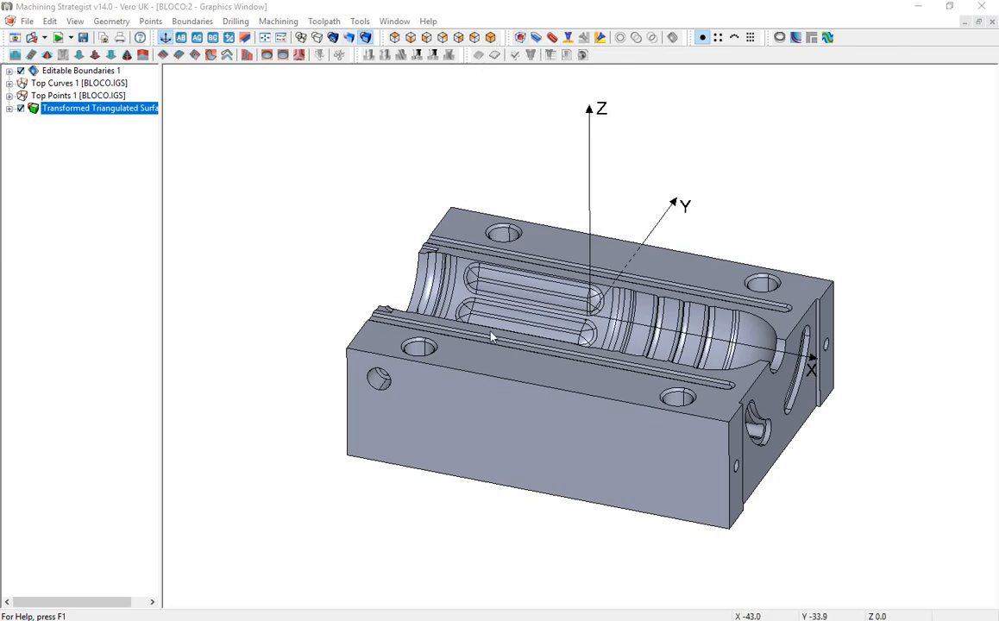
Examine the bottle mould block from several angles, including its cavity, grooves, corner holes and end face.
{"action": "mouse_move", "coordinate": [613, 386]}
{"action": "middle_mouse_down"}
{"action": "mouse_move", "coordinate": [609, 367]}
{"action": "mouse_move", "coordinate": [582, 379]}
{"action": "mouse_move", "coordinate": [618, 379]}
{"action": "mouse_move", "coordinate": [607, 404]}
{"action": "middle_mouse_up"}
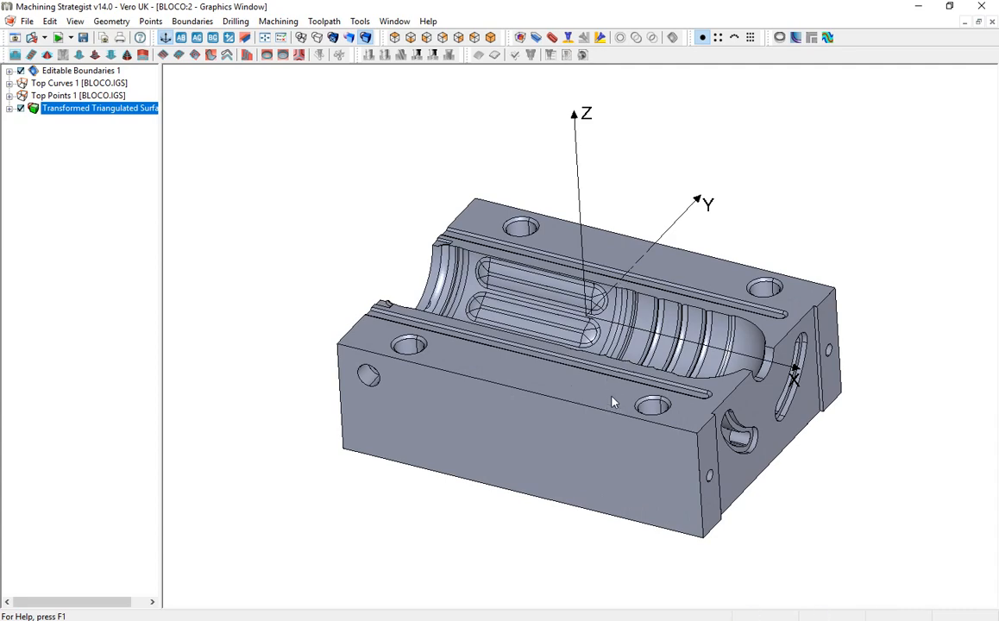
{"action": "middle_click_drag", "start_coordinate": [611, 403], "coordinate": [591, 340]}
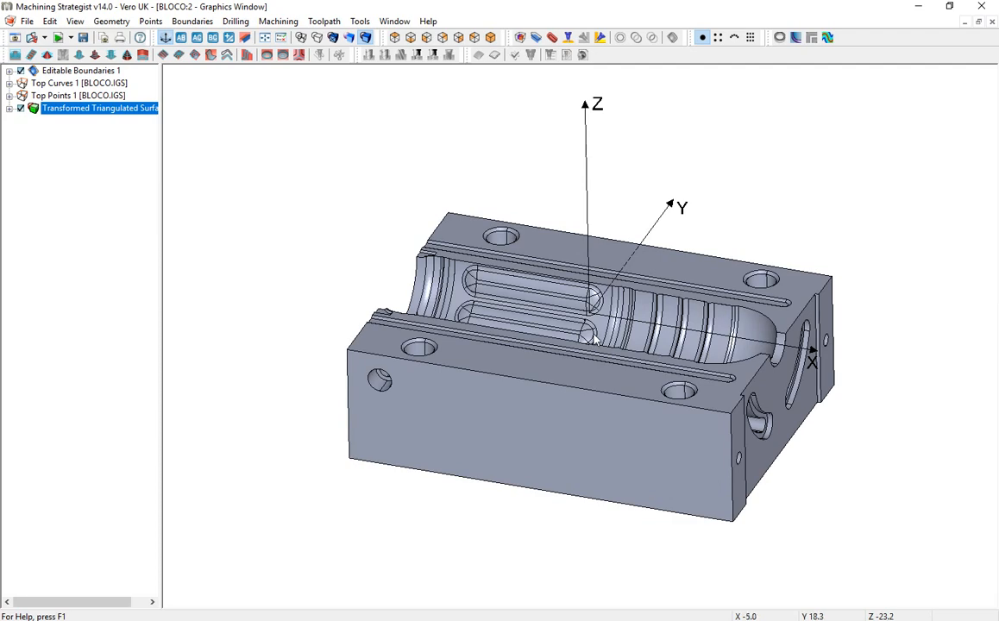
{"action": "middle_click_drag", "start_coordinate": [566, 346], "coordinate": [569, 356]}
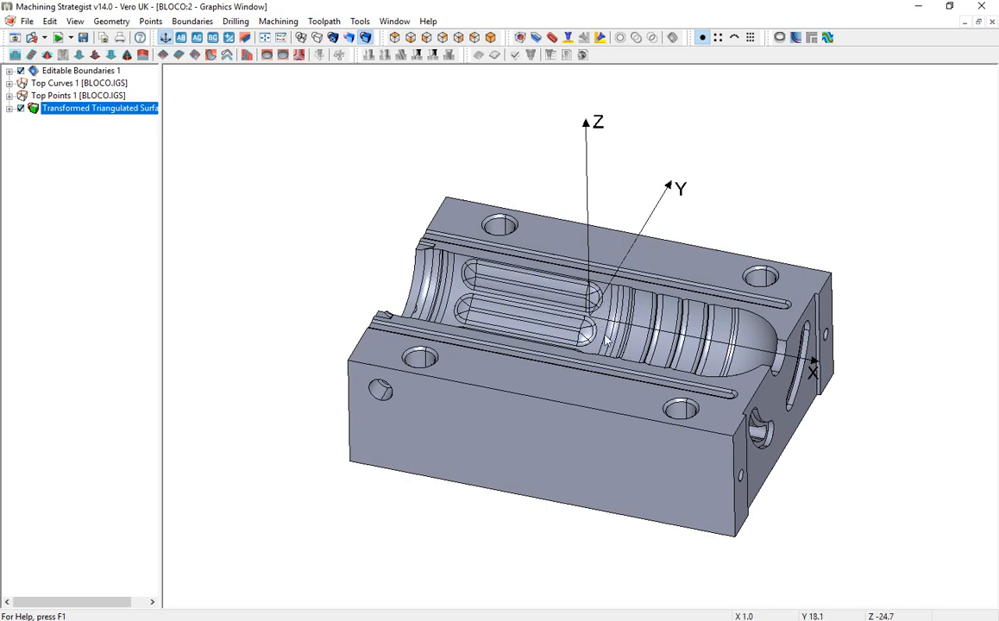
{"action": "middle_click_drag", "start_coordinate": [592, 333], "coordinate": [595, 317]}
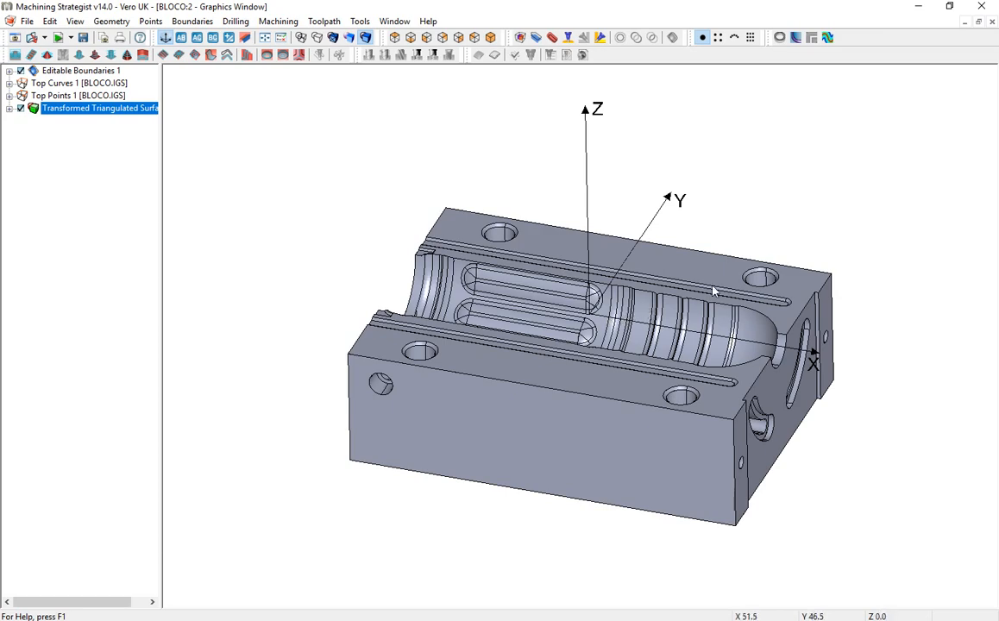
{"action": "middle_click_drag", "start_coordinate": [690, 291], "coordinate": [709, 305]}
{"action": "middle_click_drag", "start_coordinate": [576, 283], "coordinate": [571, 274]}
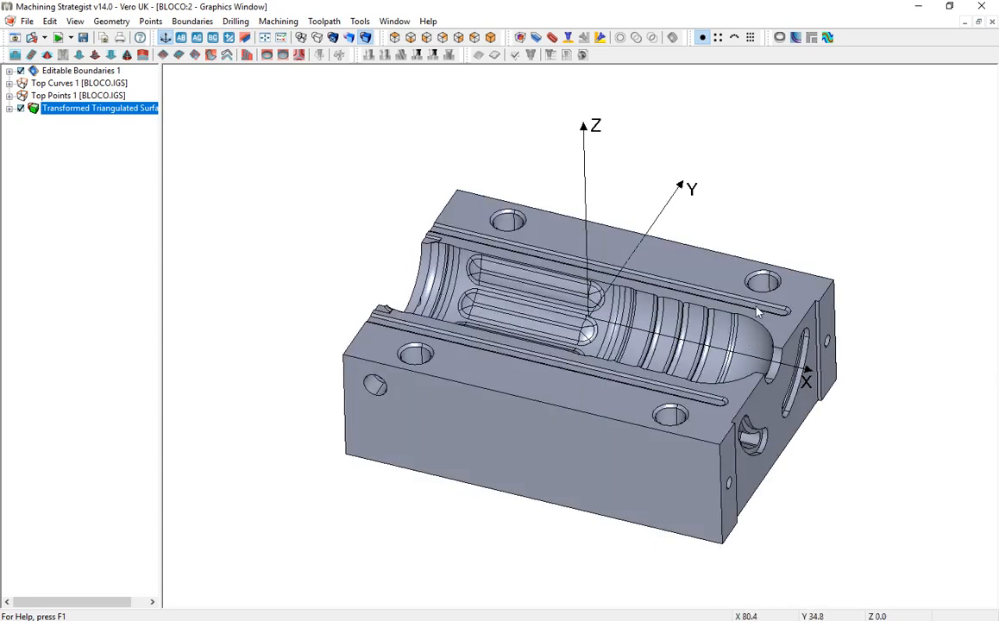
{"action": "mouse_move", "coordinate": [680, 334]}
{"action": "middle_mouse_down"}
{"action": "mouse_move", "coordinate": [697, 345]}
{"action": "mouse_move", "coordinate": [603, 318]}
{"action": "mouse_move", "coordinate": [617, 324]}
{"action": "middle_mouse_up"}
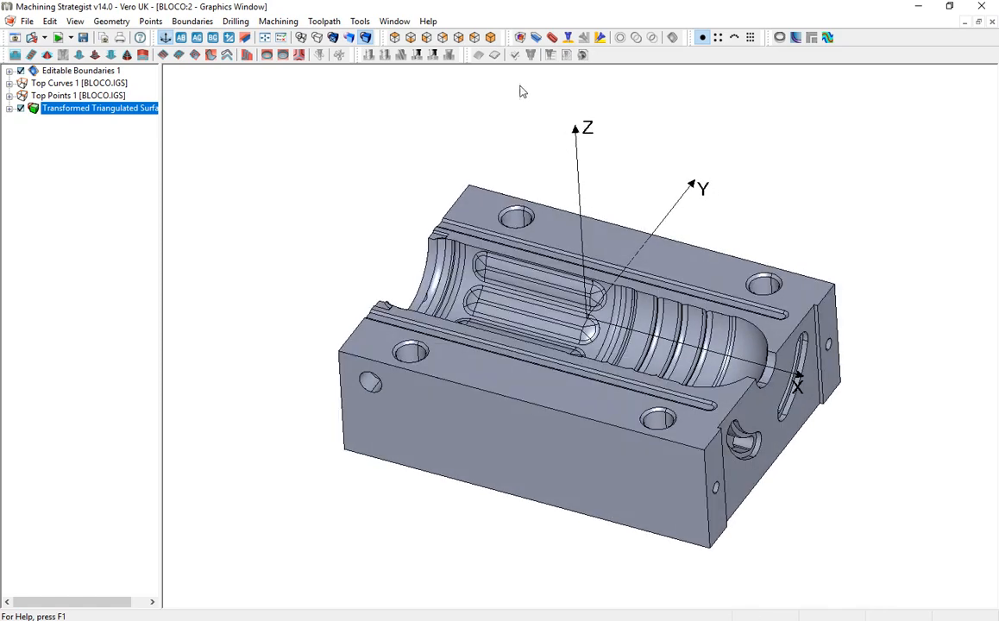
{"action": "mouse_move", "coordinate": [624, 282]}
{"action": "middle_mouse_down"}
{"action": "mouse_move", "coordinate": [629, 302]}
{"action": "mouse_move", "coordinate": [606, 282]}
{"action": "middle_mouse_up"}
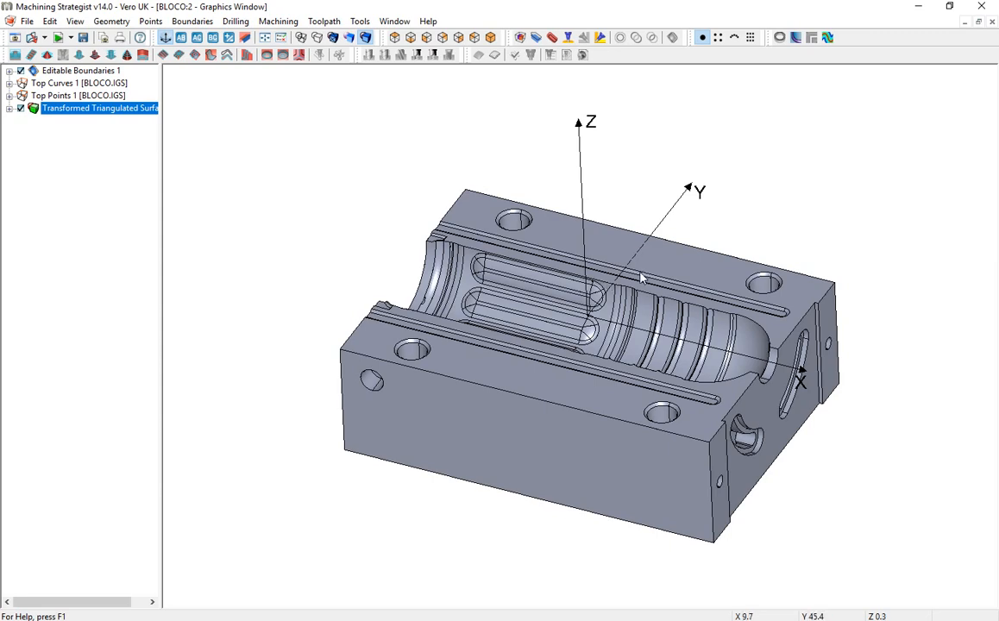
{"action": "middle_click_drag", "start_coordinate": [608, 284], "coordinate": [634, 261]}
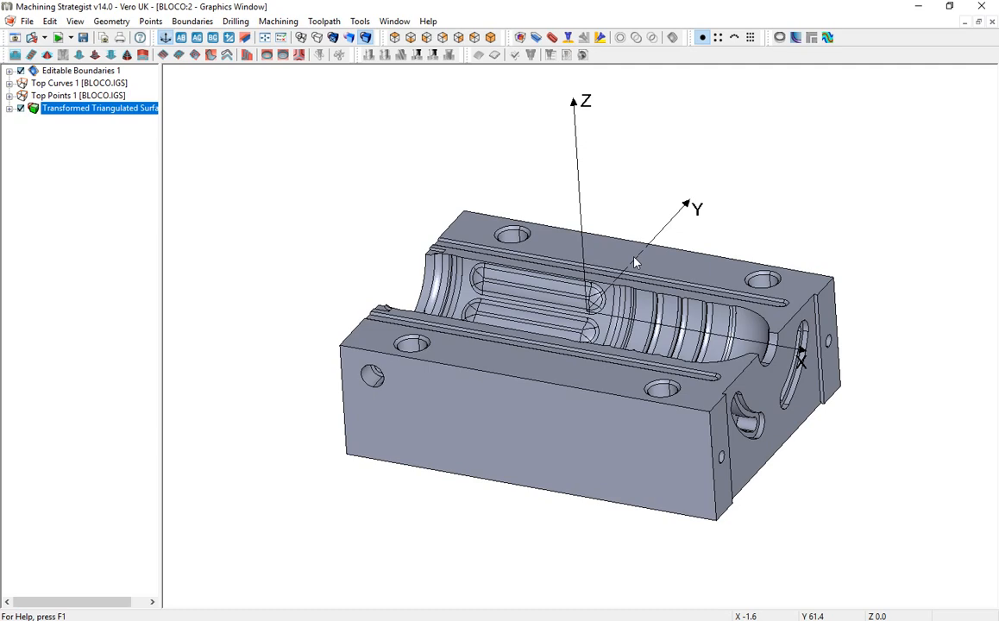
{"action": "mouse_move", "coordinate": [575, 361]}
{"action": "middle_mouse_down"}
{"action": "mouse_move", "coordinate": [636, 374]}
{"action": "mouse_move", "coordinate": [597, 361]}
{"action": "mouse_move", "coordinate": [586, 312]}
{"action": "mouse_move", "coordinate": [556, 352]}
{"action": "middle_mouse_up"}
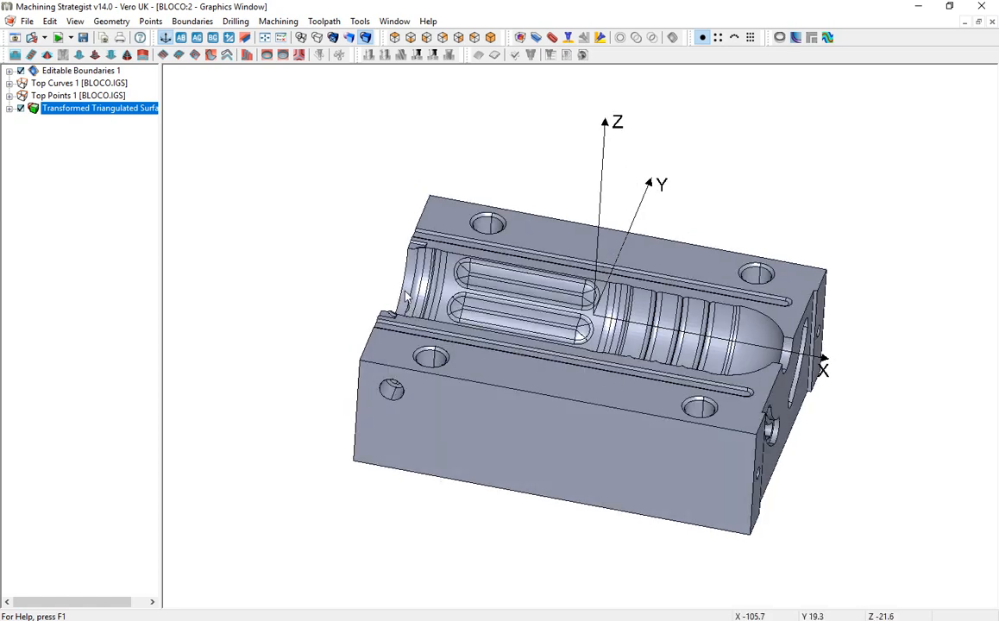
{"action": "mouse_move", "coordinate": [399, 288]}
{"action": "middle_mouse_down"}
{"action": "mouse_move", "coordinate": [395, 373]}
{"action": "mouse_move", "coordinate": [480, 385]}
{"action": "mouse_move", "coordinate": [647, 345]}
{"action": "middle_mouse_up"}
{"action": "middle_click_drag", "start_coordinate": [821, 285], "coordinate": [426, 357]}
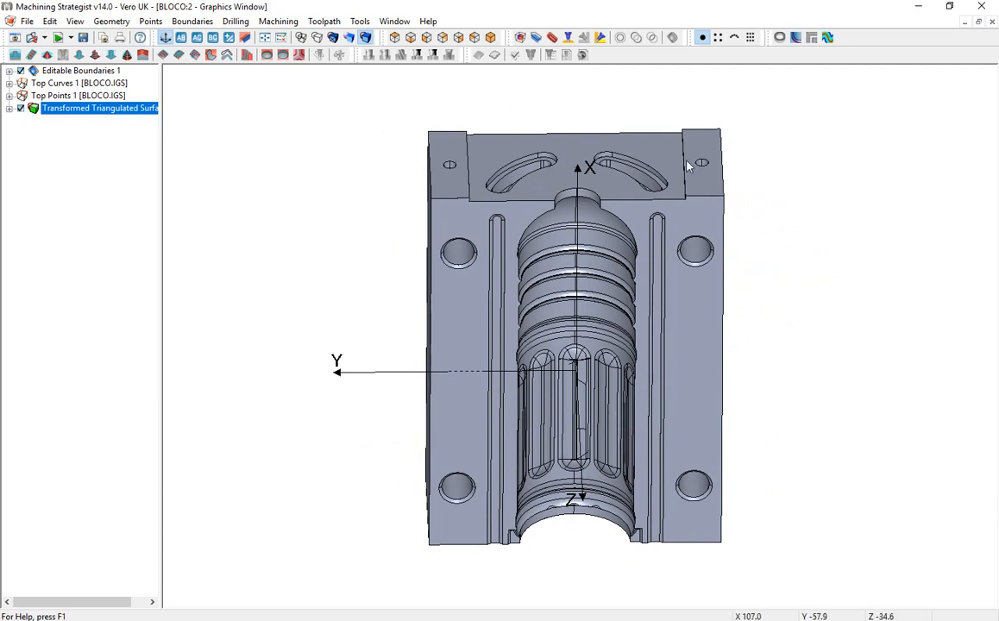
{"action": "mouse_move", "coordinate": [484, 198]}
{"action": "middle_mouse_down"}
{"action": "mouse_move", "coordinate": [552, 172]}
{"action": "mouse_move", "coordinate": [576, 187]}
{"action": "middle_mouse_up"}
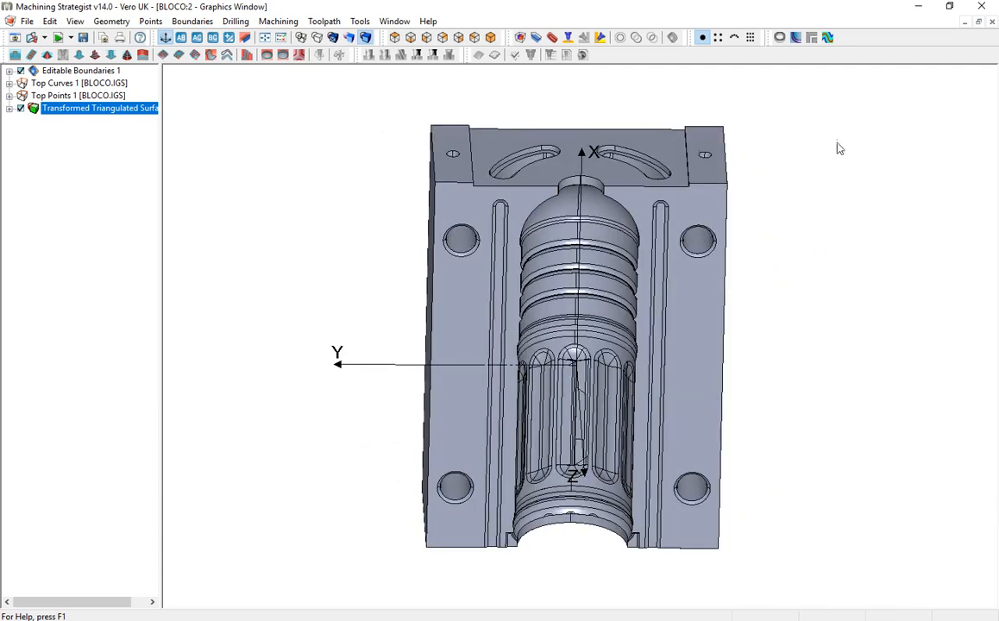
{"action": "middle_click_drag", "start_coordinate": [605, 222], "coordinate": [342, 449]}
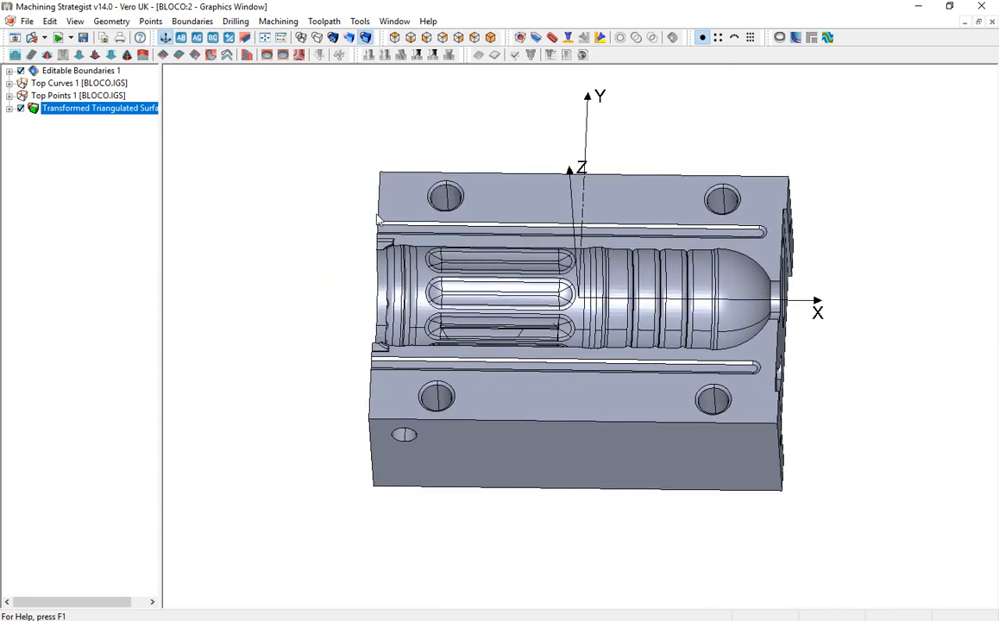
{"action": "middle_click_drag", "start_coordinate": [814, 182], "coordinate": [590, 307]}
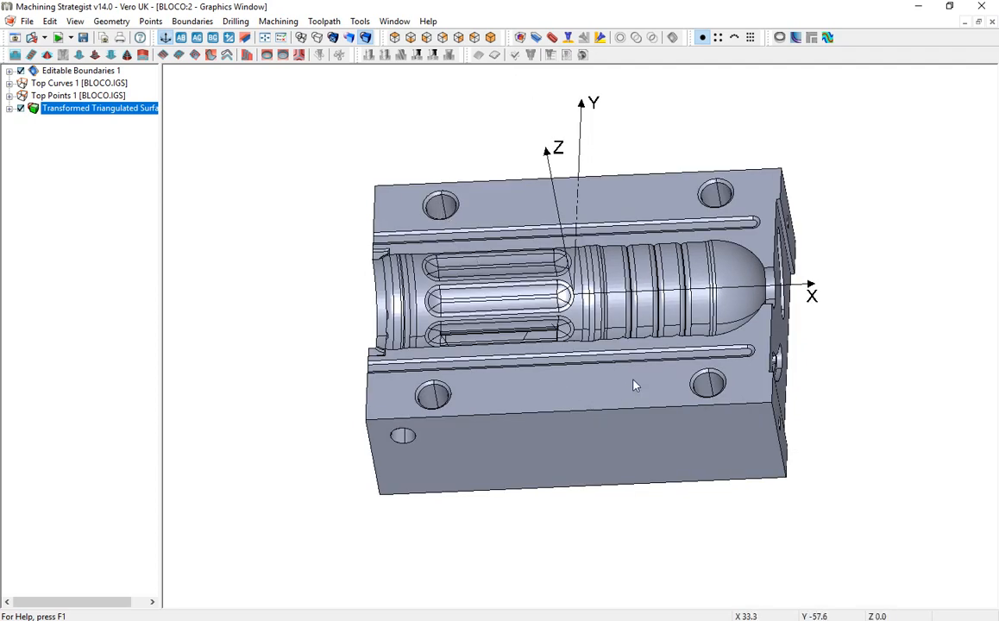
{"action": "middle_click_drag", "start_coordinate": [671, 331], "coordinate": [623, 346]}
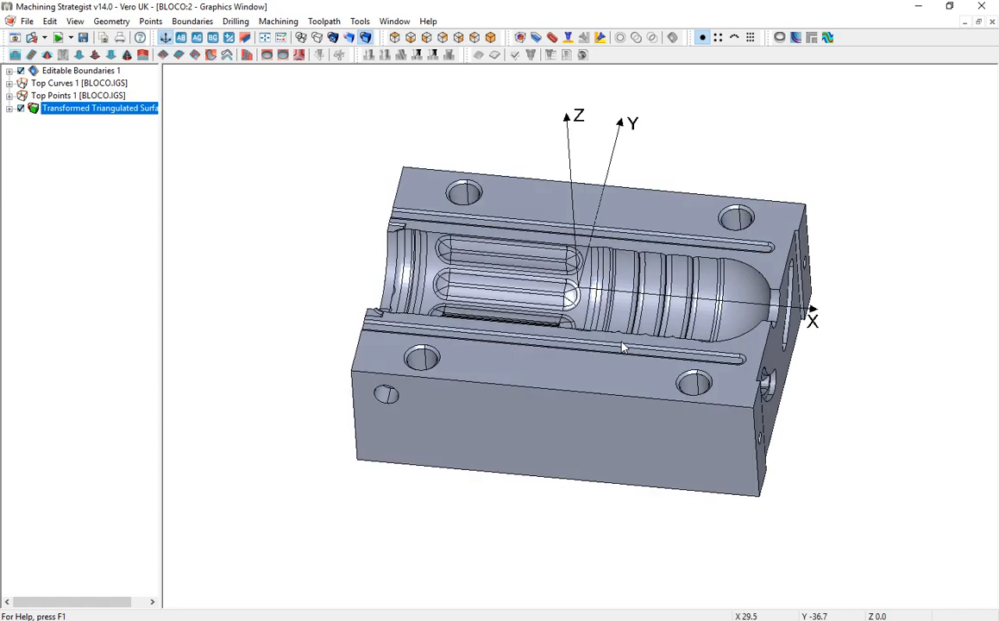
{"action": "middle_click_drag", "start_coordinate": [624, 345], "coordinate": [626, 329]}
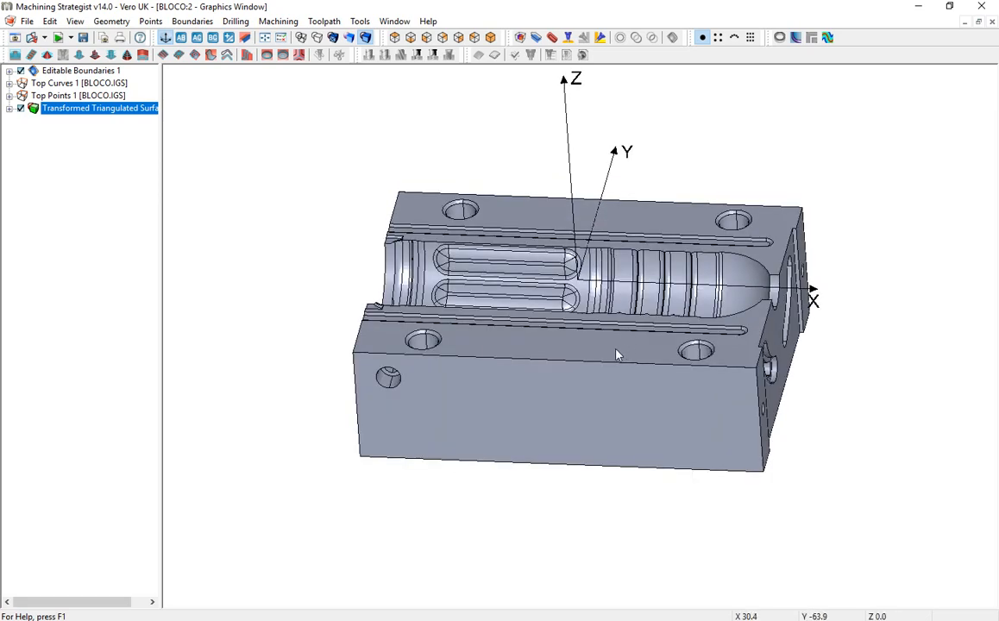
{"action": "middle_click_drag", "start_coordinate": [676, 355], "coordinate": [677, 363]}
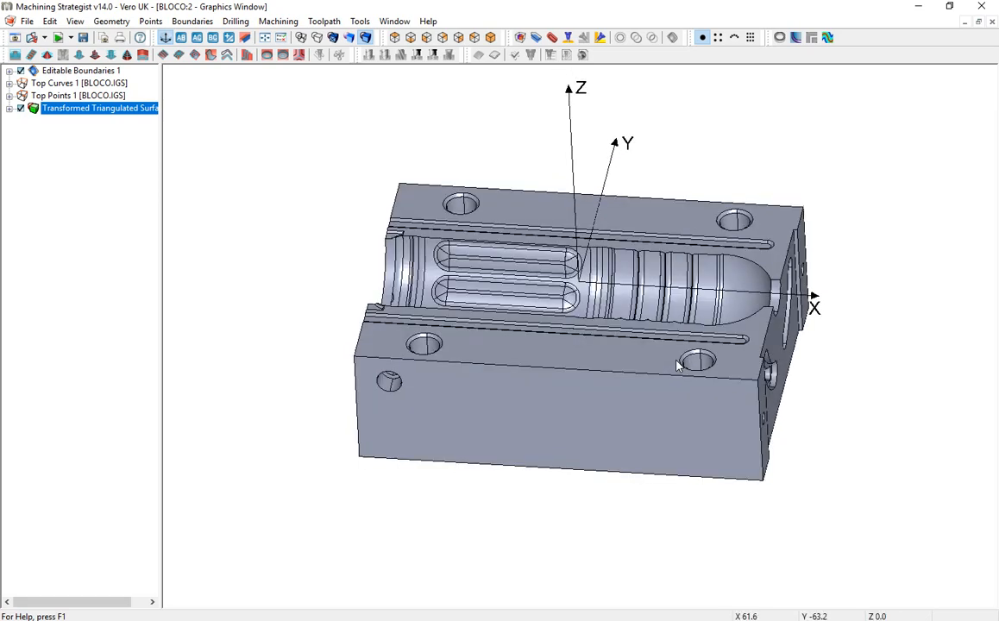
{"action": "middle_click_drag", "start_coordinate": [501, 292], "coordinate": [510, 296]}
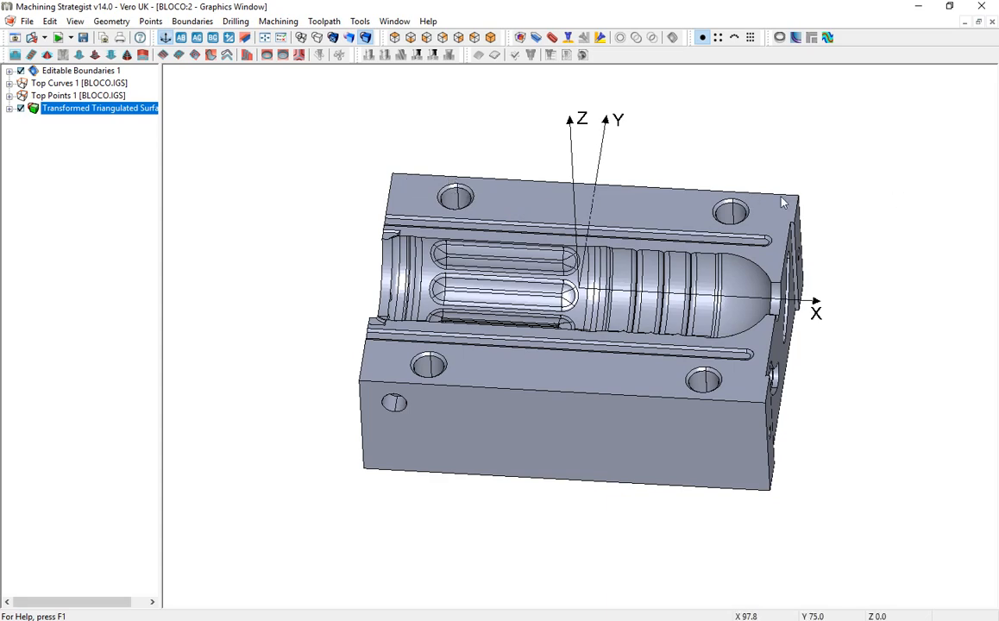
{"action": "middle_click_drag", "start_coordinate": [702, 387], "coordinate": [578, 306]}
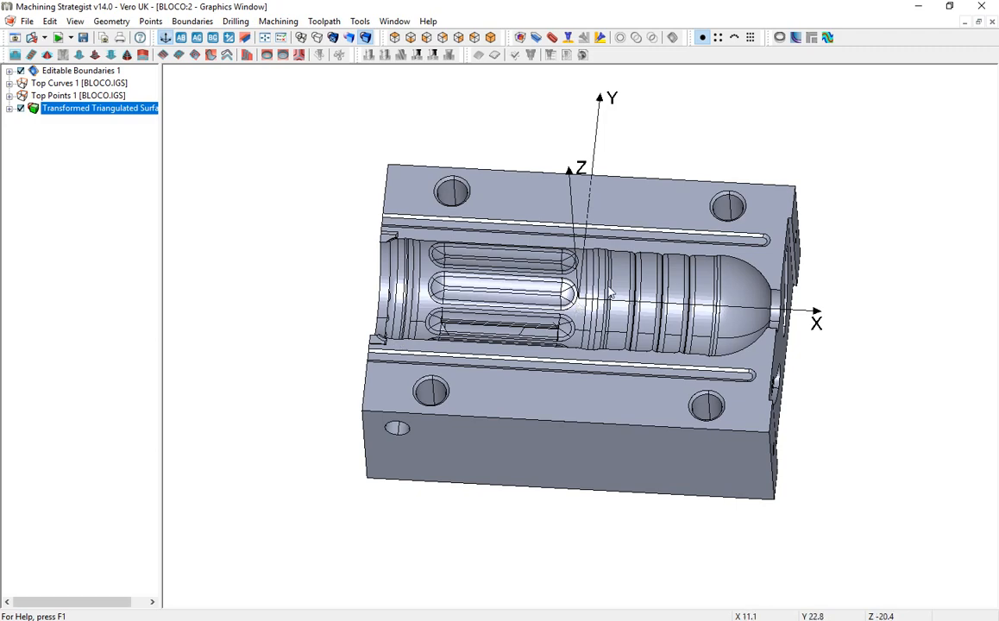
{"action": "mouse_move", "coordinate": [604, 288]}
{"action": "middle_mouse_down"}
{"action": "mouse_move", "coordinate": [611, 322]}
{"action": "mouse_move", "coordinate": [600, 290]}
{"action": "middle_mouse_up"}
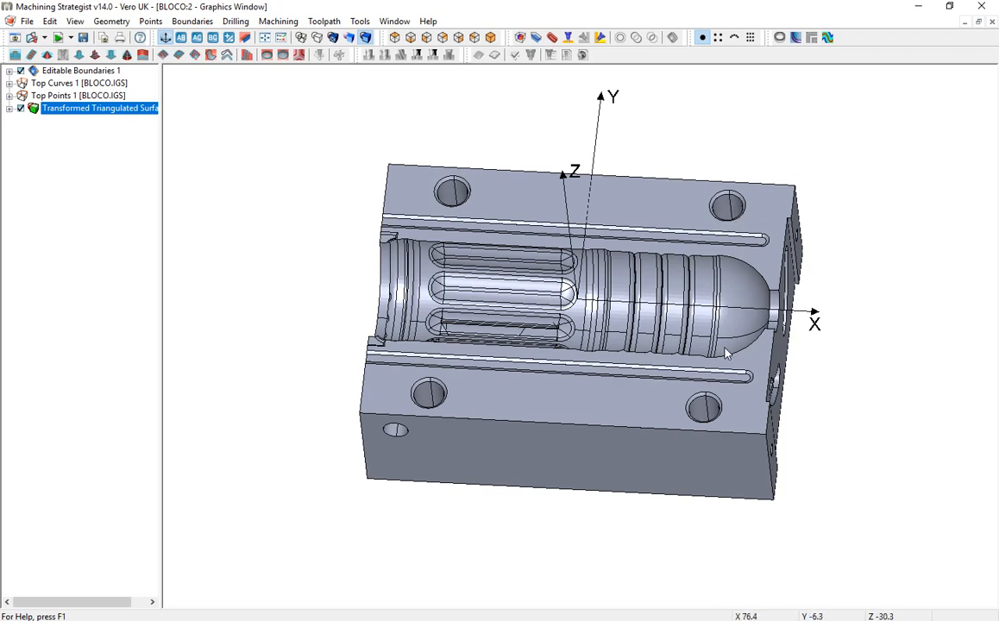
{"action": "middle_click_drag", "start_coordinate": [655, 278], "coordinate": [629, 283]}
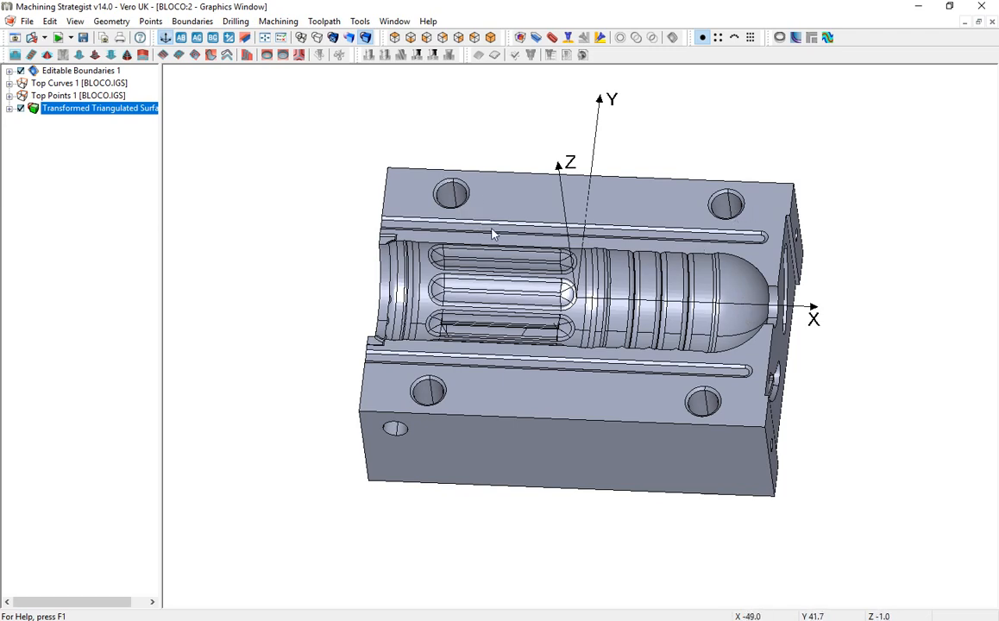
{"action": "middle_click_drag", "start_coordinate": [492, 229], "coordinate": [495, 215]}
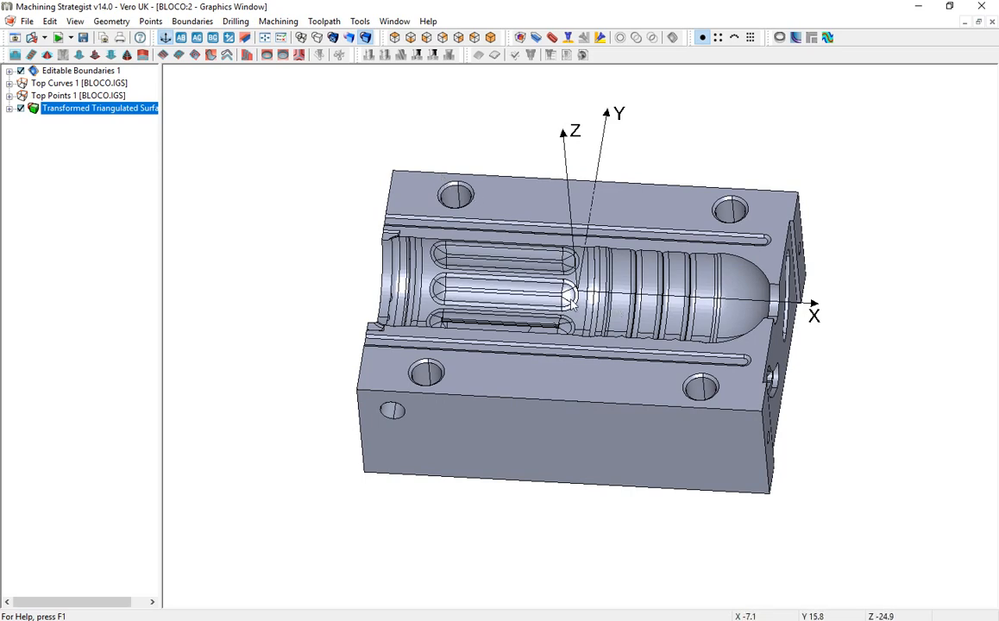
{"action": "middle_click_drag", "start_coordinate": [652, 302], "coordinate": [657, 291]}
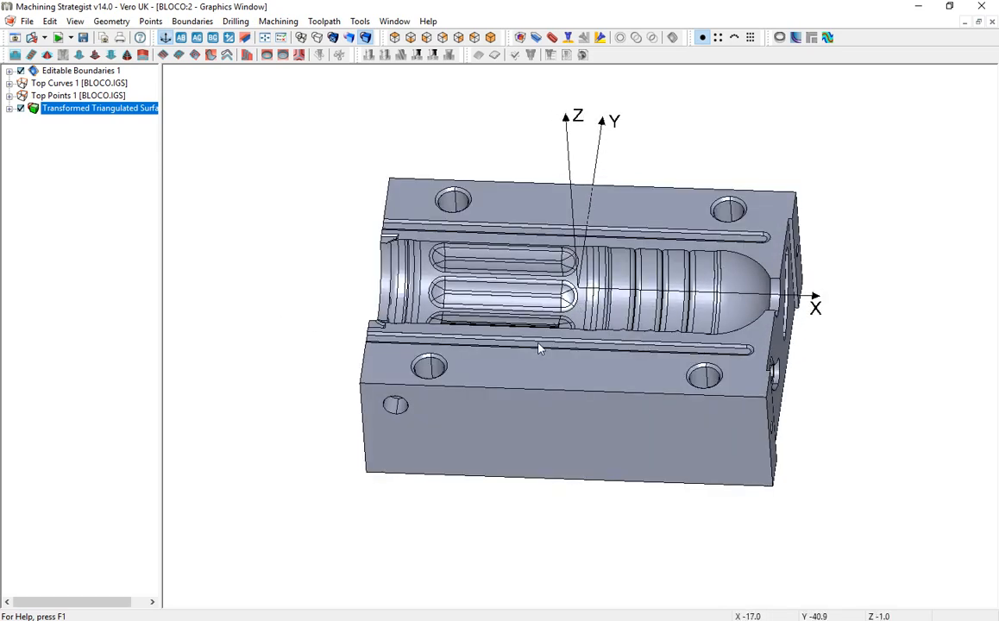
{"action": "middle_click_drag", "start_coordinate": [538, 347], "coordinate": [392, 276]}
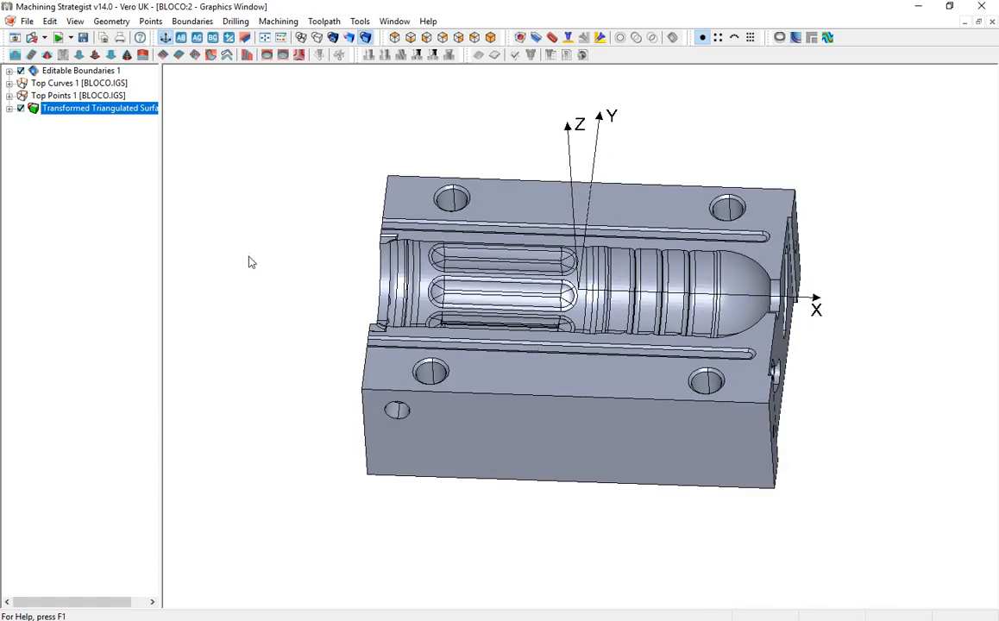
{"action": "middle_click_drag", "start_coordinate": [604, 316], "coordinate": [572, 313]}
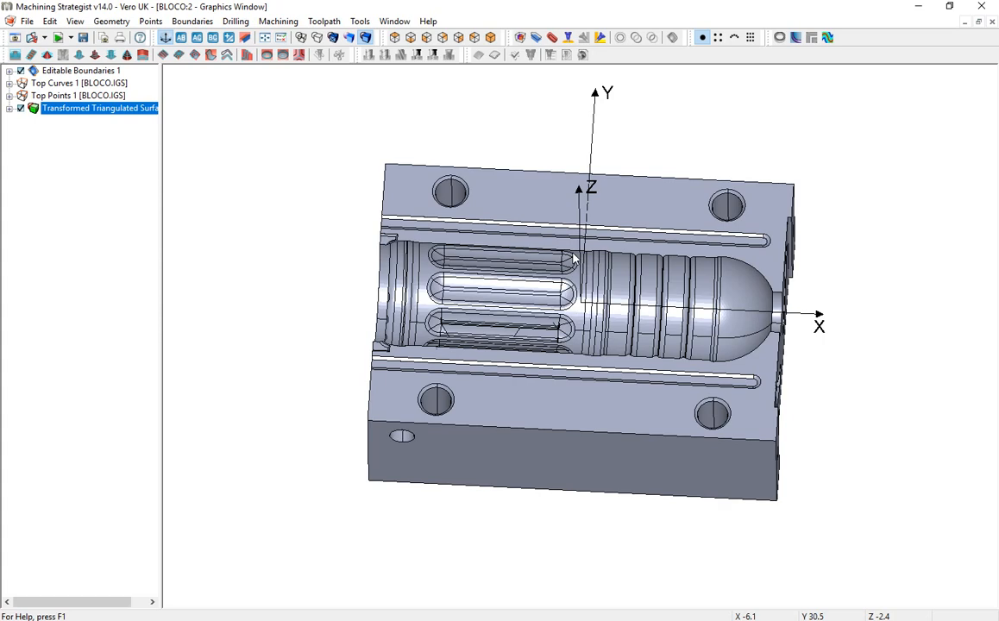
Inspect the block in the top, left and front views, ending in the top view.
{"action": "key", "text": "t"}
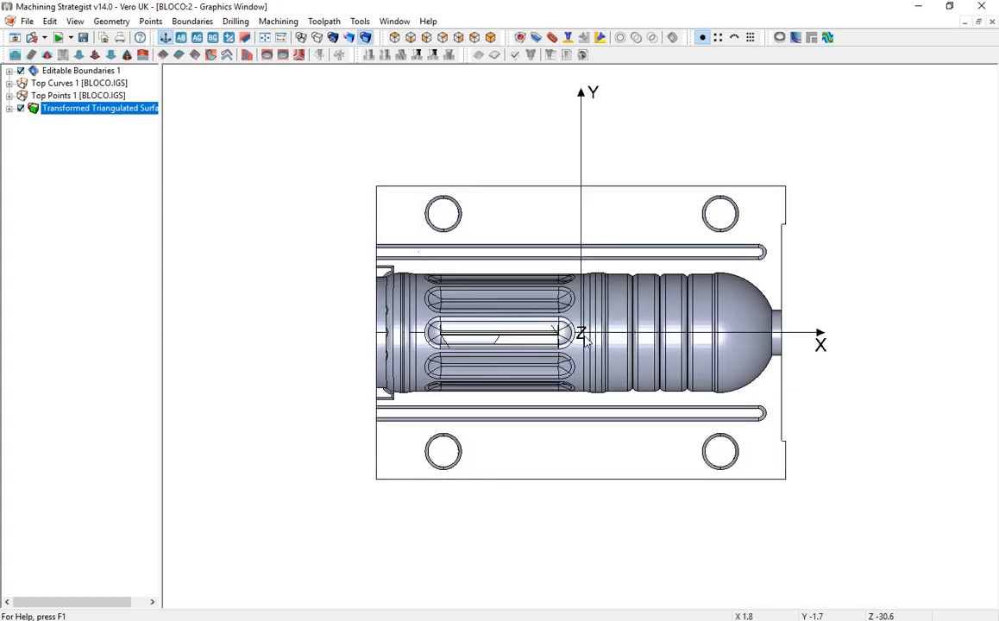
{"action": "key", "text": "l"}
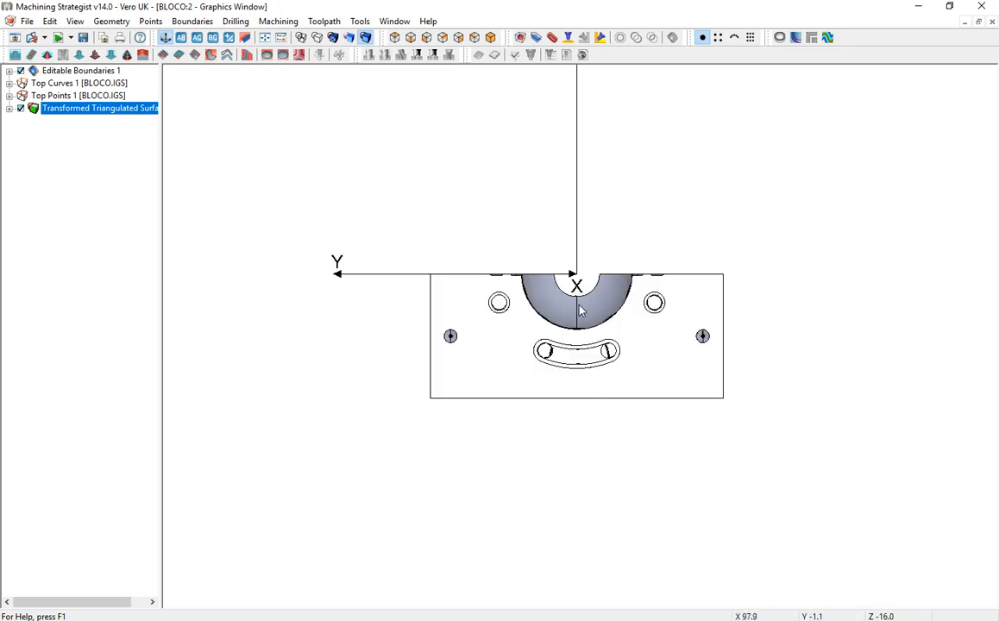
{"action": "key", "text": "f"}
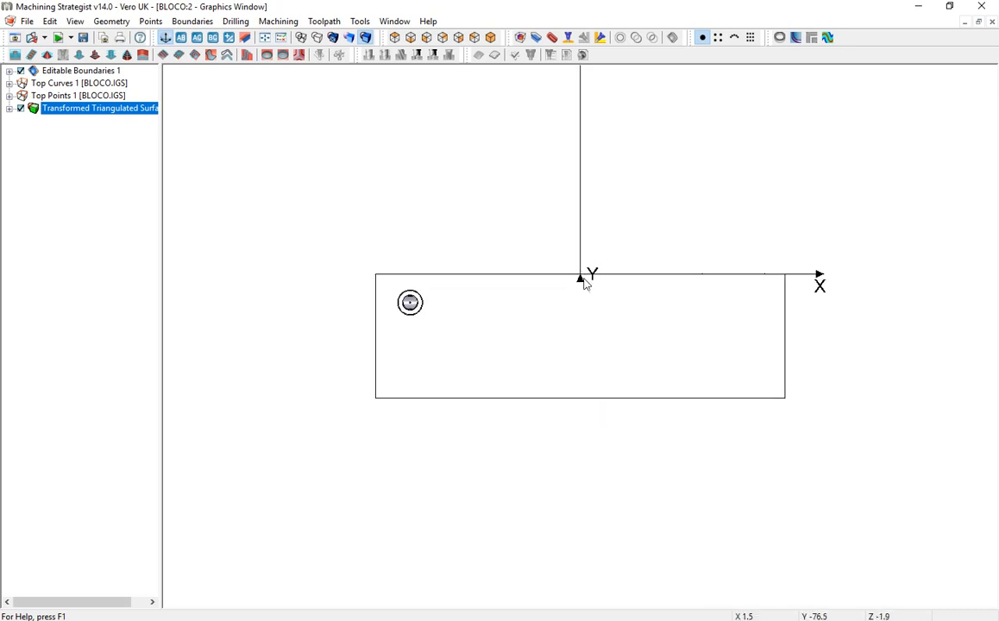
{"action": "key", "text": "t"}
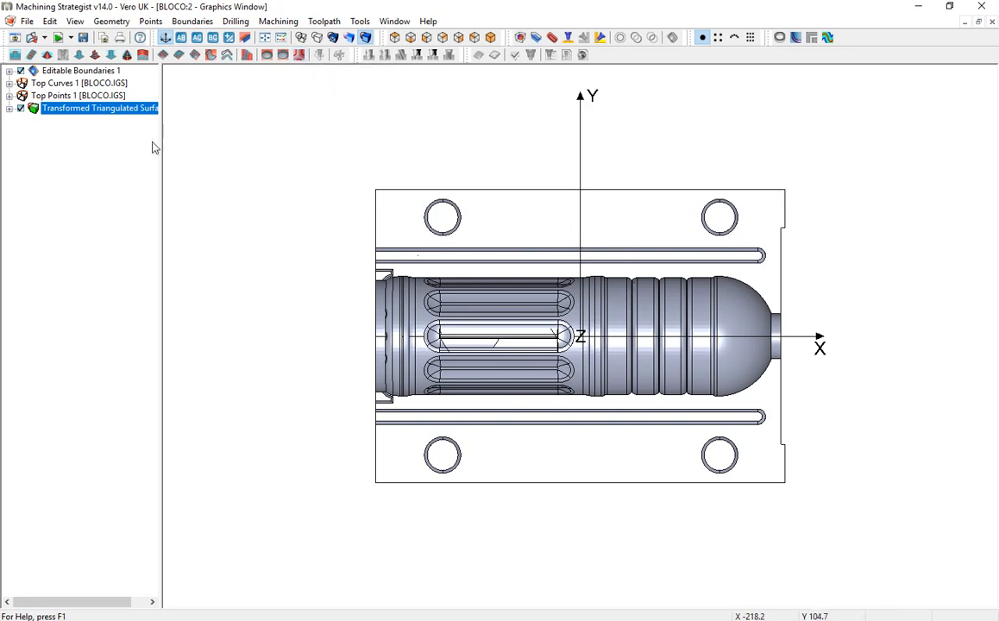
Start a rough Area Clearance Passes operation on the block and set cutter diameter 25 and corner radius 2.
{"action": "left_click", "coordinate": [18, 58]}
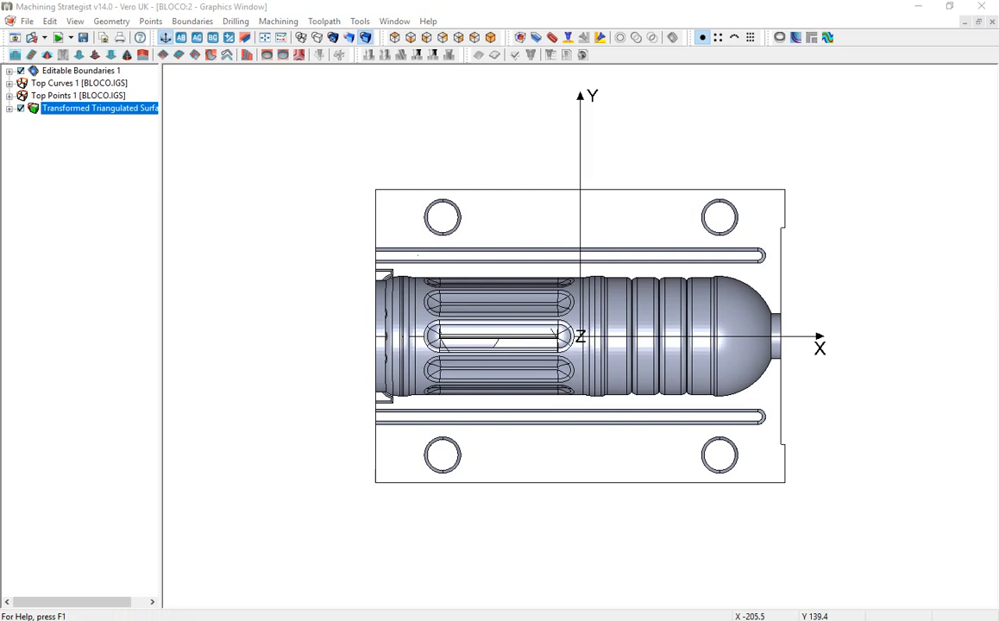
{"action": "left_click_drag", "start_coordinate": [779, 145], "coordinate": [469, 133]}
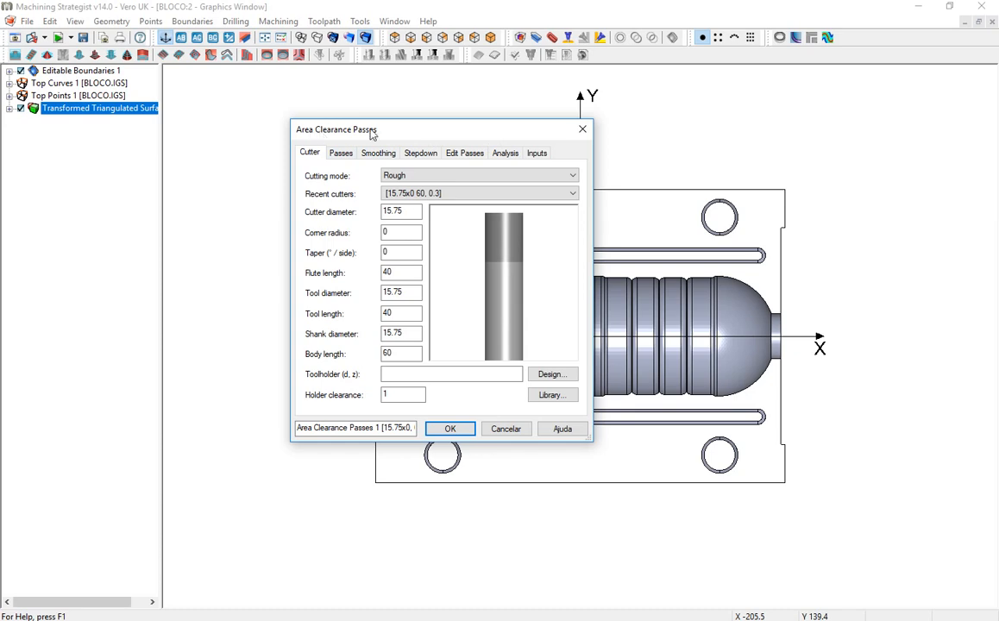
{"action": "left_click_drag", "start_coordinate": [427, 125], "coordinate": [349, 101]}
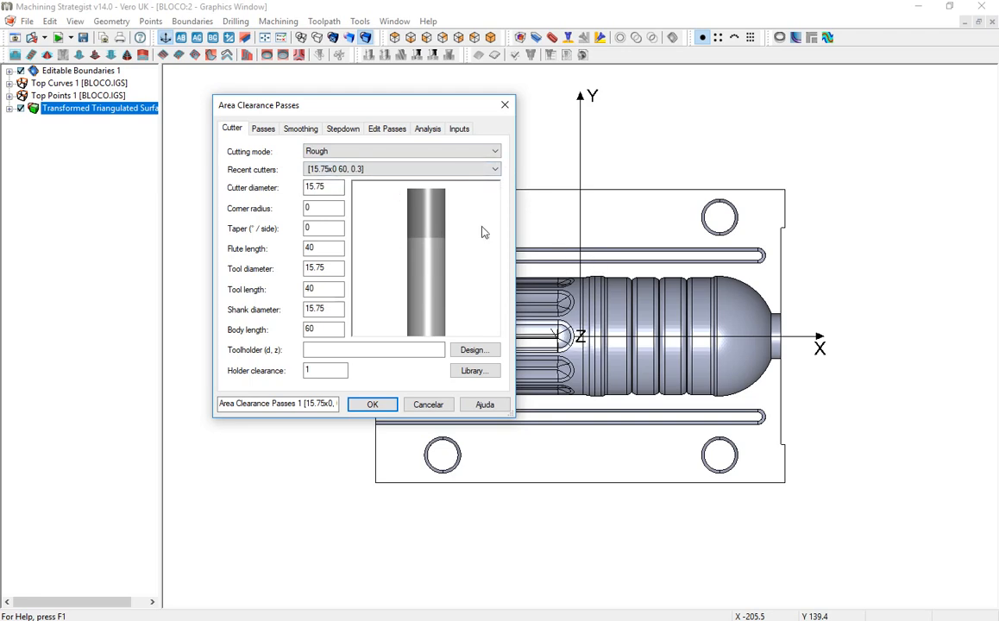
{"action": "left_click", "coordinate": [339, 188]}
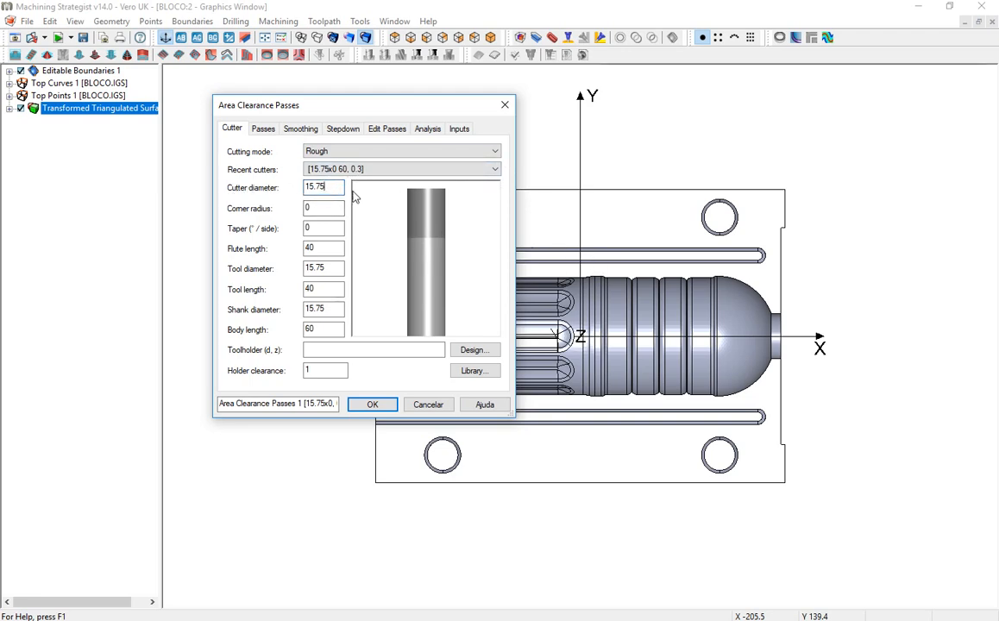
{"action": "left_click_drag", "start_coordinate": [328, 189], "coordinate": [276, 189]}
{"action": "type", "text": "25"}
{"action": "key", "text": "Tab"}
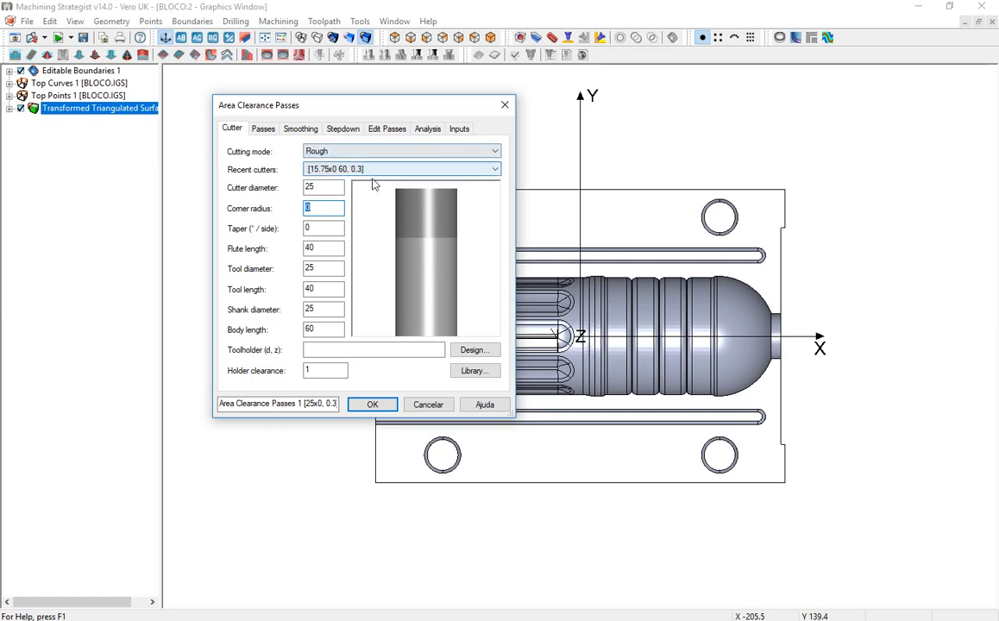
{"action": "left_click", "coordinate": [314, 207]}
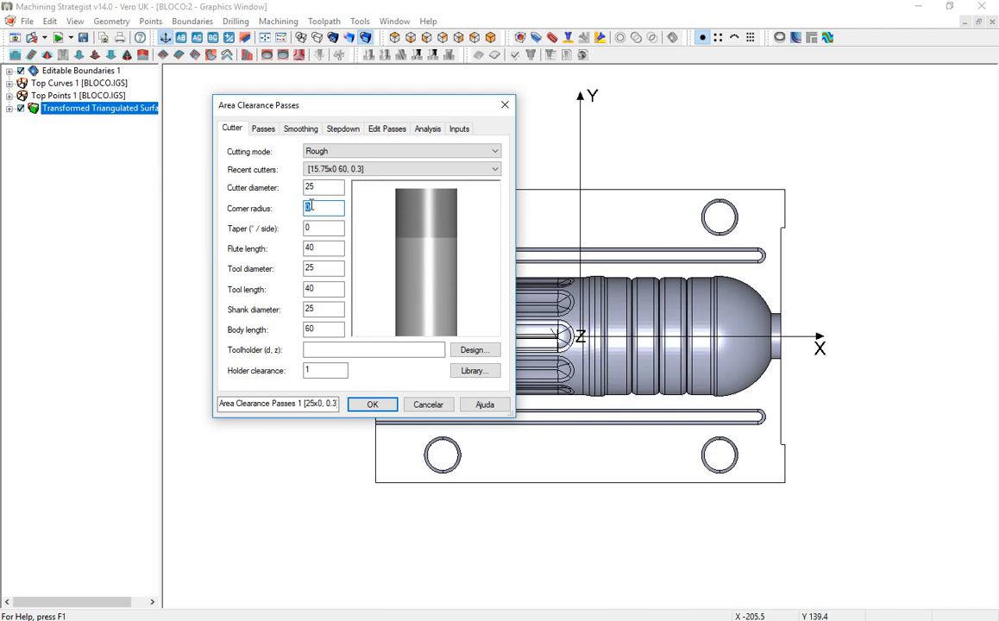
{"action": "type", "text": "2"}
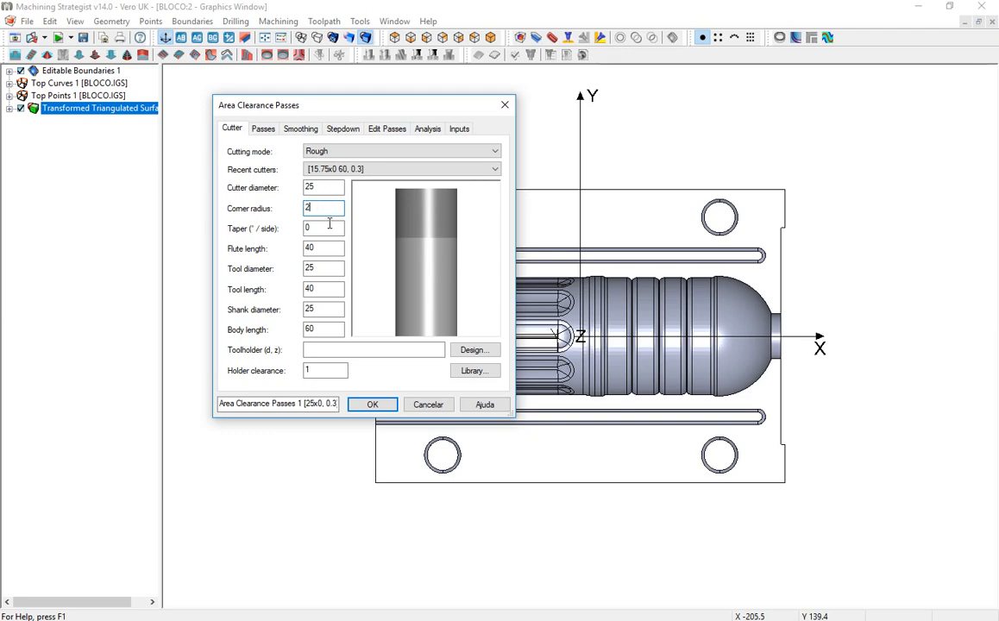
Set the cutter's corner radius to 8 and its diameter to 16.
{"action": "left_click", "coordinate": [335, 228]}
{"action": "left_click_drag", "start_coordinate": [315, 209], "coordinate": [270, 203]}
{"action": "type", "text": "8"}
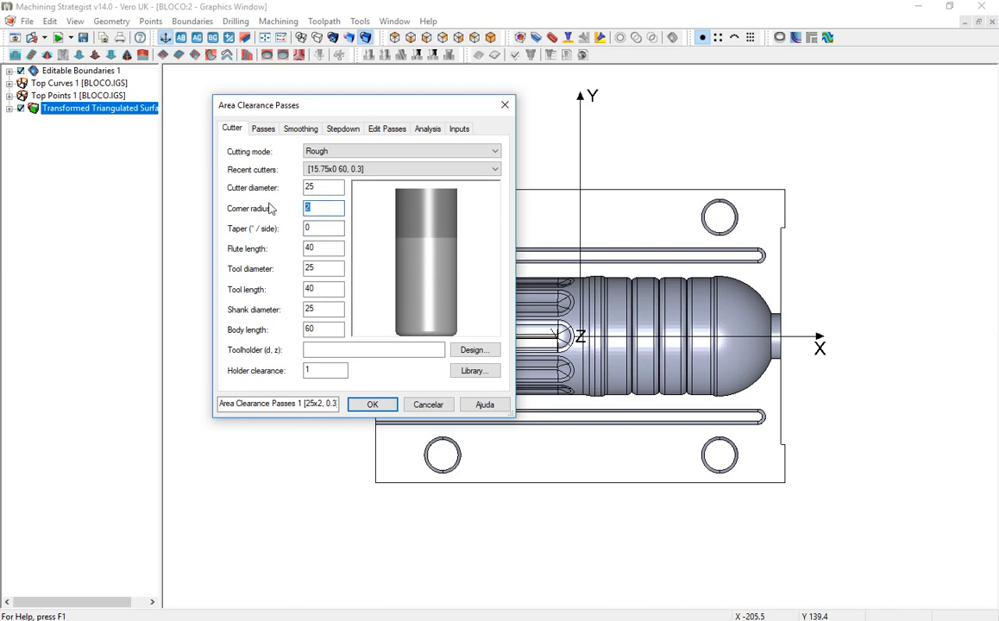
{"action": "left_click", "coordinate": [330, 229]}
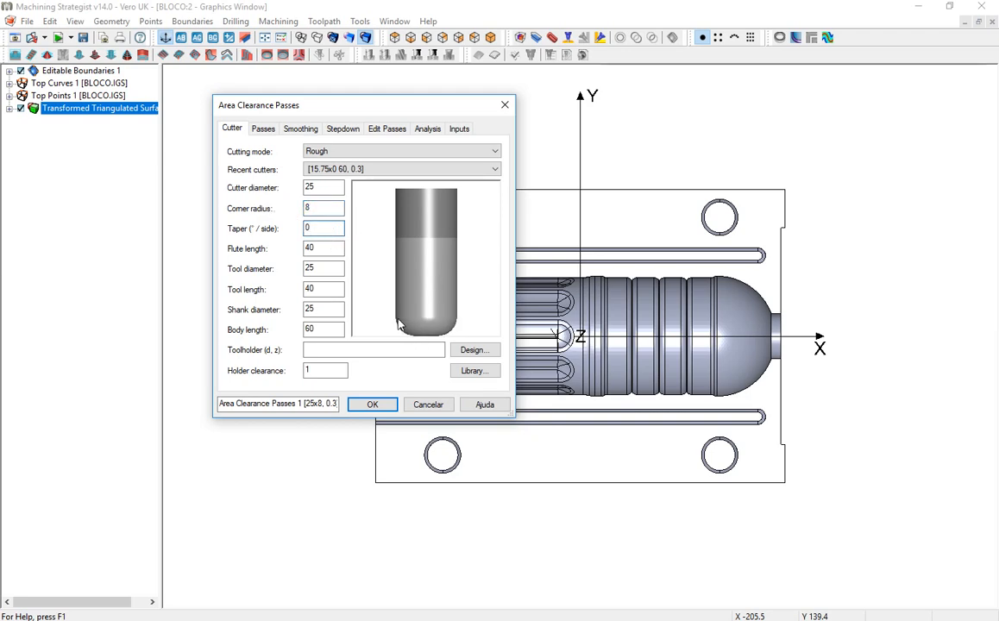
{"action": "double_click", "coordinate": [328, 188]}
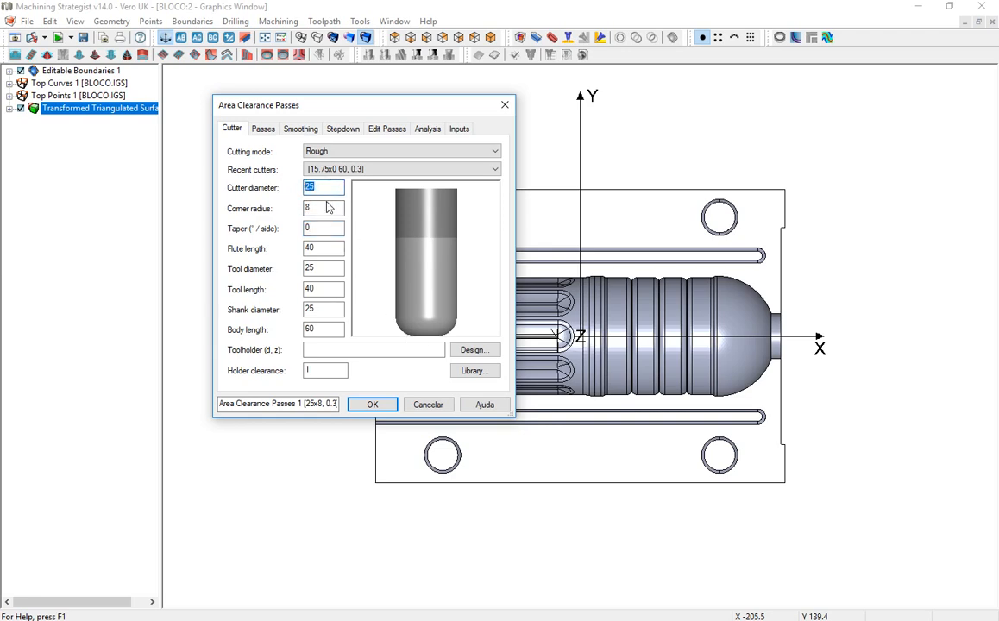
{"action": "type", "text": "16,"}
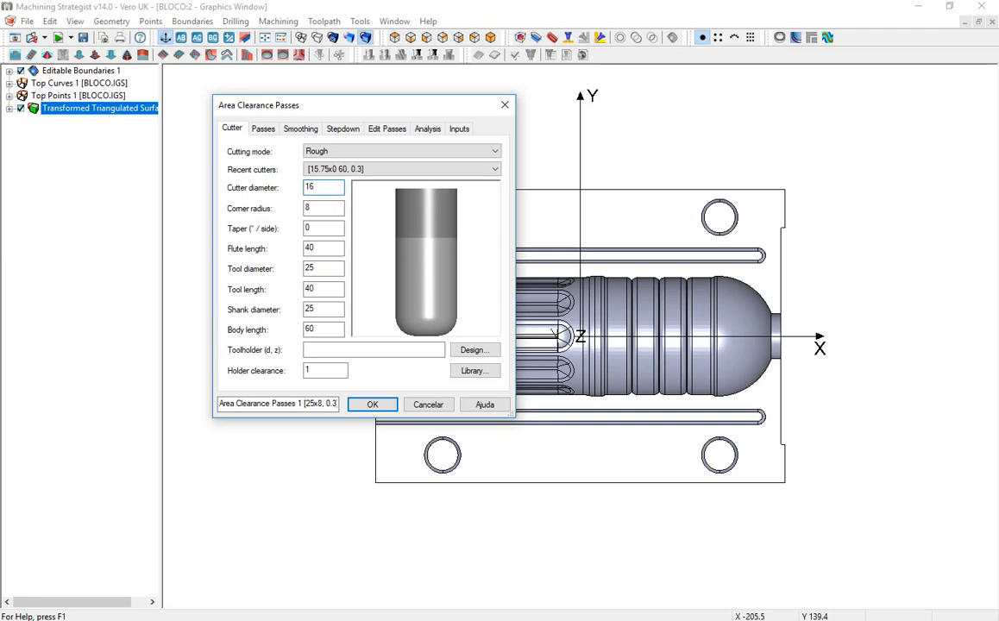
Set the cutter's corner radius to 0.1 and its diameter to 25.
{"action": "double_click", "coordinate": [327, 208]}
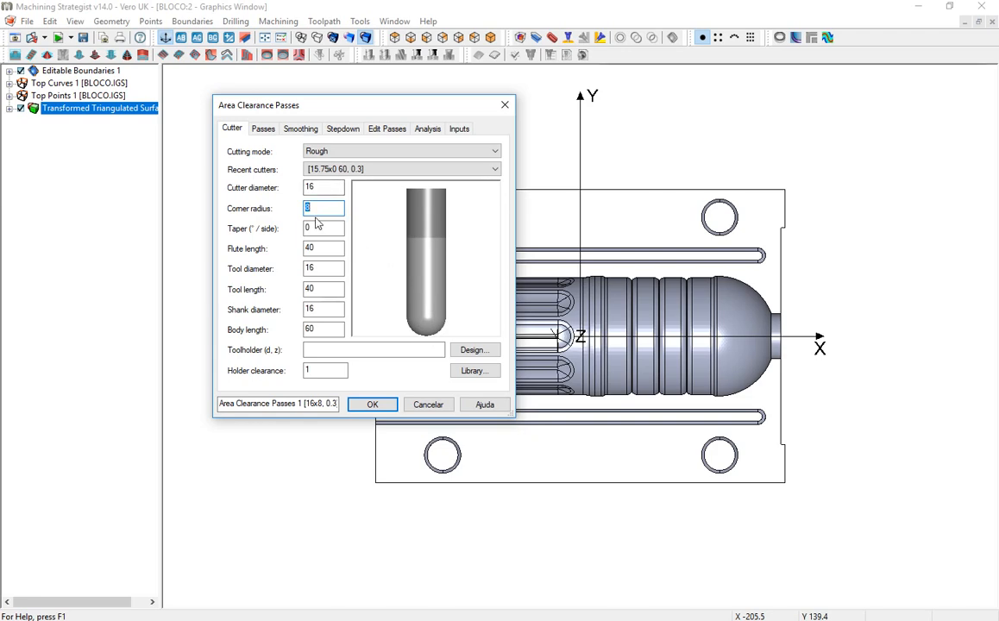
{"action": "type", "text": "0.1"}
{"action": "double_click", "coordinate": [325, 189]}
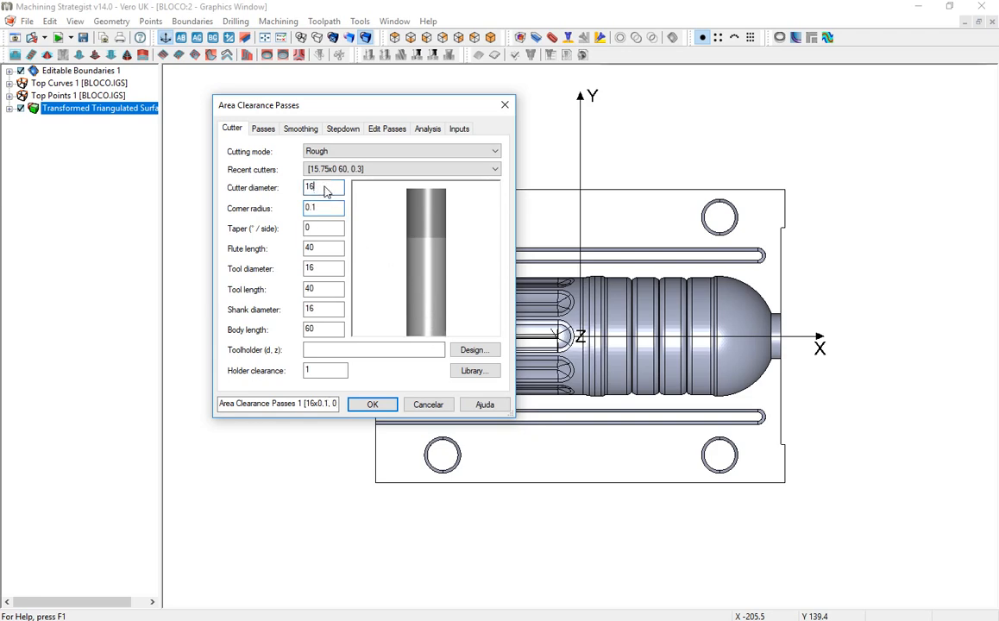
{"action": "type", "text": "25"}
{"action": "key", "text": "Tab"}
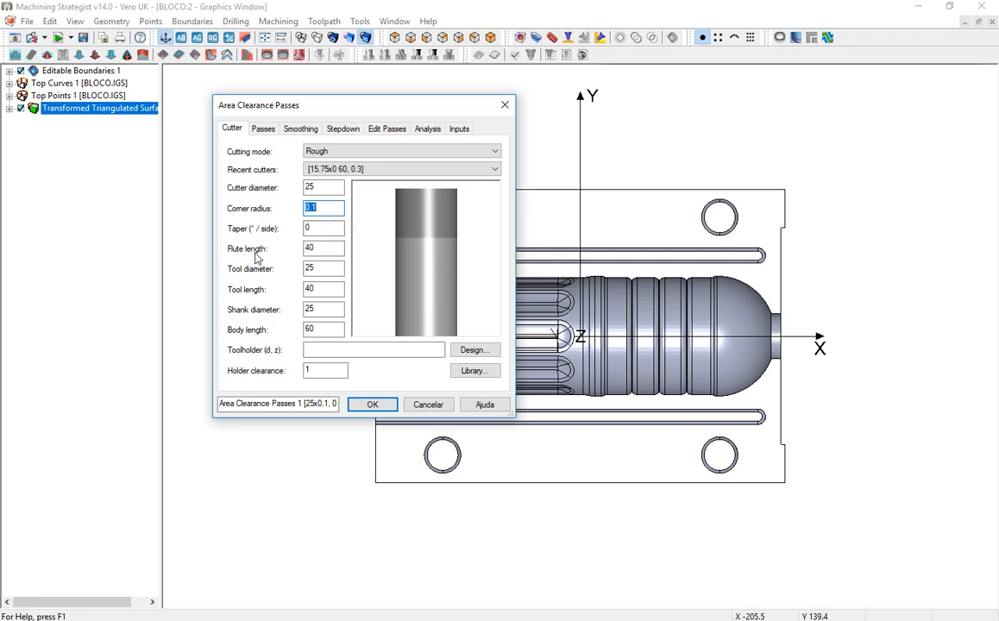
Set the cutter's flute length to 20.
{"action": "double_click", "coordinate": [309, 248]}
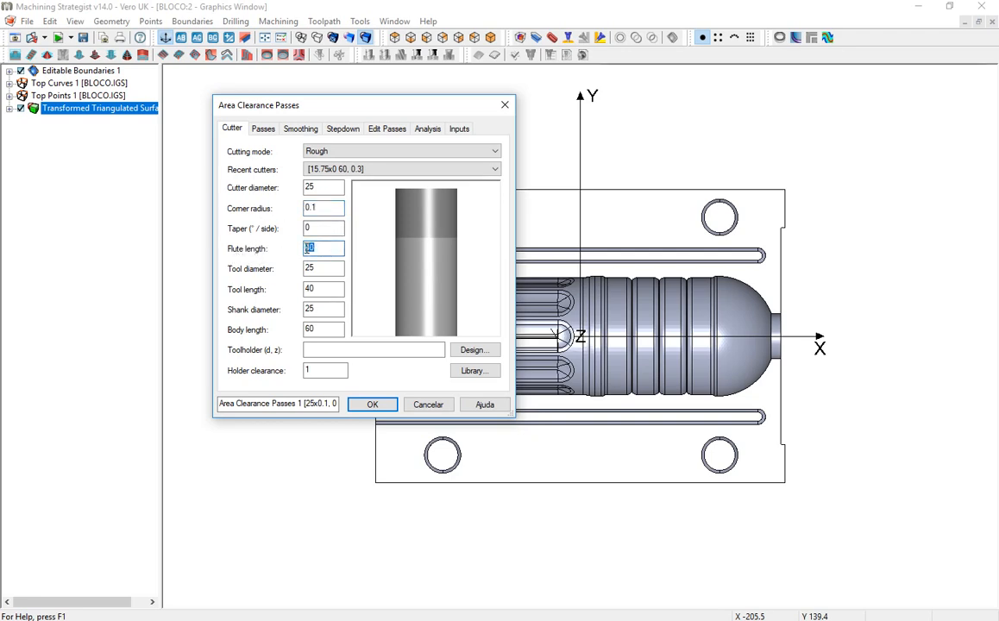
{"action": "type", "text": "3"}
{"action": "key", "text": "Tab"}
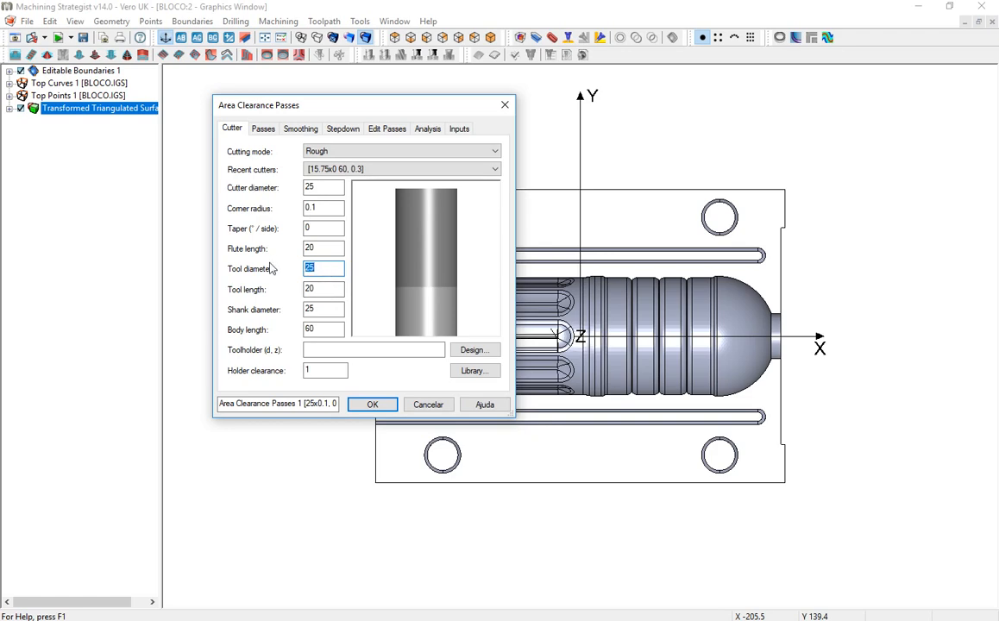
Try a tool diameter of 30, then restore it to 25.
{"action": "type", "text": "30"}
{"action": "key", "text": "Tab"}
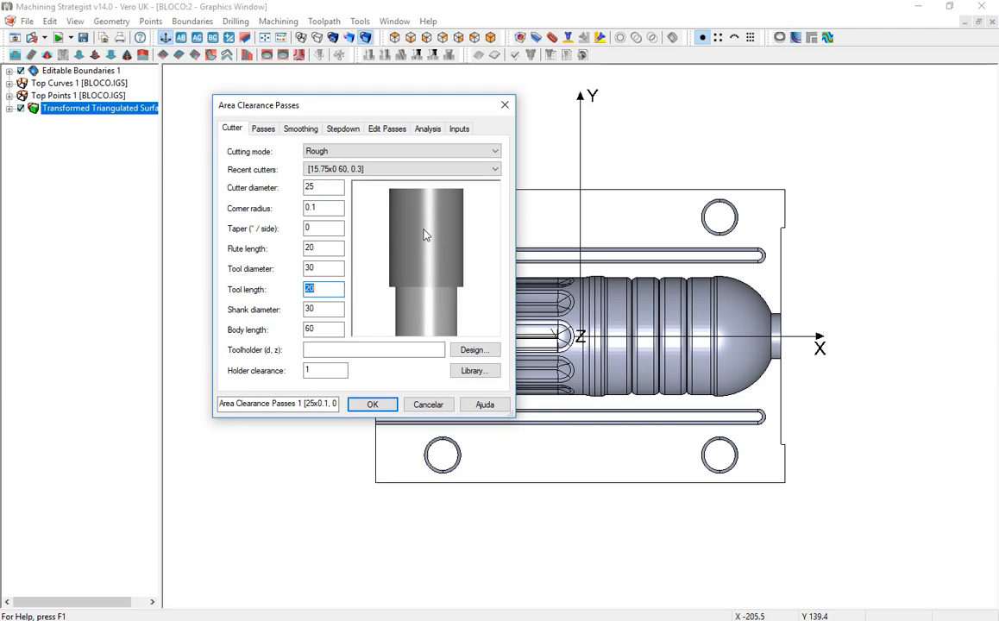
{"action": "double_click", "coordinate": [312, 268]}
{"action": "type", "text": "2"}
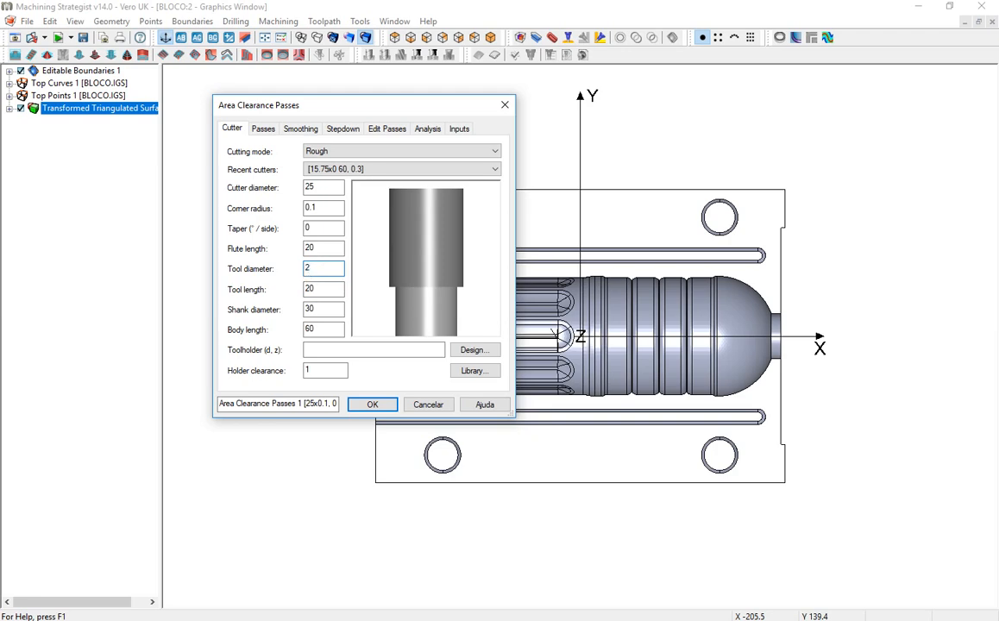
{"action": "type", "text": "5"}
{"action": "left_click", "coordinate": [326, 289]}
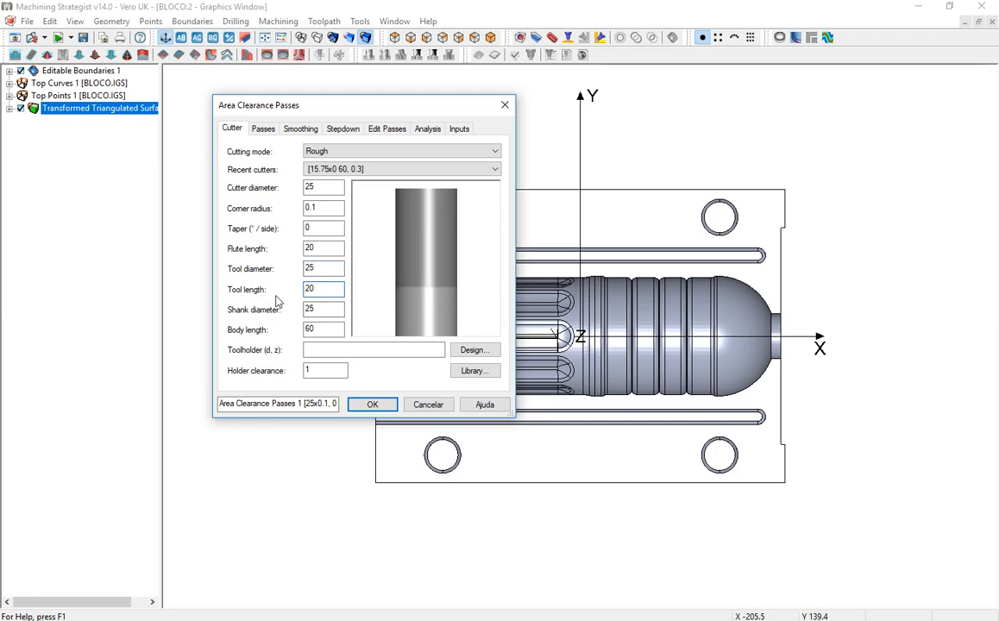
Set the tool length to 50.
{"action": "double_click", "coordinate": [314, 288]}
{"action": "left_click", "coordinate": [264, 130]}
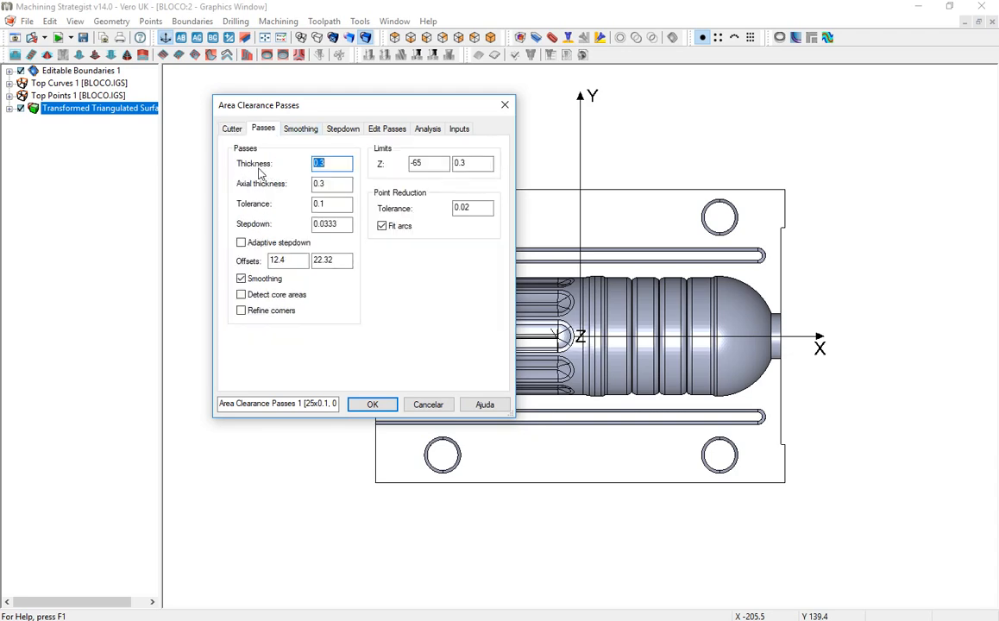
{"action": "left_click", "coordinate": [233, 130]}
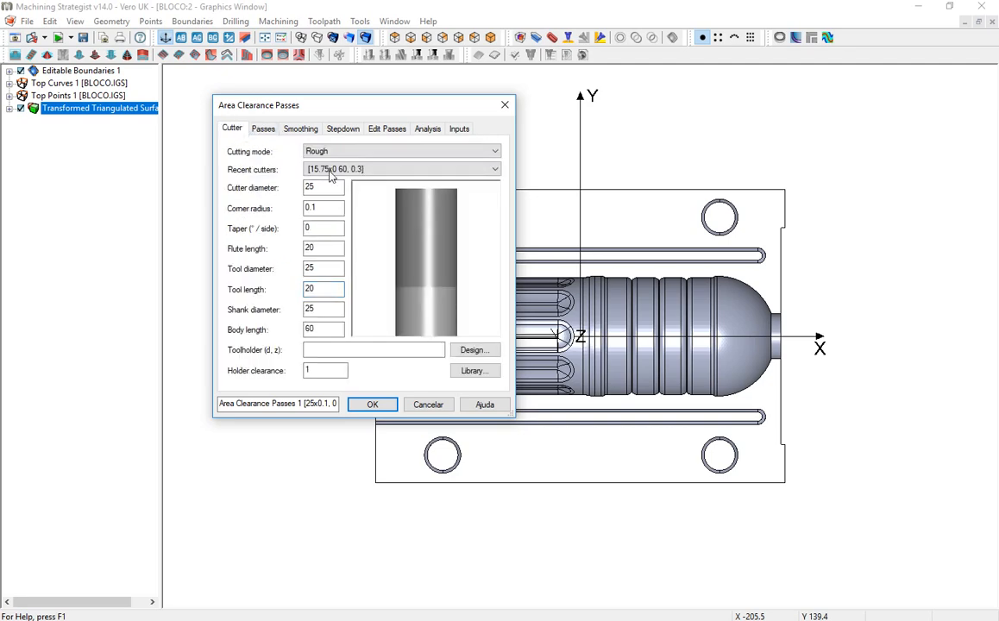
{"action": "double_click", "coordinate": [324, 291]}
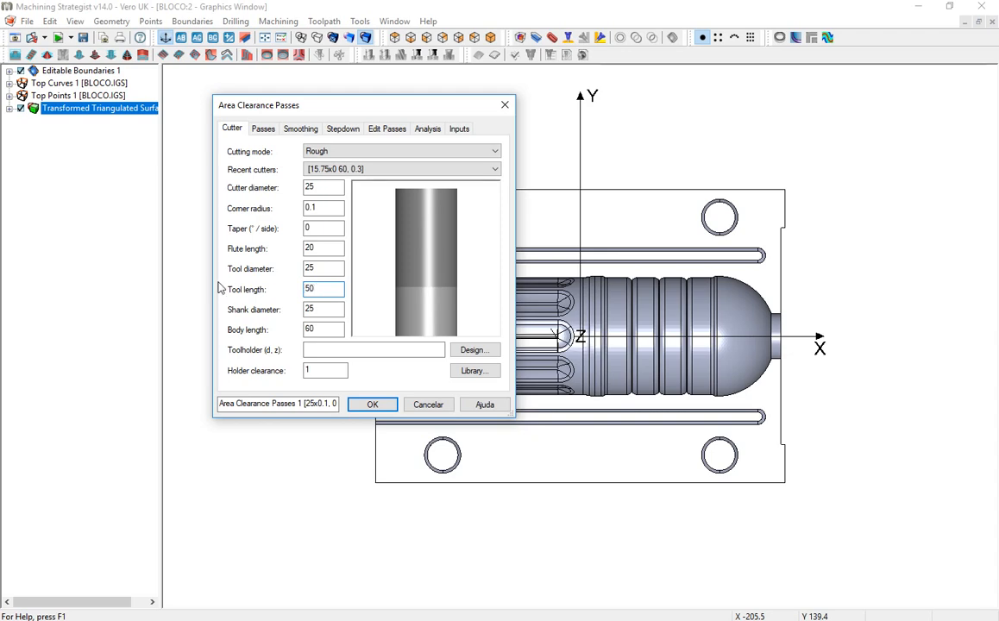
Check the shank diameter and body length, and view the toolholder design without changing it.
{"action": "left_click", "coordinate": [330, 309]}
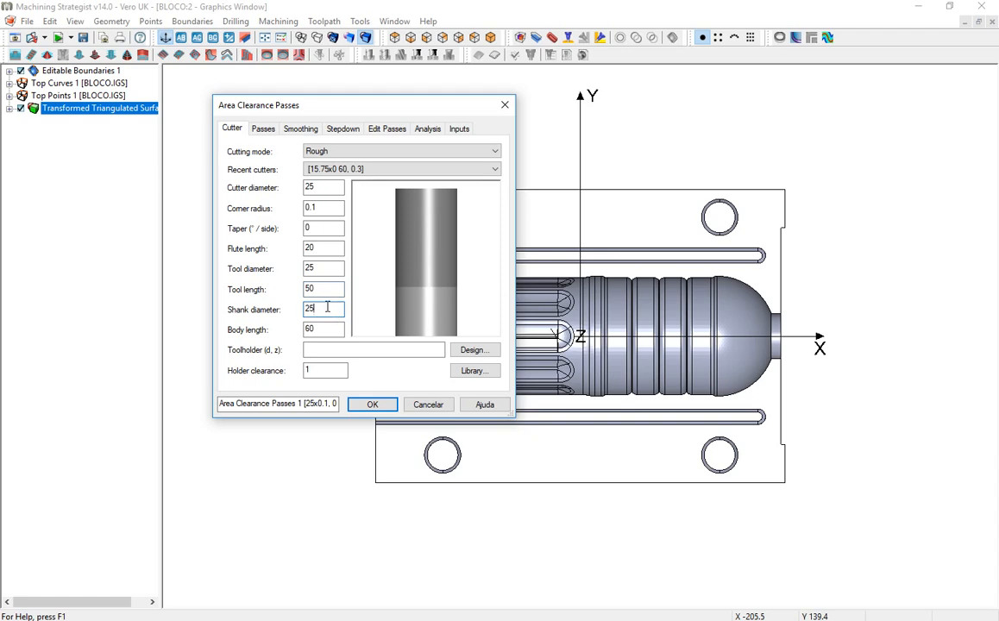
{"action": "left_click", "coordinate": [327, 331]}
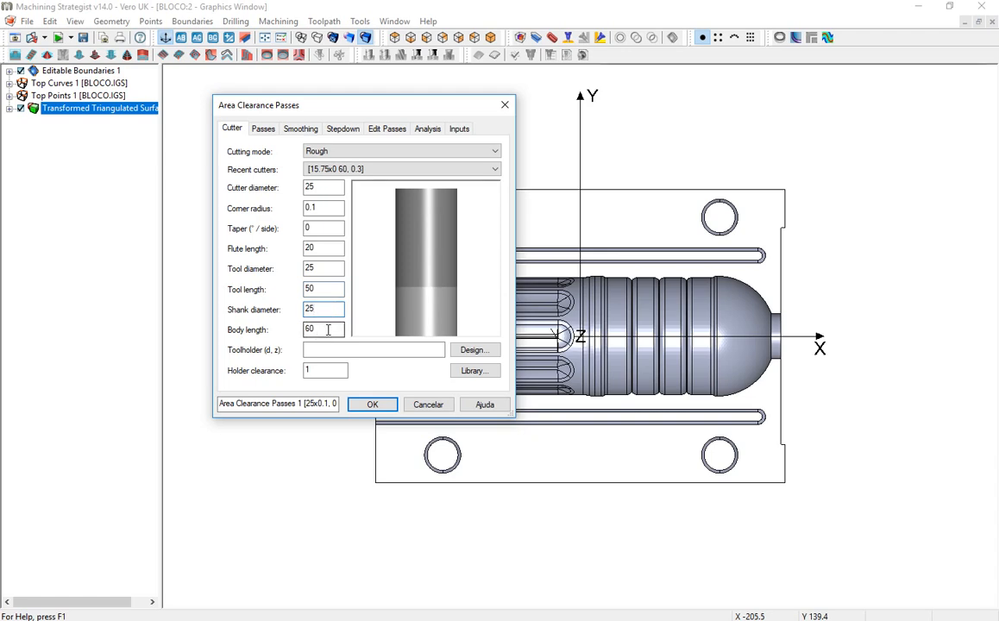
{"action": "left_click", "coordinate": [472, 351]}
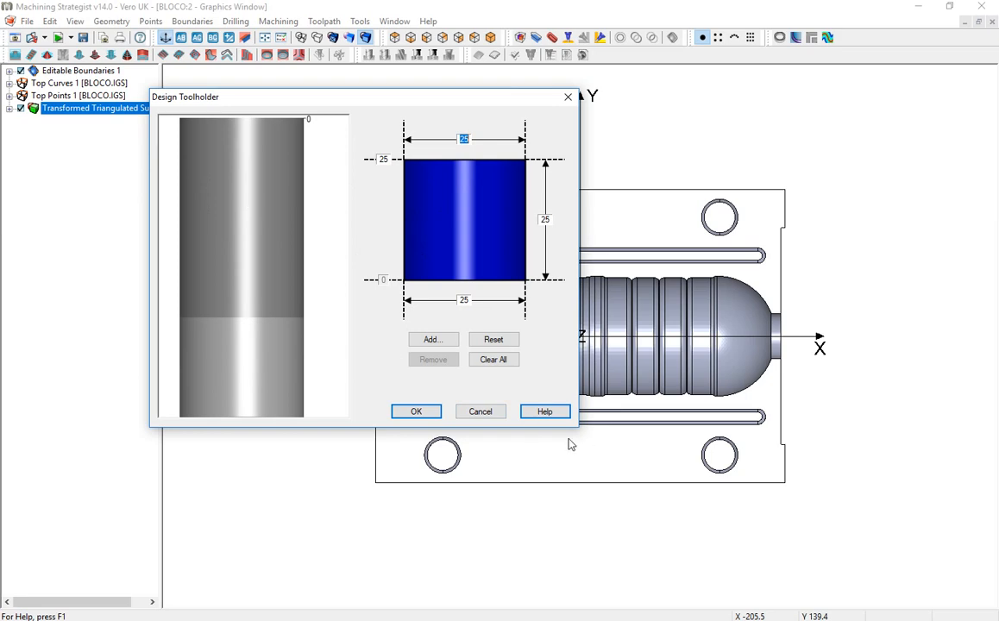
{"action": "left_click", "coordinate": [484, 413]}
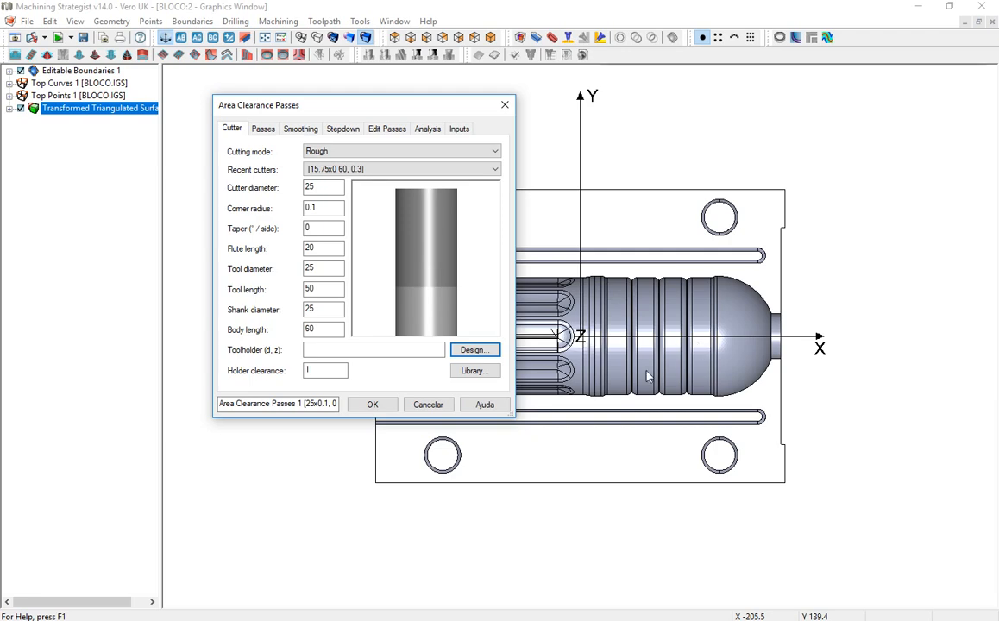
Review the cutter diameter, corner radius, flute length and tool diameter, and glance at the pass settings.
{"action": "double_click", "coordinate": [326, 187]}
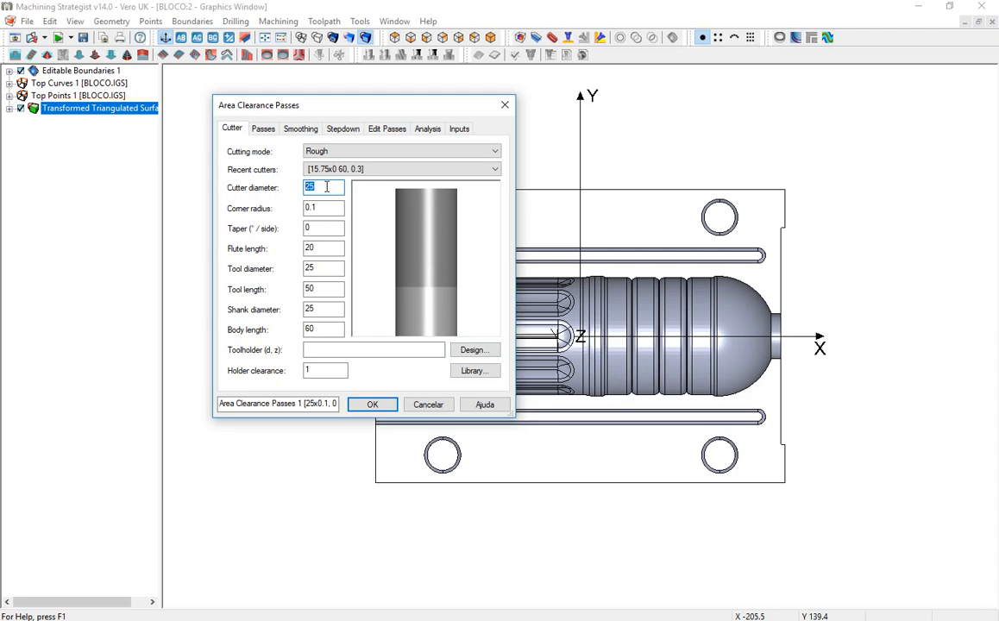
{"action": "double_click", "coordinate": [323, 207]}
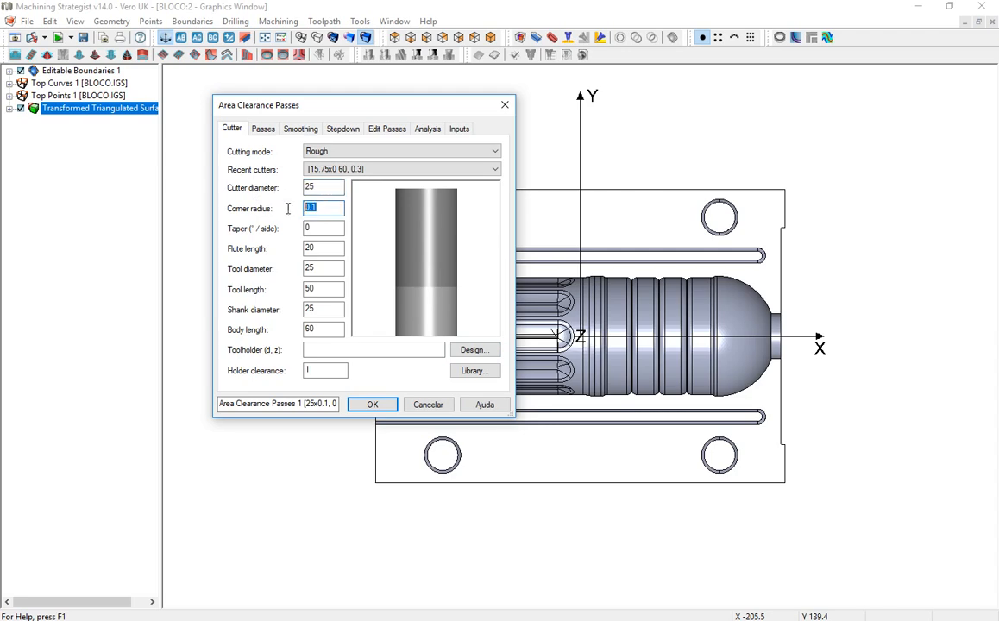
{"action": "double_click", "coordinate": [331, 249]}
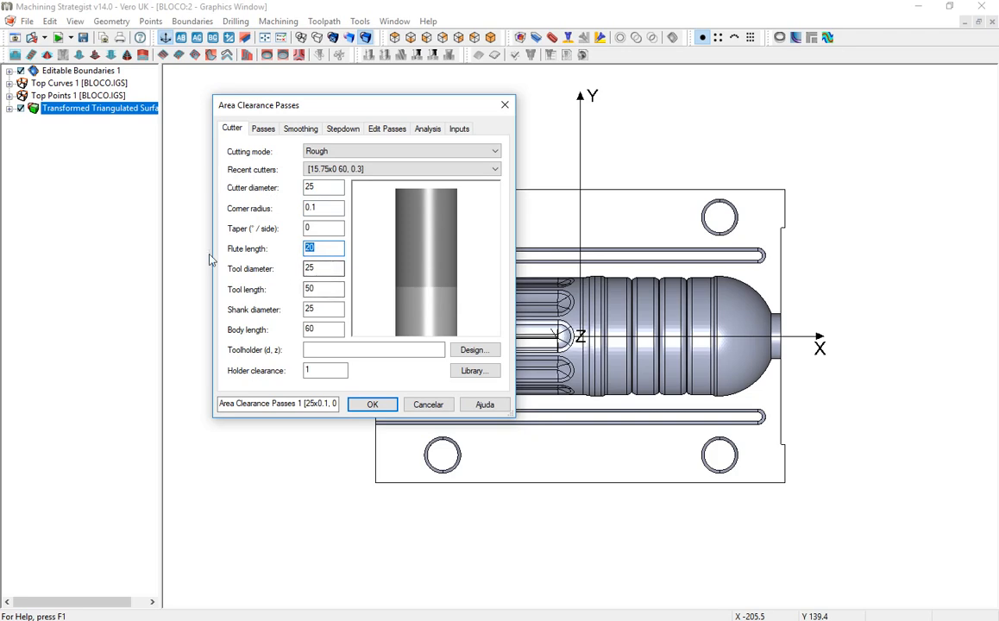
{"action": "left_click", "coordinate": [312, 271]}
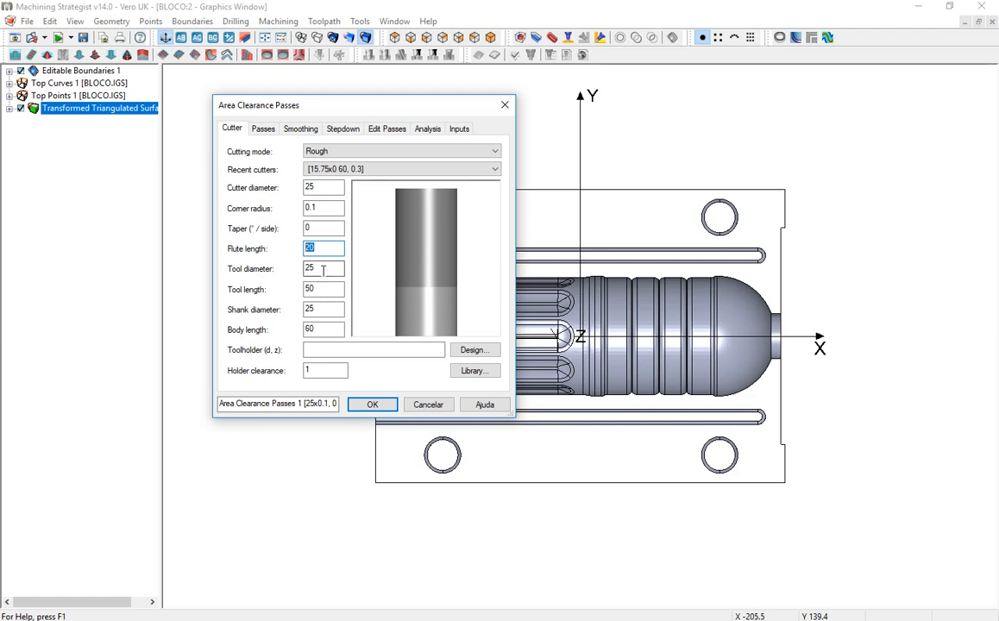
{"action": "double_click", "coordinate": [306, 274]}
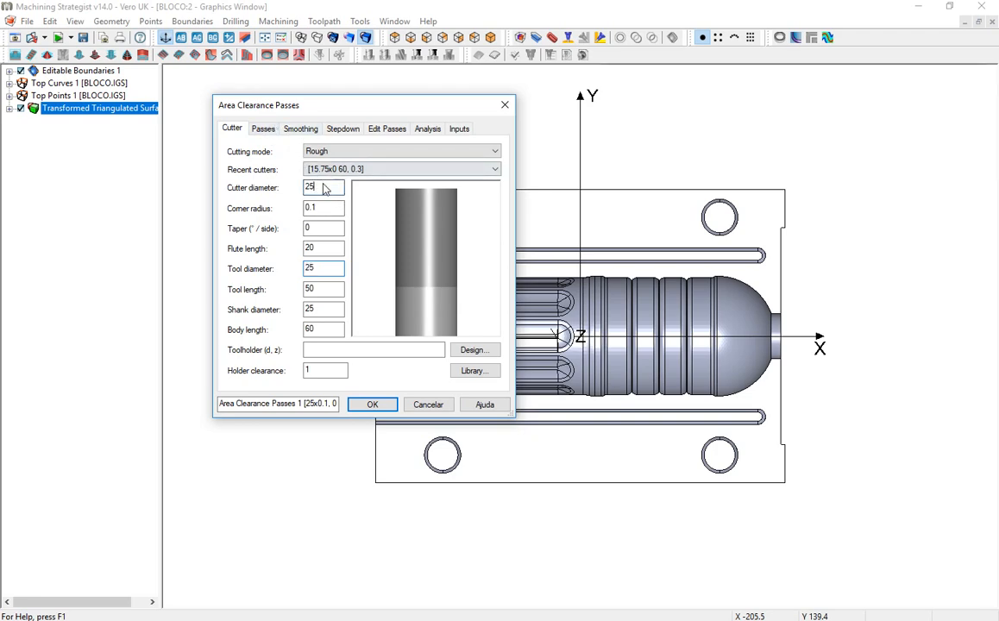
{"action": "left_click", "coordinate": [272, 129]}
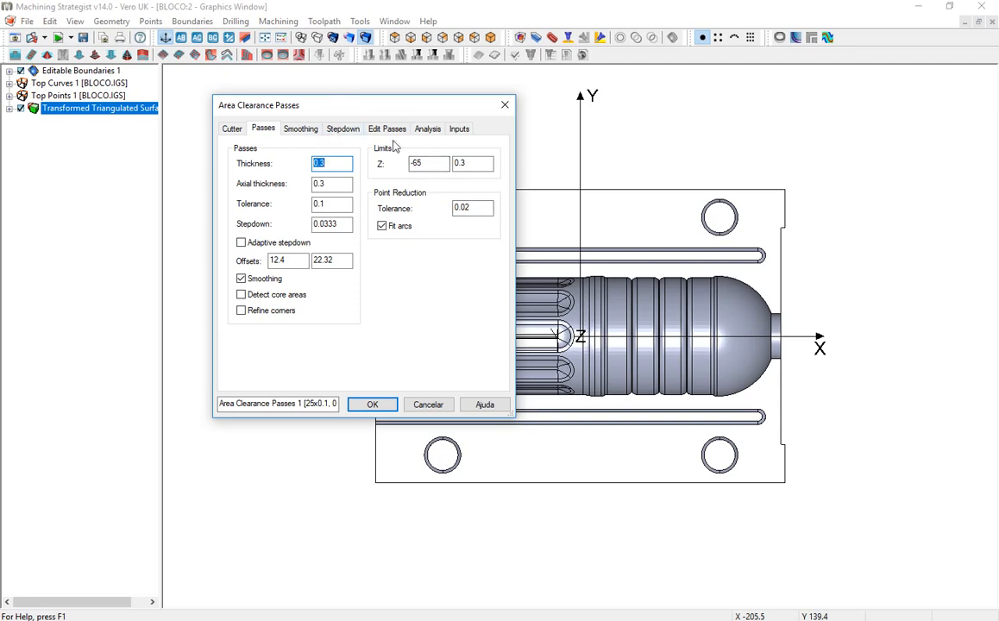
{"action": "left_click", "coordinate": [228, 129]}
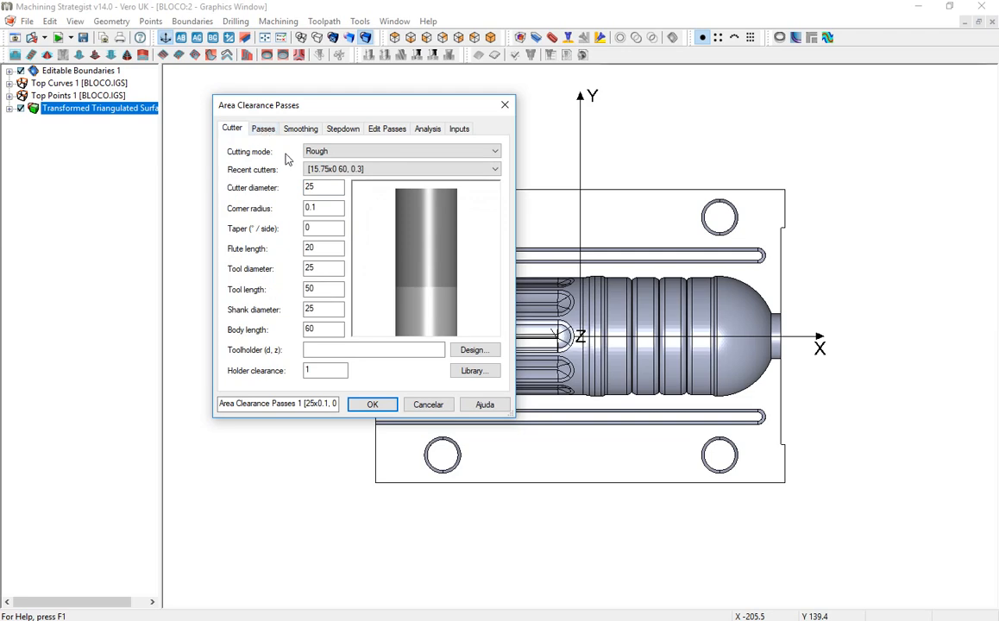
Review the available cutting modes, try Finish and return the mode to Rough.
{"action": "left_click", "coordinate": [328, 153]}
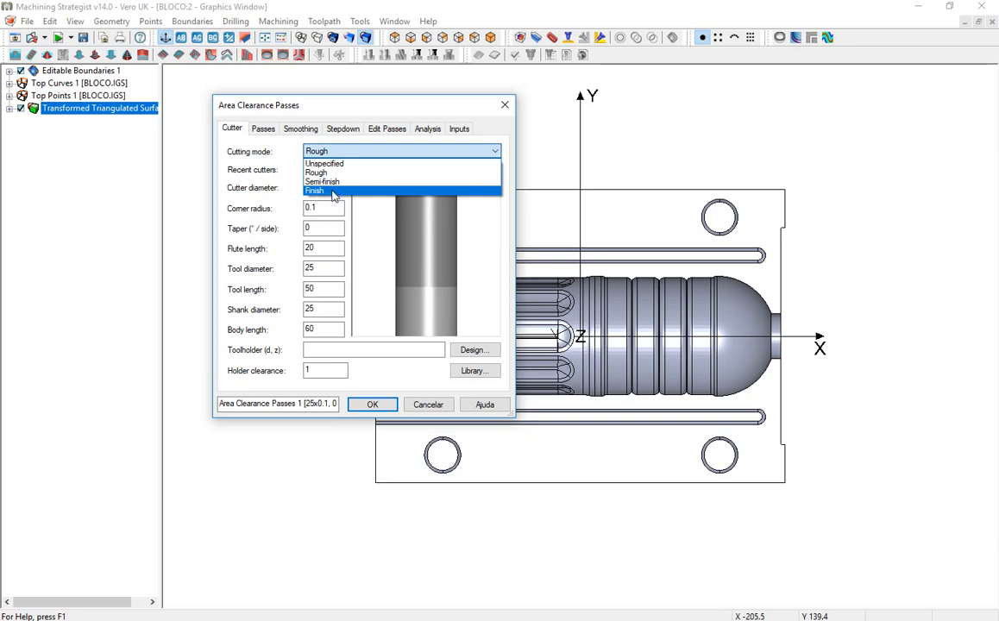
{"action": "left_click", "coordinate": [313, 151]}
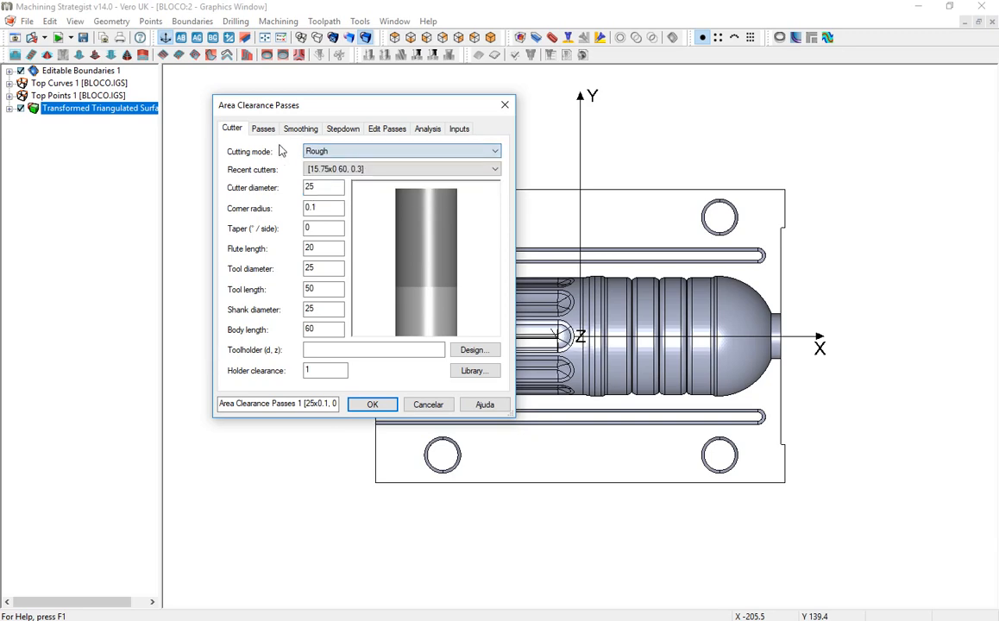
{"action": "left_click", "coordinate": [362, 154]}
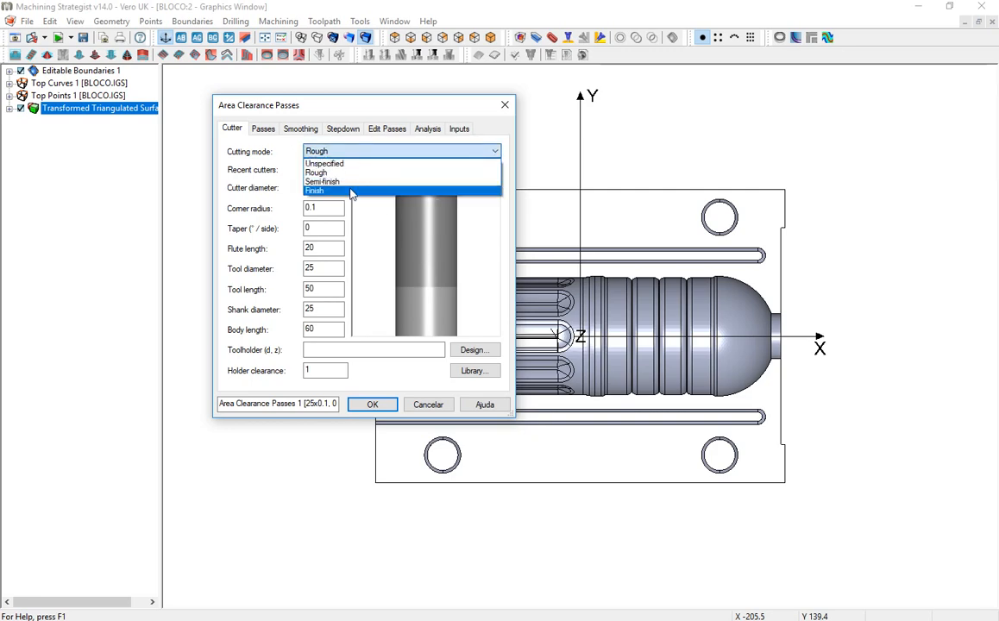
{"action": "left_click", "coordinate": [349, 191]}
{"action": "left_click", "coordinate": [345, 151]}
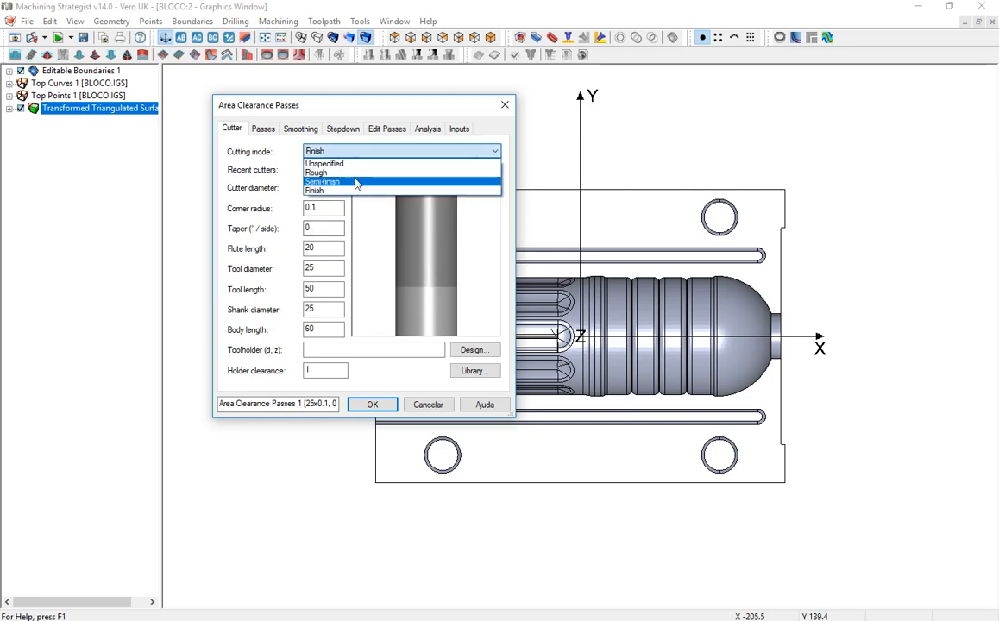
{"action": "left_click", "coordinate": [353, 172]}
Look through the passes, smoothing, analysis and cutter settings of the area clearance operation, ending on the passes parameters.
{"action": "left_click", "coordinate": [263, 130]}
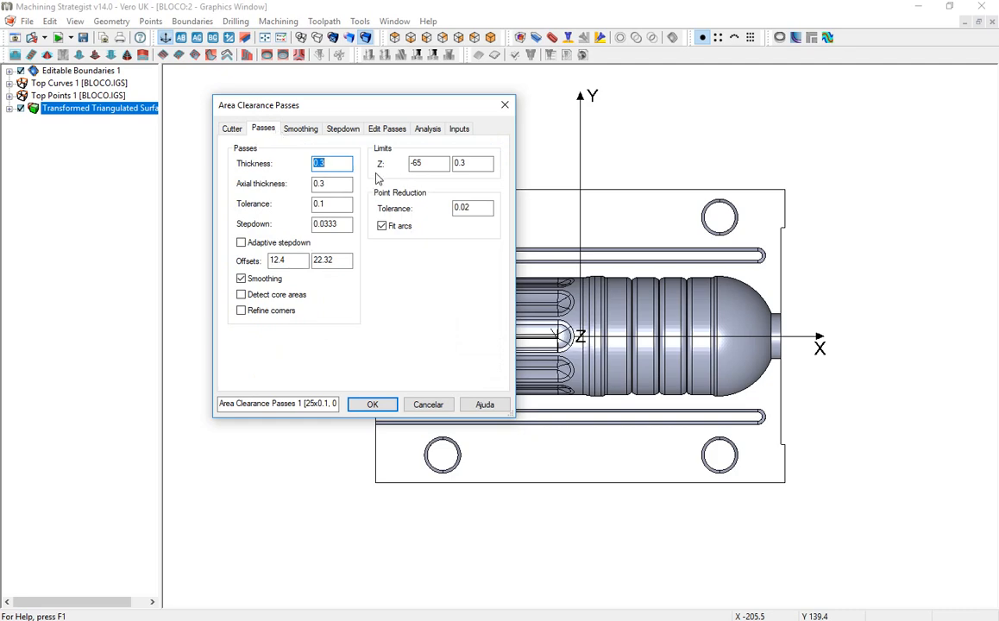
{"action": "left_click", "coordinate": [316, 134]}
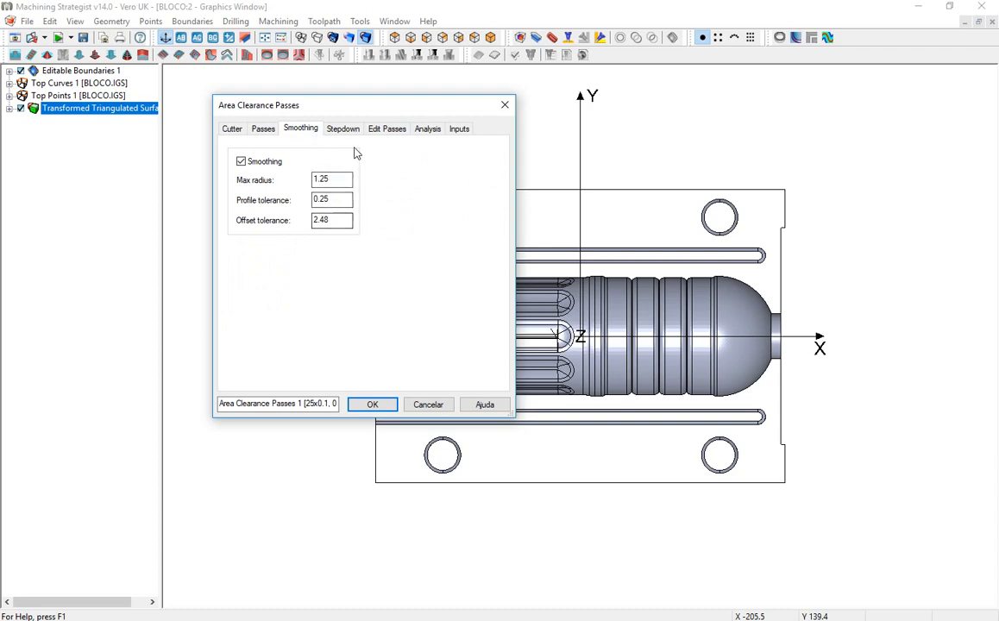
{"action": "left_click", "coordinate": [388, 129]}
{"action": "left_click", "coordinate": [426, 130]}
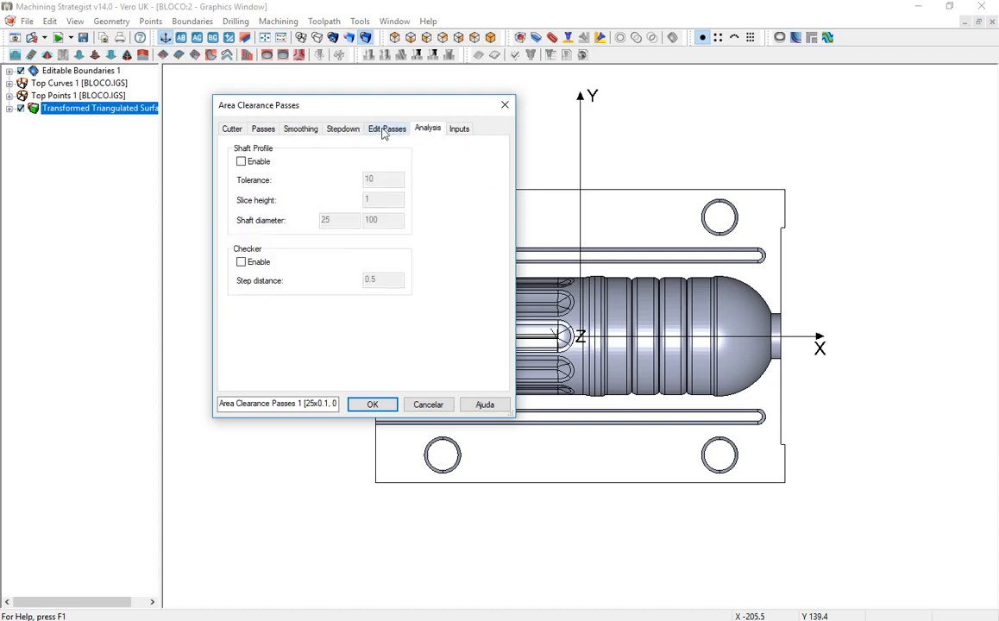
{"action": "left_click", "coordinate": [385, 130]}
{"action": "left_click", "coordinate": [296, 131]}
{"action": "left_click", "coordinate": [232, 129]}
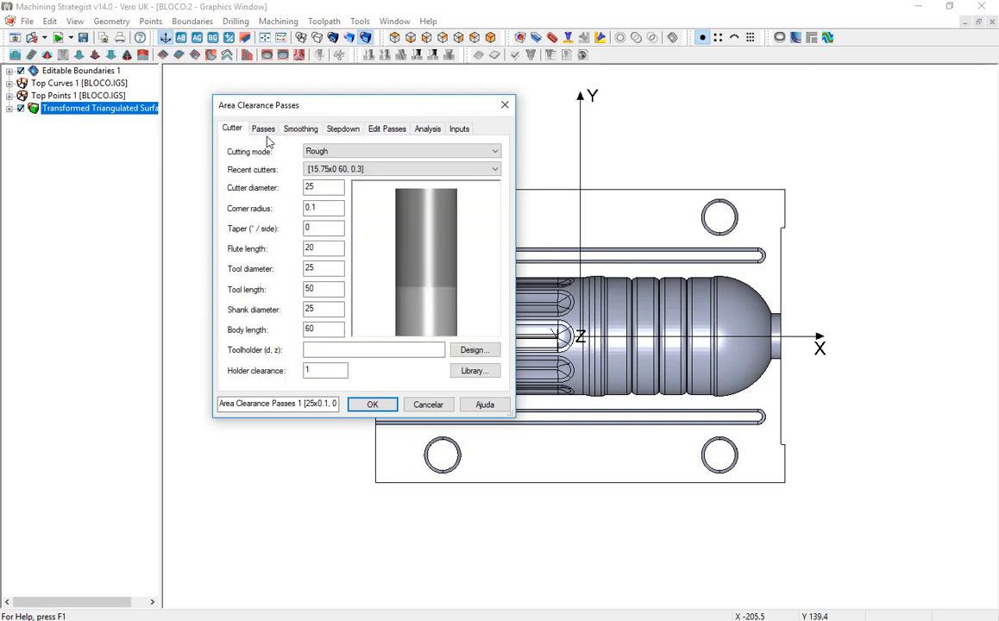
{"action": "left_click", "coordinate": [303, 132]}
{"action": "left_click", "coordinate": [263, 130]}
{"action": "left_click", "coordinate": [231, 128]}
{"action": "left_click", "coordinate": [263, 128]}
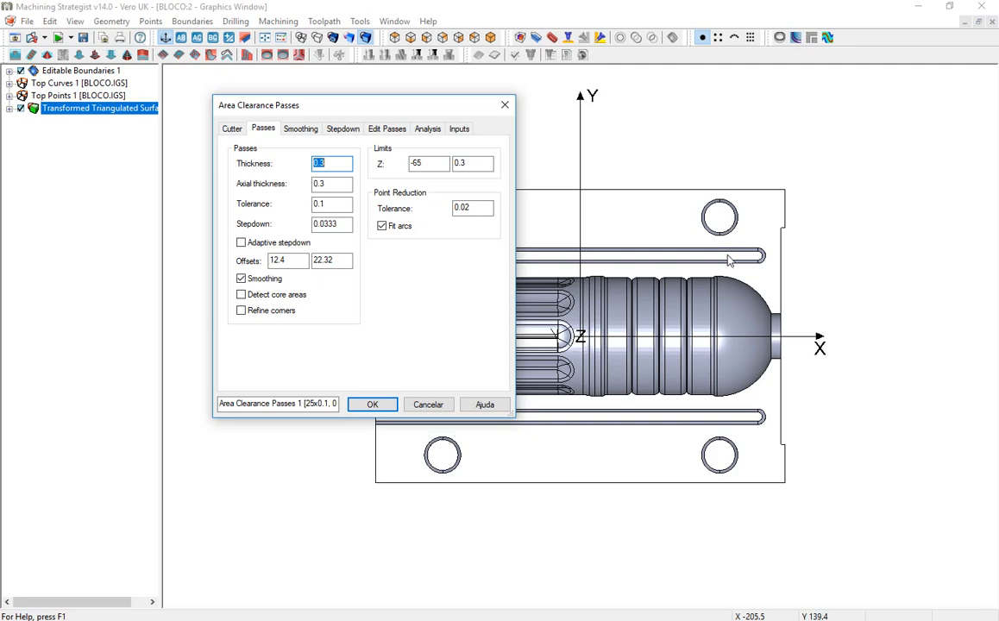
Set both the thickness and the axial thickness of the area clearance passes to 0.5.
{"action": "left_click", "coordinate": [321, 165]}
{"action": "type", "text": "1"}
{"action": "left_click", "coordinate": [337, 184]}
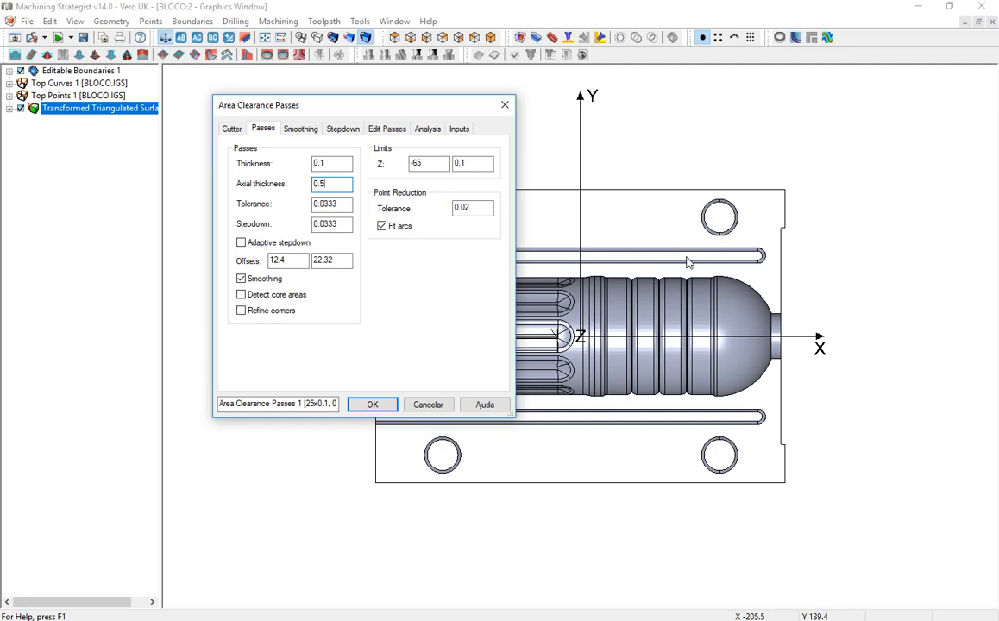
{"action": "left_click", "coordinate": [349, 163]}
{"action": "left_click", "coordinate": [320, 184]}
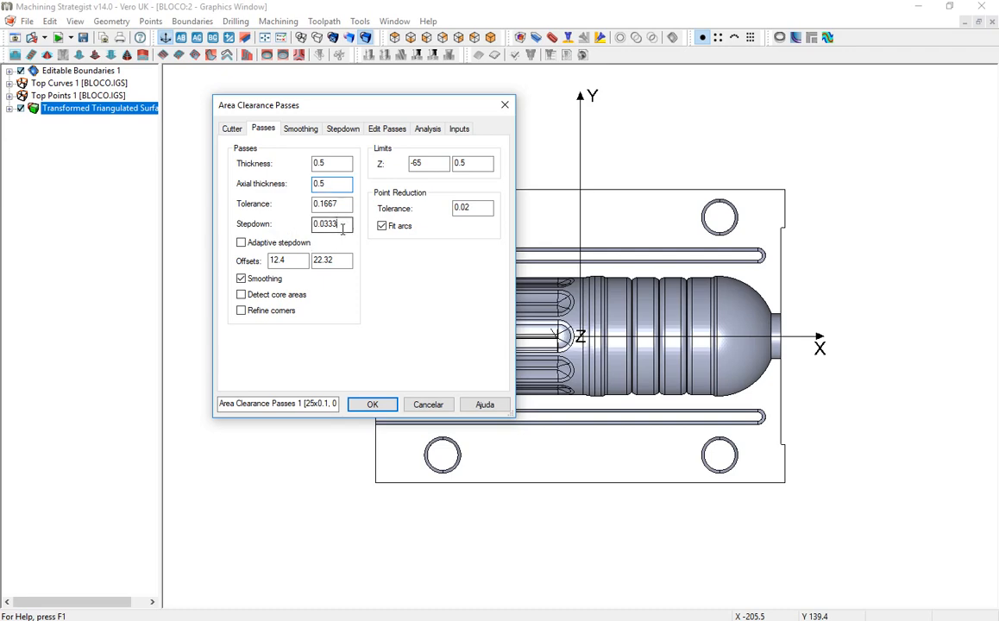
Set the stepdown of the passes to 3 and enable adaptive stepdown.
{"action": "left_click_drag", "start_coordinate": [343, 227], "coordinate": [321, 229]}
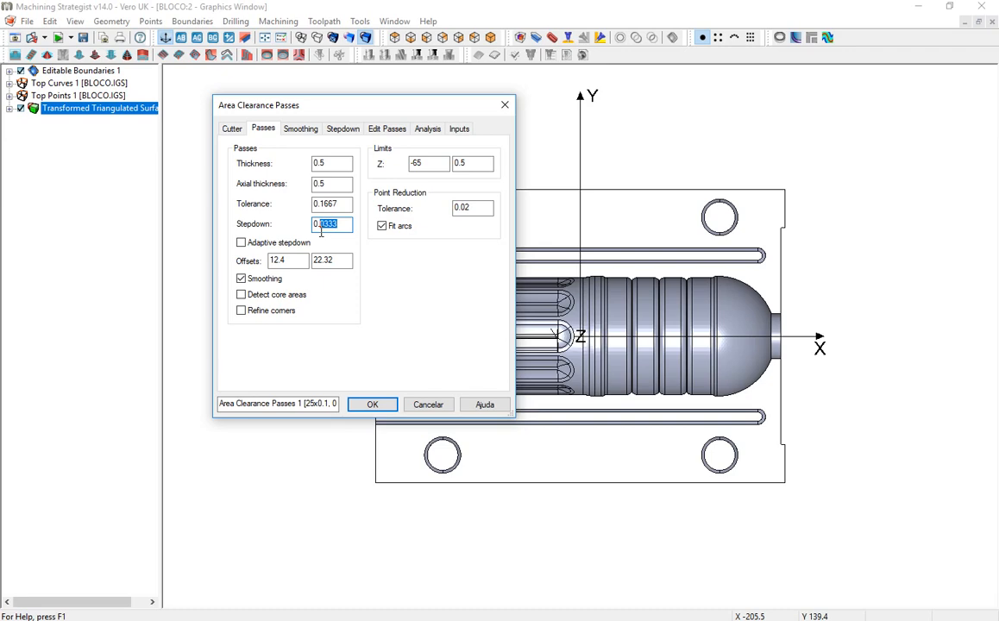
{"action": "type", "text": "0.5"}
{"action": "left_click_drag", "start_coordinate": [335, 225], "coordinate": [308, 225]}
{"action": "type", "text": "3"}
{"action": "left_click", "coordinate": [242, 245]}
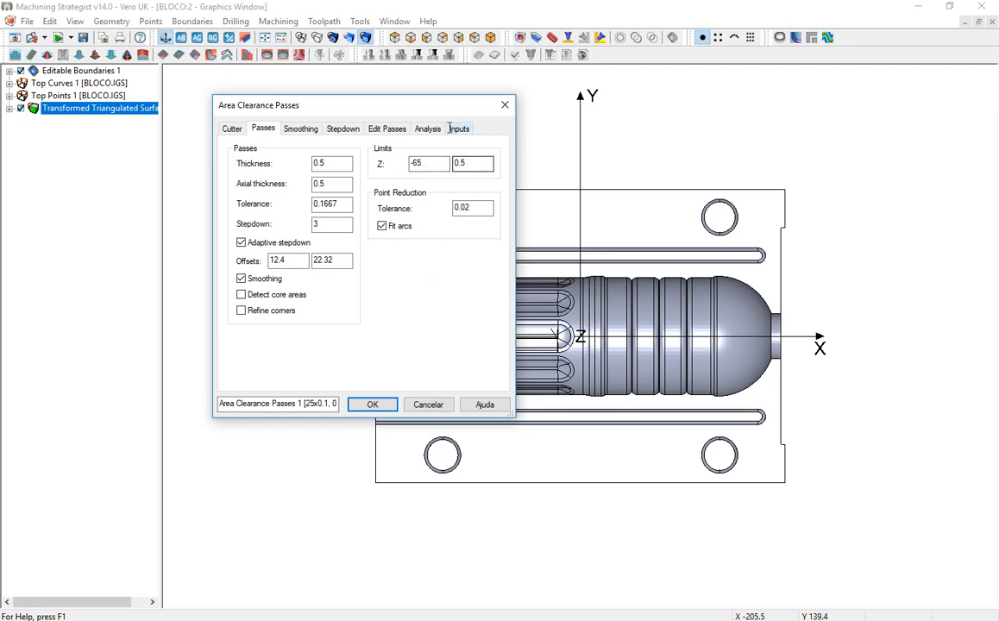
Set the upper Z limit to 0, recheck the cutter settings and calculate the area clearance passes.
{"action": "left_click_drag", "start_coordinate": [439, 107], "coordinate": [320, 102]}
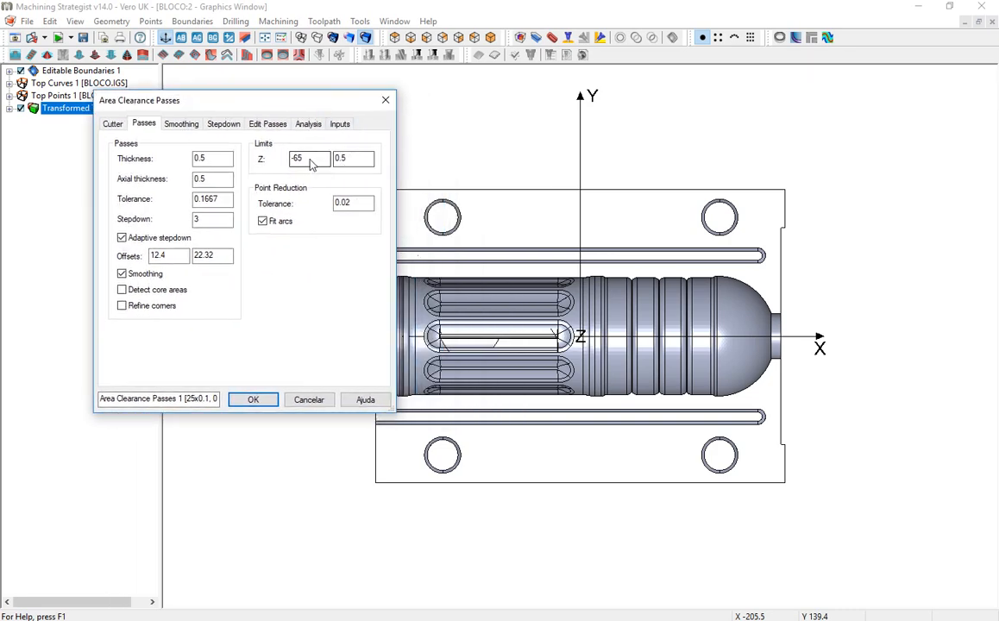
{"action": "double_click", "coordinate": [363, 157]}
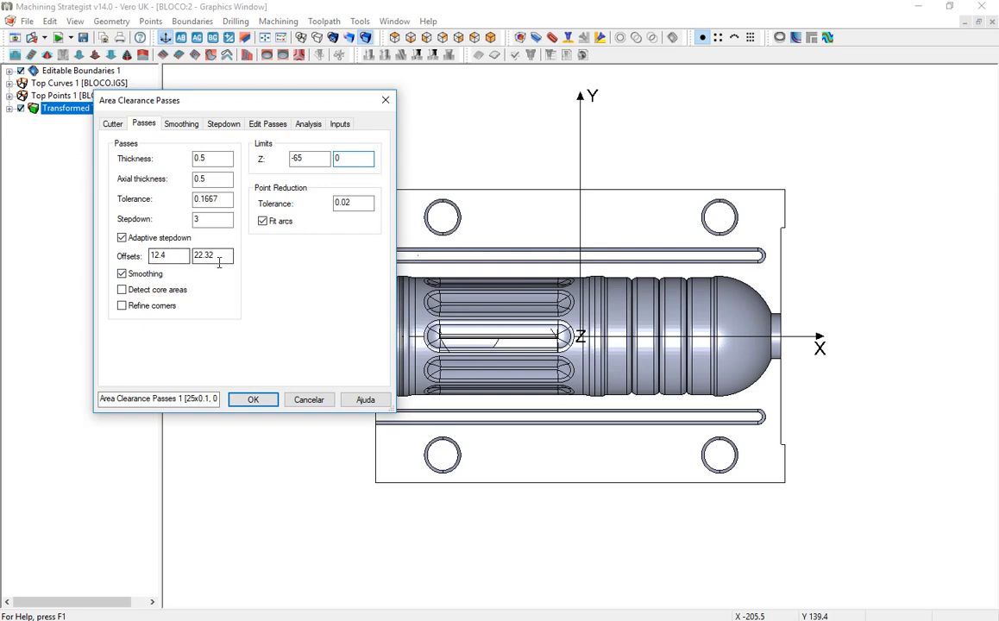
{"action": "left_click", "coordinate": [111, 125]}
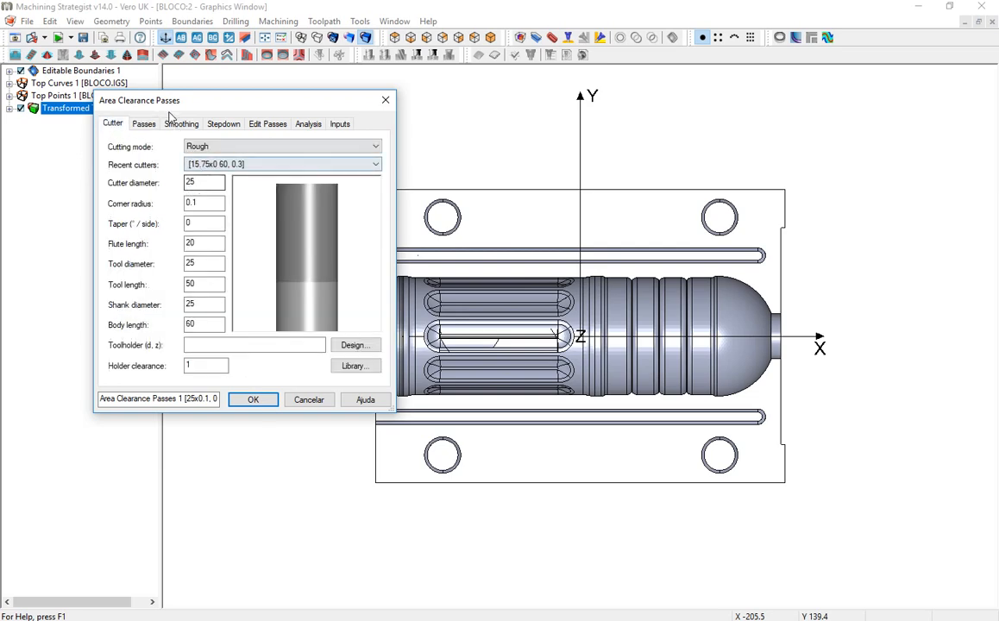
{"action": "left_click", "coordinate": [142, 123]}
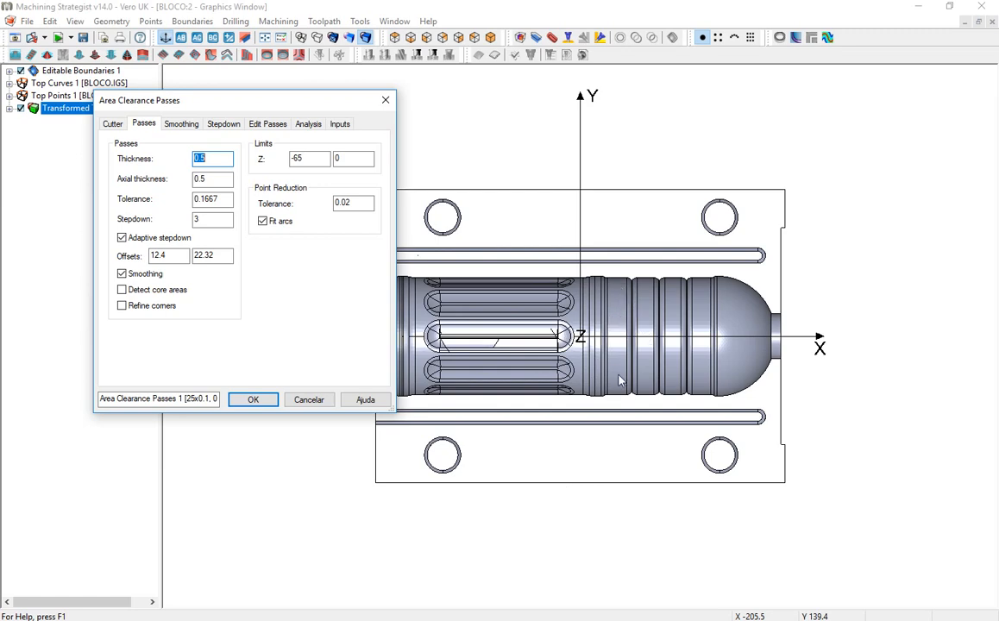
{"action": "left_click", "coordinate": [255, 401]}
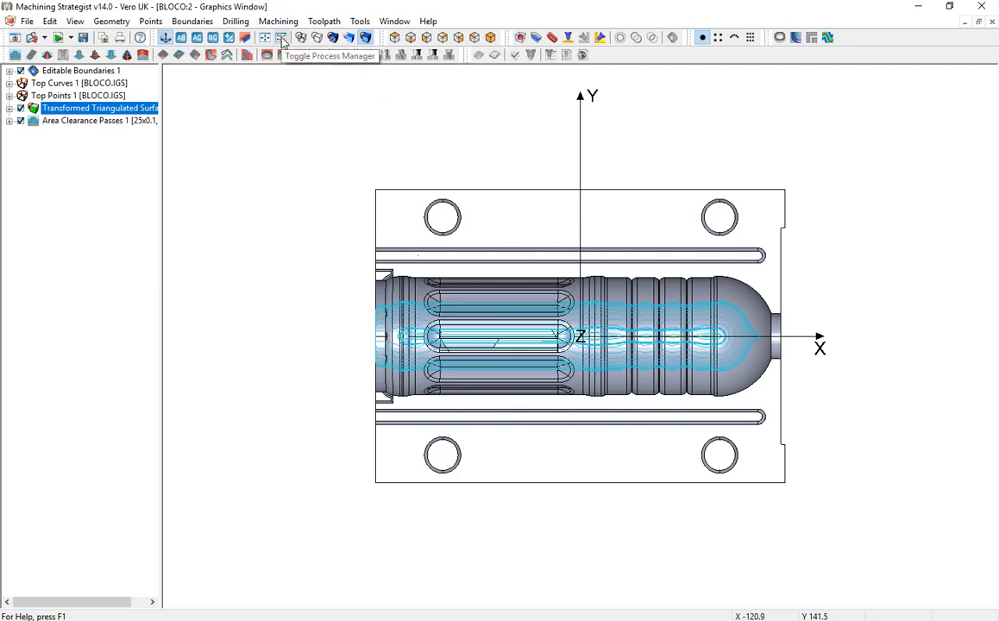
Check the Process Manager, close it, and view the calculated passes in the bottle cavity in 3D.
{"action": "left_click", "coordinate": [283, 39]}
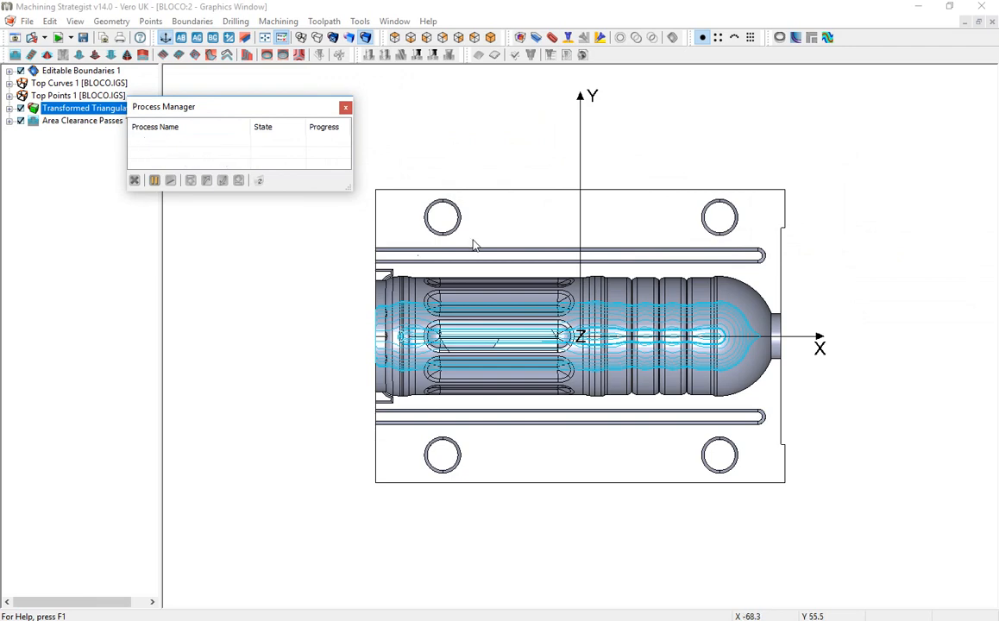
{"action": "left_click", "coordinate": [345, 107]}
{"action": "middle_click_drag", "start_coordinate": [694, 455], "coordinate": [713, 289]}
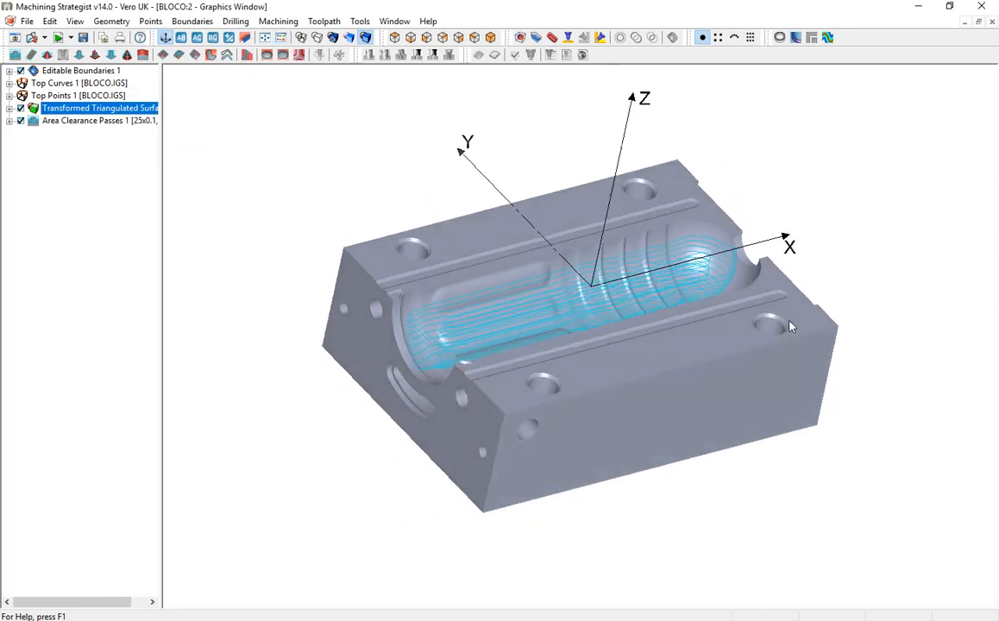
{"action": "scroll", "coordinate": [525, 290], "scroll_direction": "up", "scroll_amount": 3}
{"action": "middle_click_drag", "start_coordinate": [525, 289], "coordinate": [675, 412]}
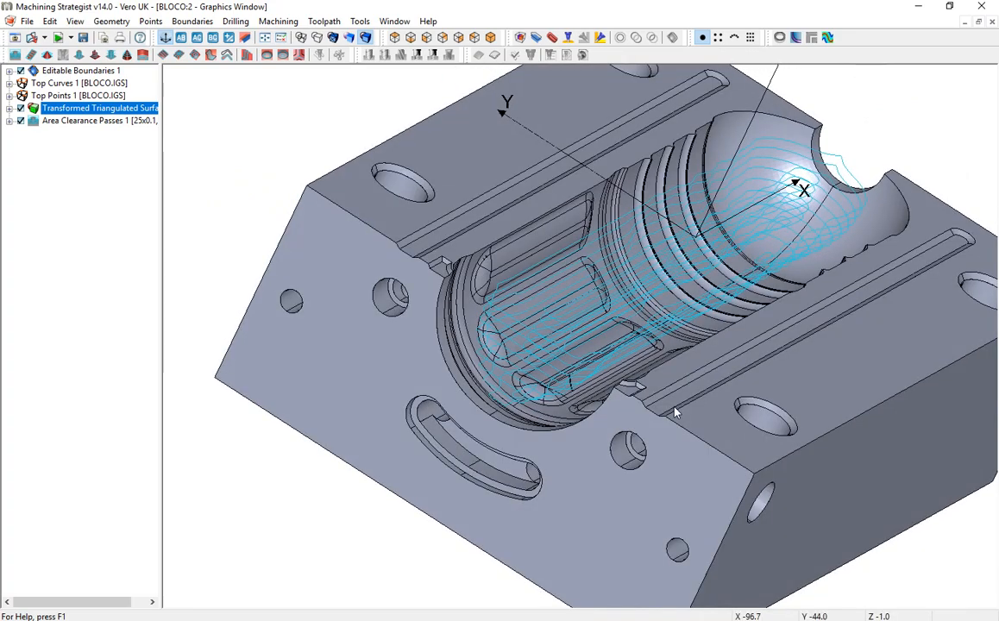
Examine the stepdown levels of the passes from the end of the block, and return to a 3D view.
{"action": "key", "text": "y"}
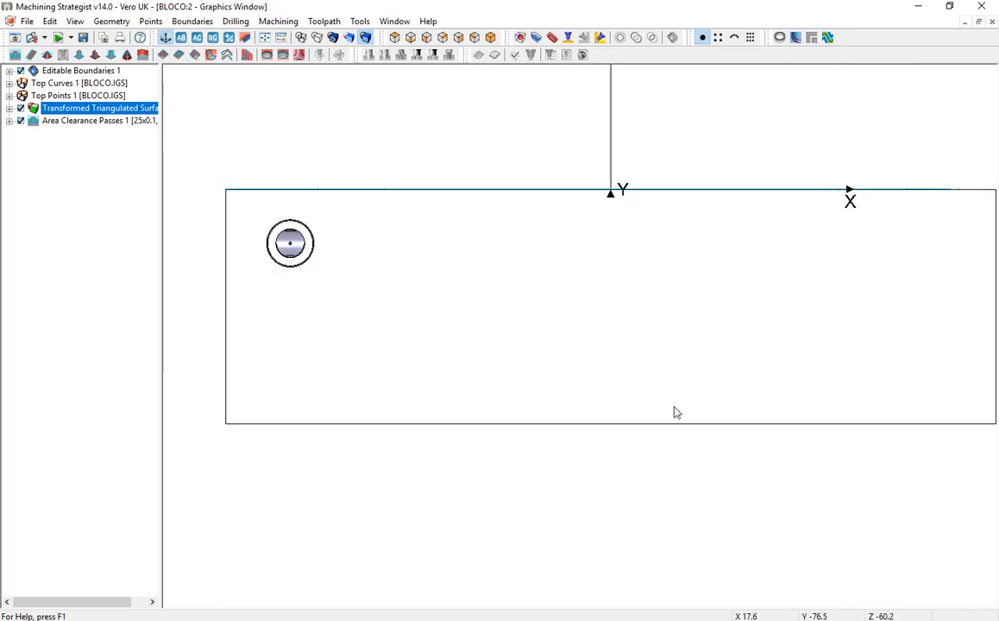
{"action": "key", "text": "z"}
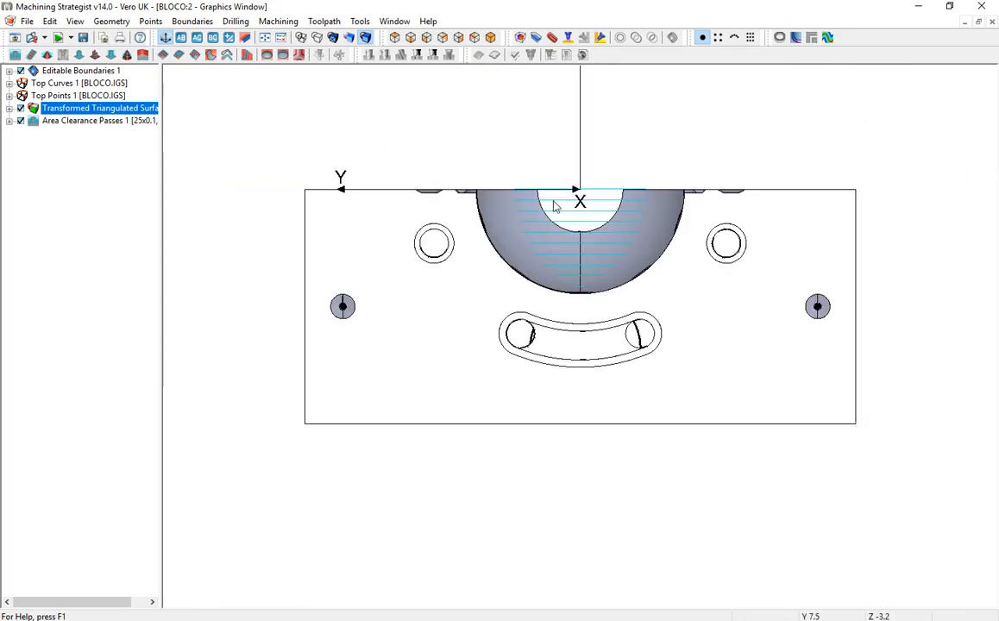
{"action": "scroll", "coordinate": [628, 191], "scroll_direction": "up", "scroll_amount": 2}
{"action": "scroll", "coordinate": [628, 190], "scroll_direction": "up", "scroll_amount": 3}
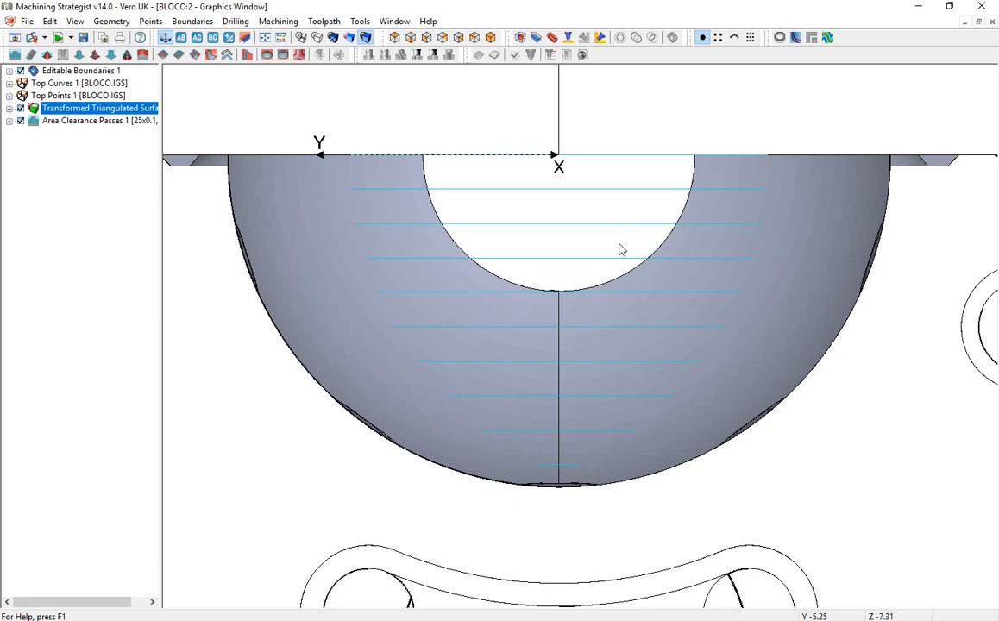
{"action": "left_click", "coordinate": [622, 156]}
{"action": "left_click_drag", "start_coordinate": [623, 189], "coordinate": [622, 211]}
{"action": "middle_click_drag", "start_coordinate": [622, 240], "coordinate": [639, 299]}
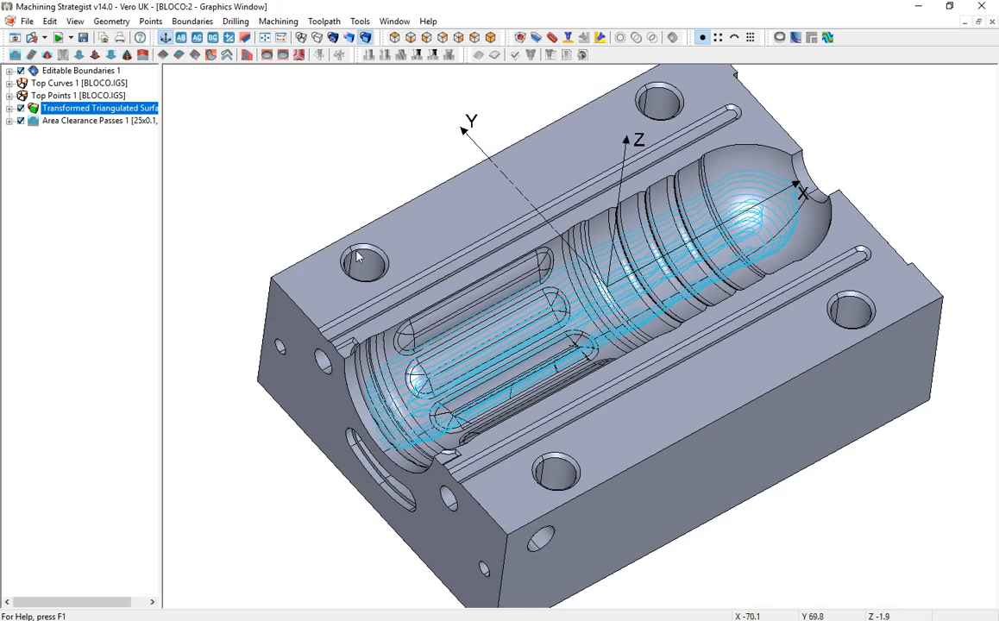
{"action": "mouse_move", "coordinate": [648, 360]}
{"action": "middle_mouse_down"}
{"action": "mouse_move", "coordinate": [590, 287]}
{"action": "mouse_move", "coordinate": [587, 245]}
{"action": "mouse_move", "coordinate": [477, 240]}
{"action": "middle_mouse_up"}
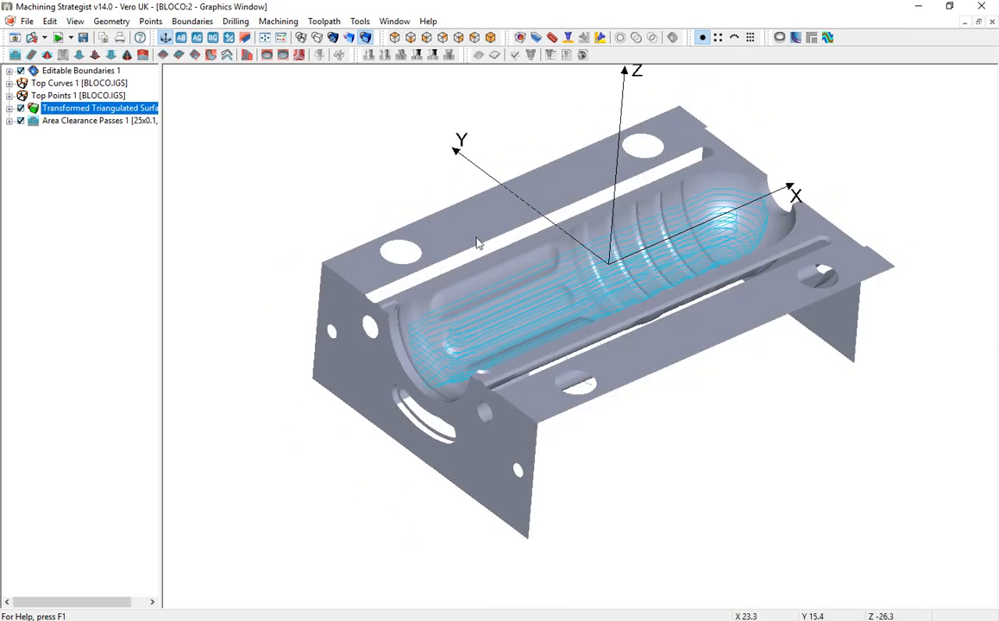
Open the properties of the 25 mm area clearance passes and set the cutter diameter to 12.
{"action": "left_click", "coordinate": [105, 121]}
{"action": "right_click", "coordinate": [106, 126]}
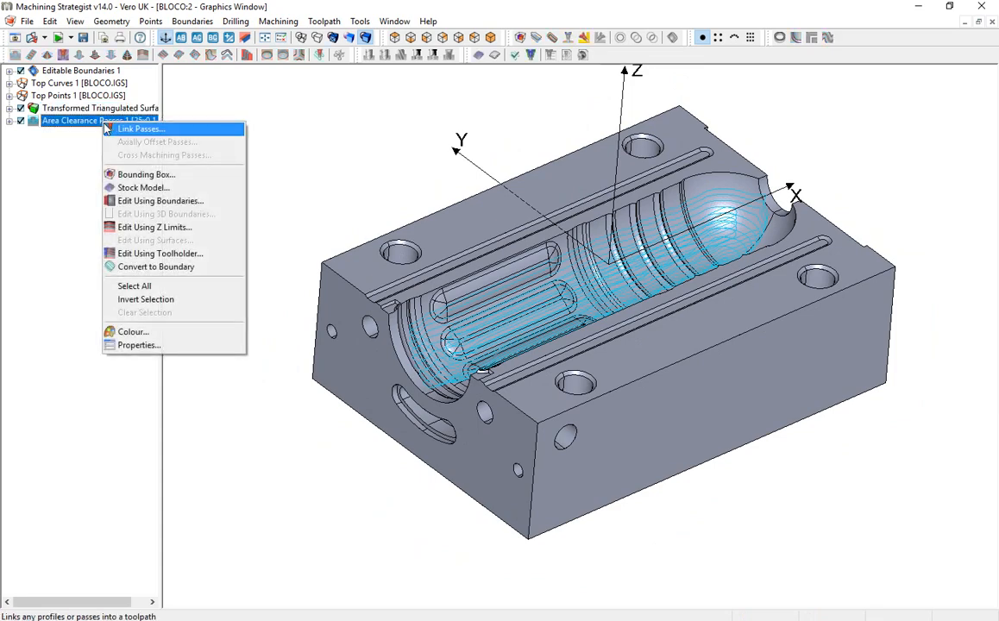
{"action": "left_click", "coordinate": [173, 345]}
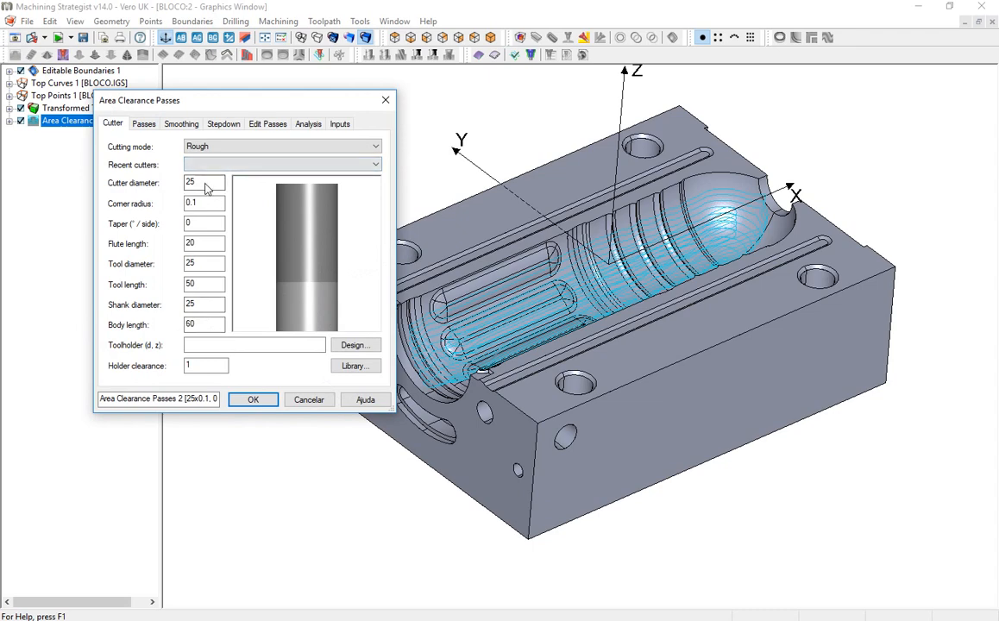
{"action": "double_click", "coordinate": [206, 184]}
{"action": "type", "text": "12"}
{"action": "key", "text": "Tab"}
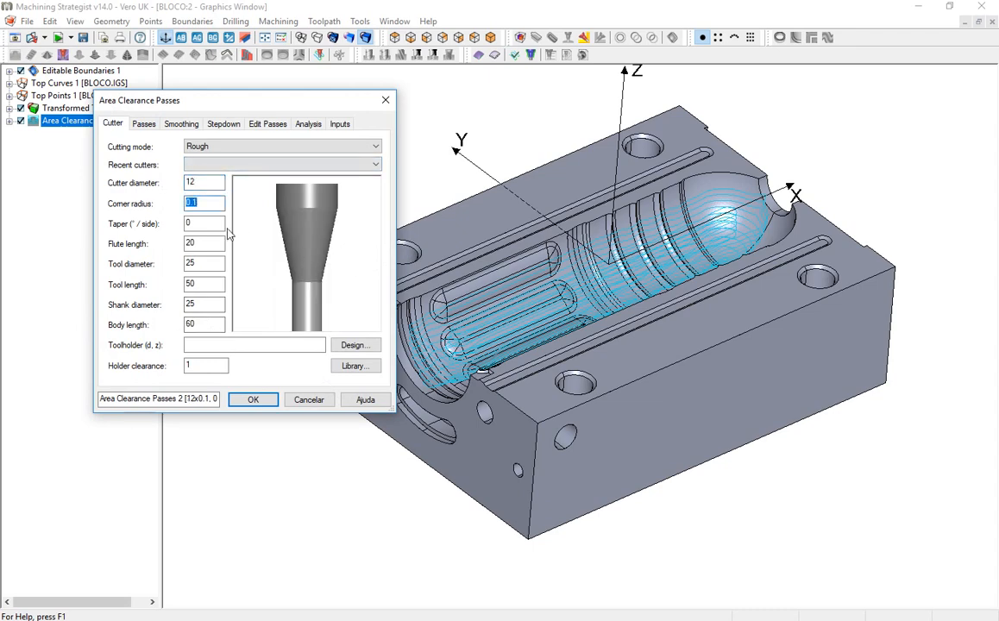
Set the tool diameter to 12 and calculate a second set of area clearance passes.
{"action": "double_click", "coordinate": [209, 267]}
{"action": "type", "text": "12"}
{"action": "key", "text": "Tab"}
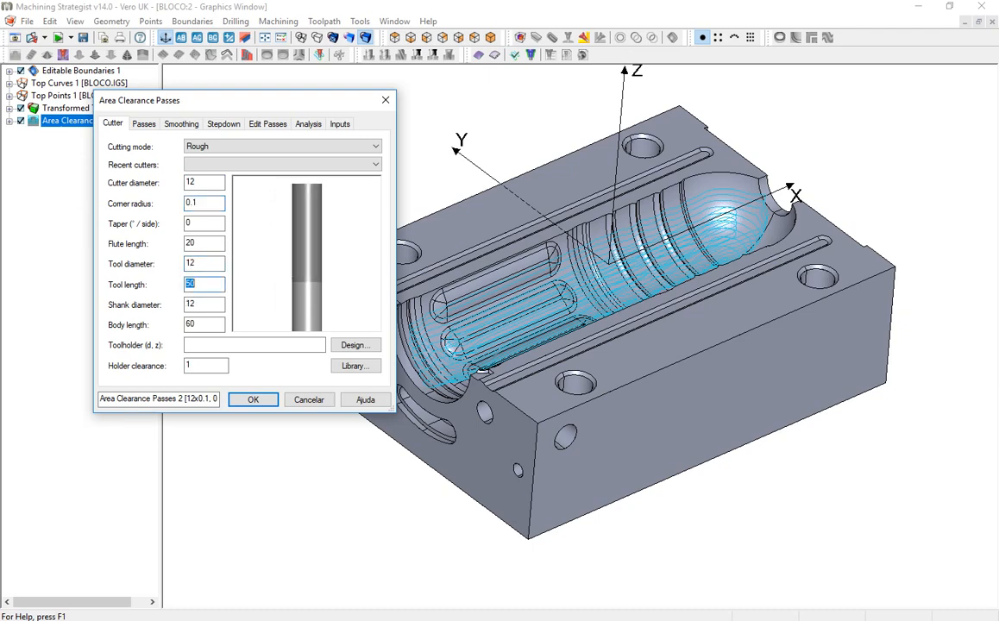
{"action": "left_click", "coordinate": [255, 399]}
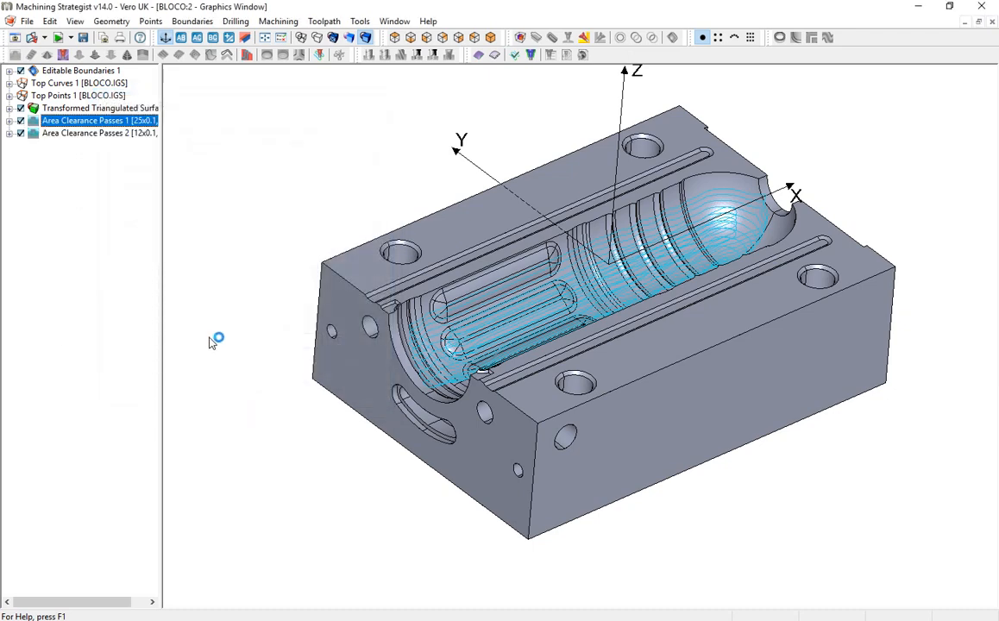
Hide the 25 mm cutter passes and examine the 12 mm cutter passes along the bottle cavity.
{"action": "left_click", "coordinate": [21, 122]}
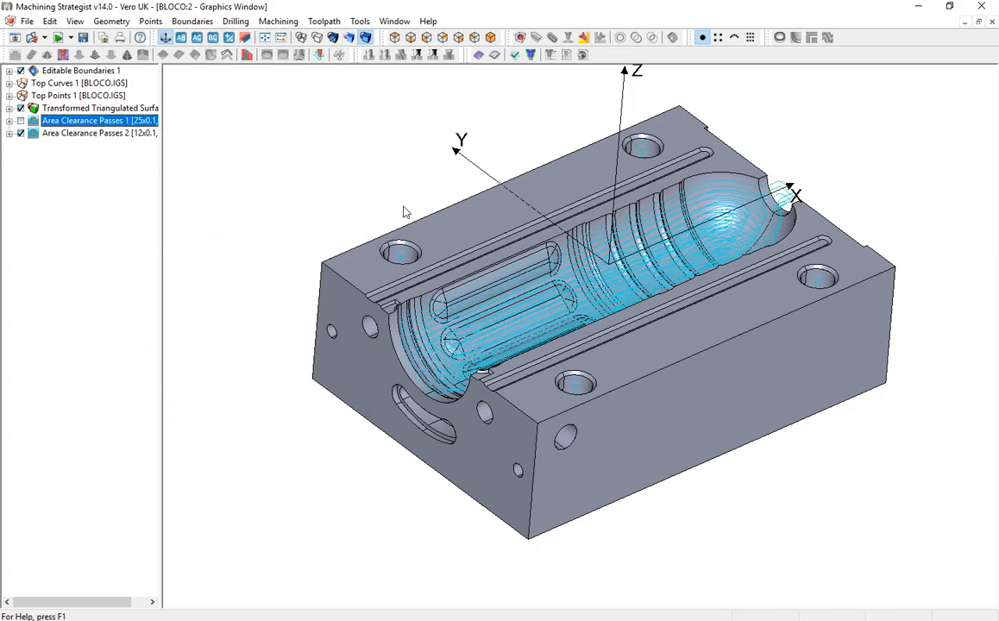
{"action": "middle_click_drag", "start_coordinate": [613, 354], "coordinate": [620, 455]}
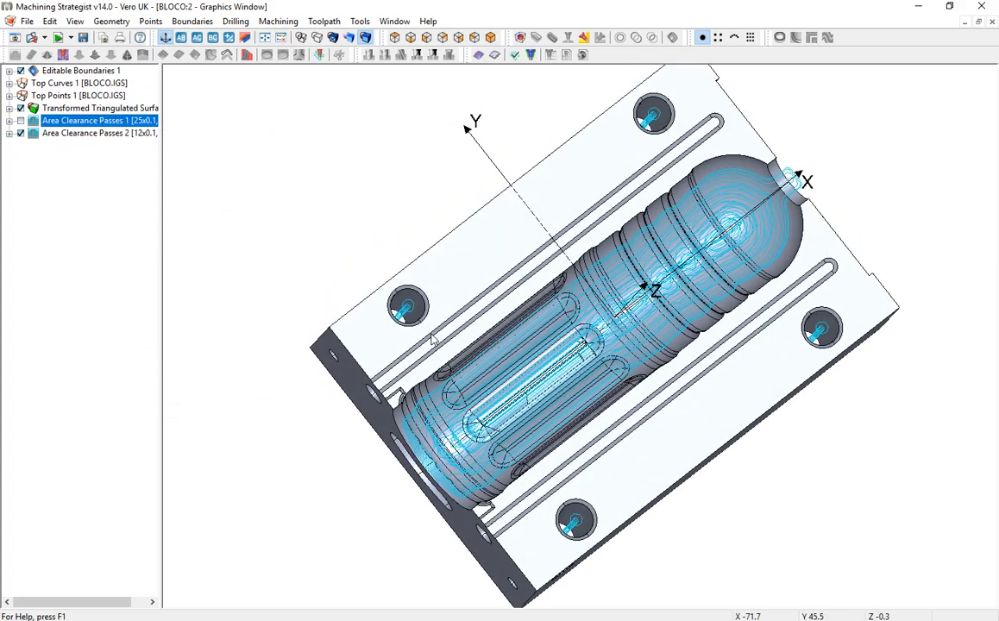
{"action": "scroll", "coordinate": [434, 338], "scroll_direction": "up", "scroll_amount": 4}
{"action": "scroll", "coordinate": [396, 305], "scroll_direction": "up", "scroll_amount": 2}
{"action": "middle_click_drag", "start_coordinate": [403, 205], "coordinate": [382, 203]}
{"action": "scroll", "coordinate": [383, 205], "scroll_direction": "down", "scroll_amount": 5}
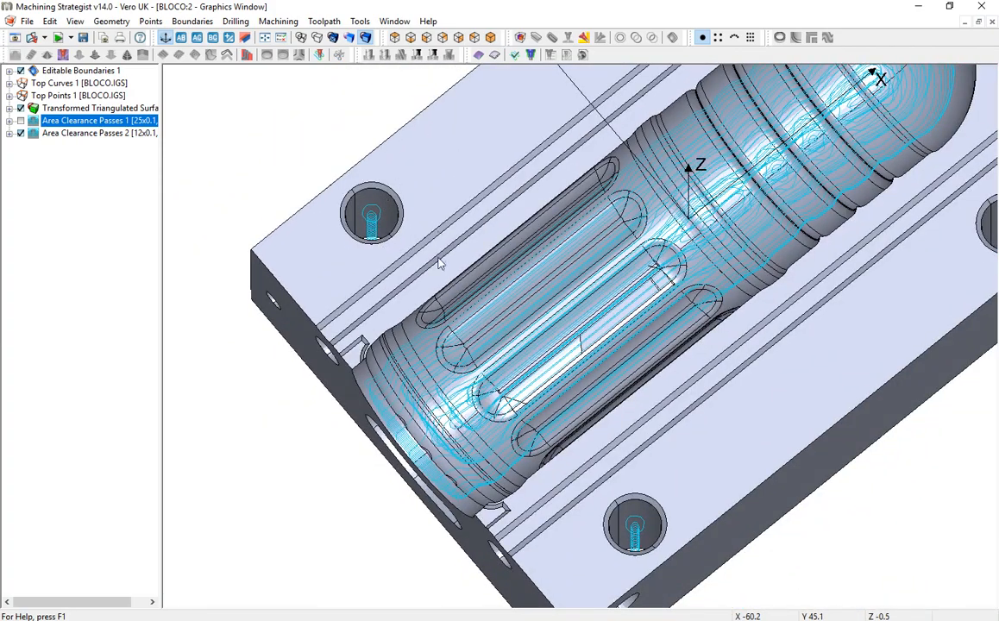
Examine the 12 mm cutter passes inside the round corner hole of the block.
{"action": "scroll", "coordinate": [439, 266], "scroll_direction": "down", "scroll_amount": 4}
{"action": "scroll", "coordinate": [546, 276], "scroll_direction": "up", "scroll_amount": 2}
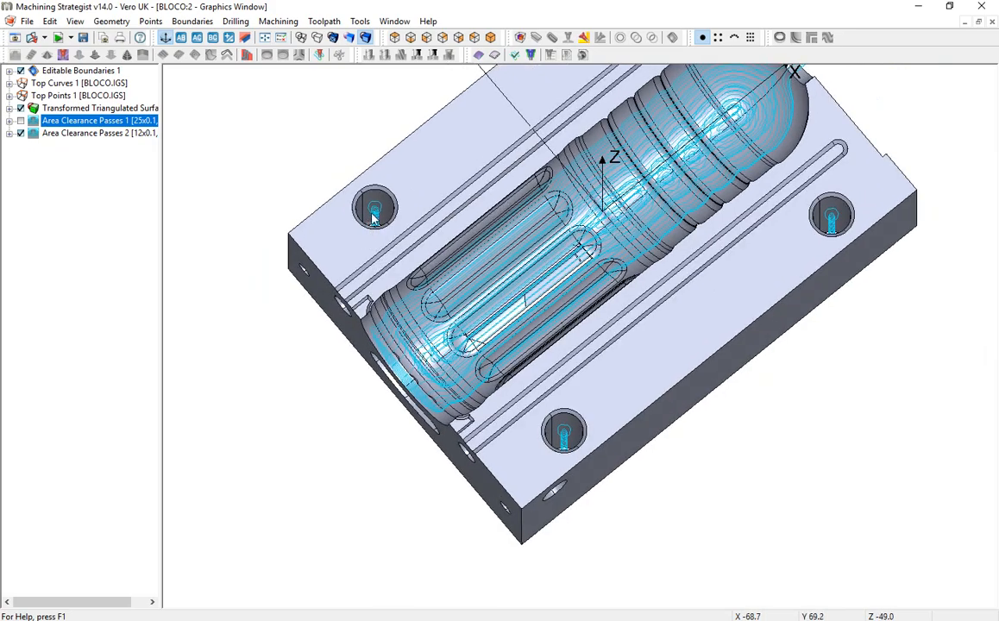
{"action": "scroll", "coordinate": [373, 226], "scroll_direction": "up", "scroll_amount": 5}
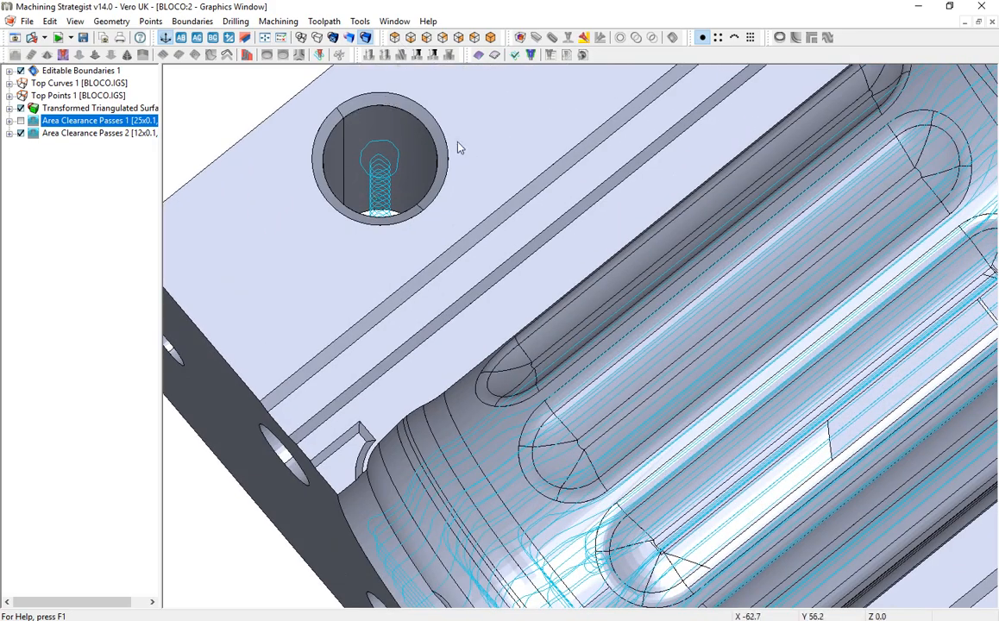
{"action": "middle_click_drag", "start_coordinate": [386, 189], "coordinate": [385, 205]}
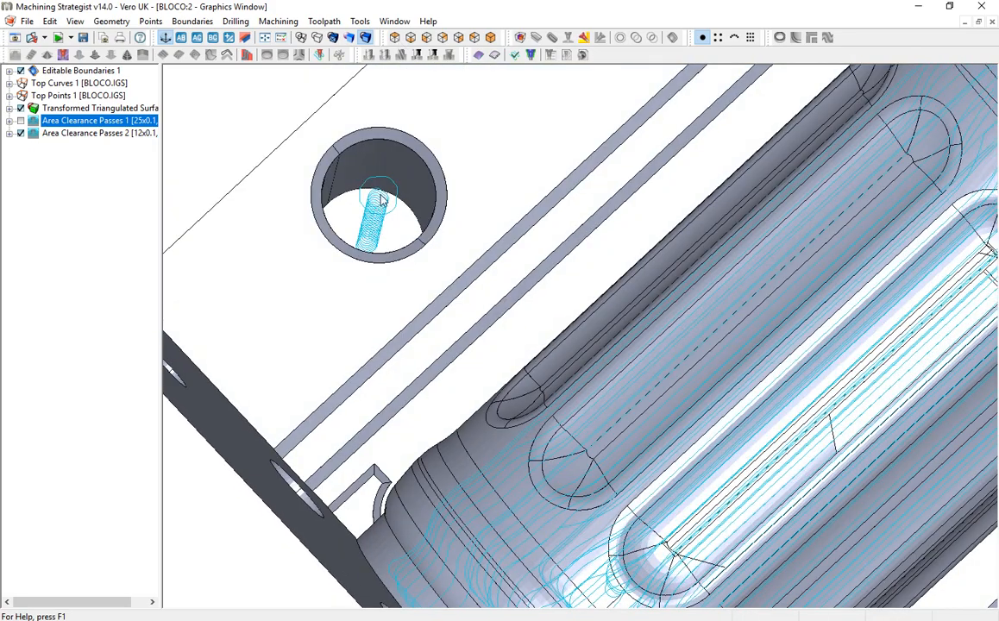
{"action": "scroll", "coordinate": [375, 206], "scroll_direction": "down", "scroll_amount": 8}
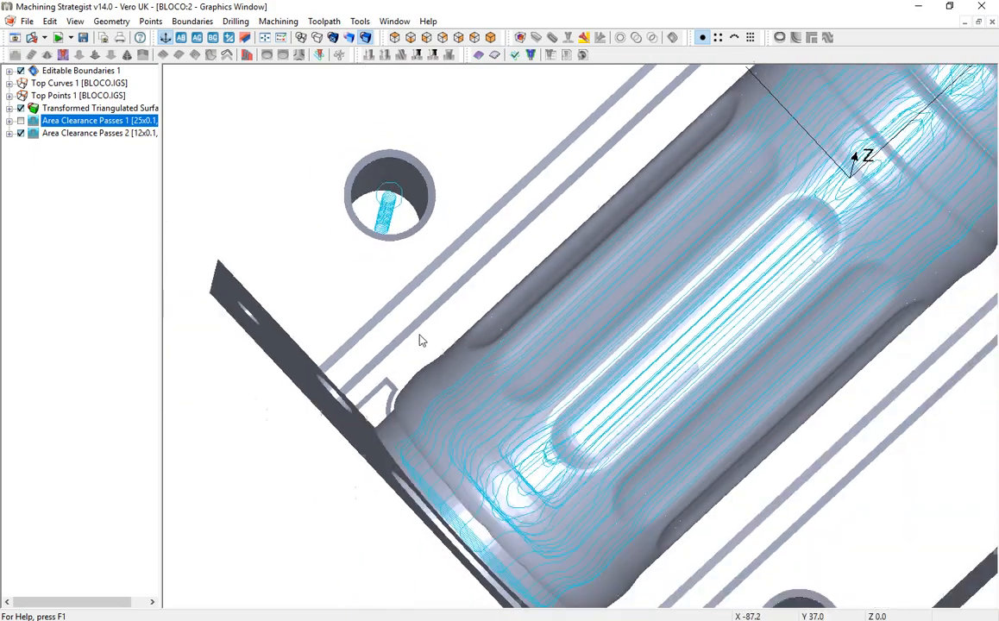
Select the 12 mm cutter passes and inspect them across the cavity and corner holes, ending in a top view.
{"action": "middle_click_drag", "start_coordinate": [541, 297], "coordinate": [721, 394]}
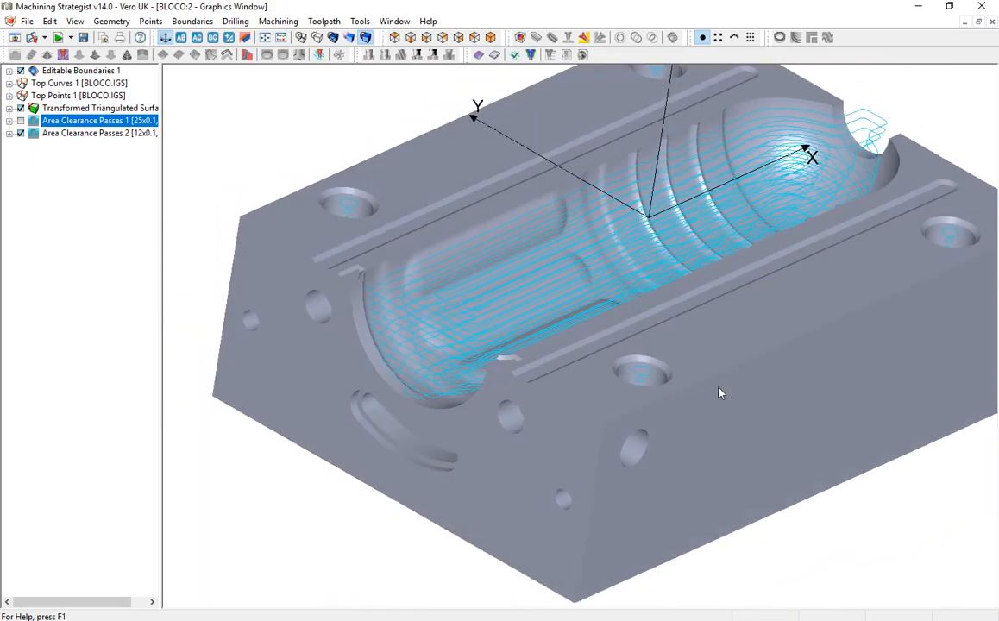
{"action": "left_click", "coordinate": [76, 132]}
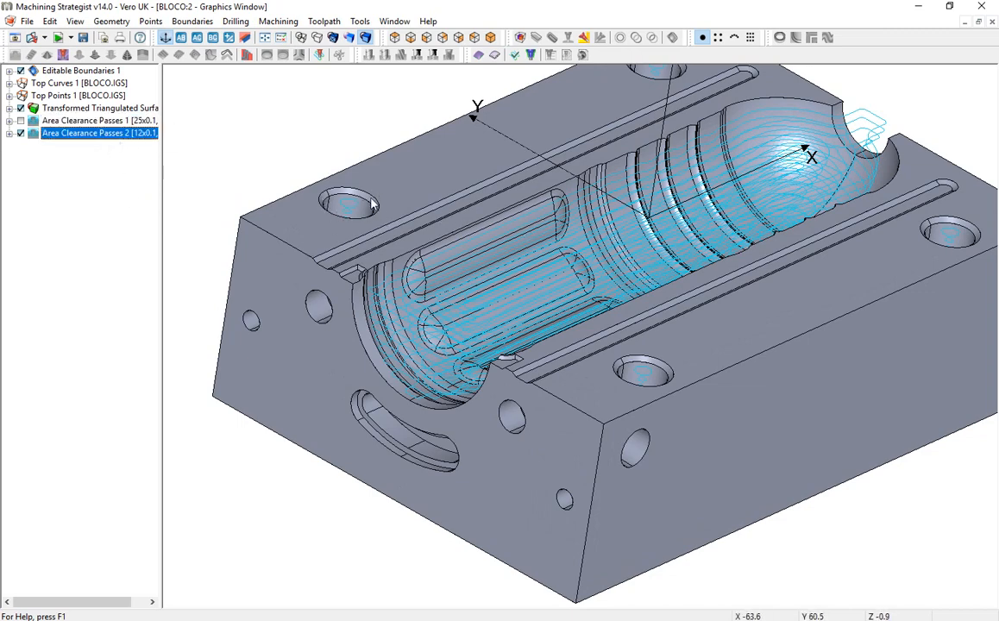
{"action": "middle_click_drag", "start_coordinate": [750, 399], "coordinate": [731, 405]}
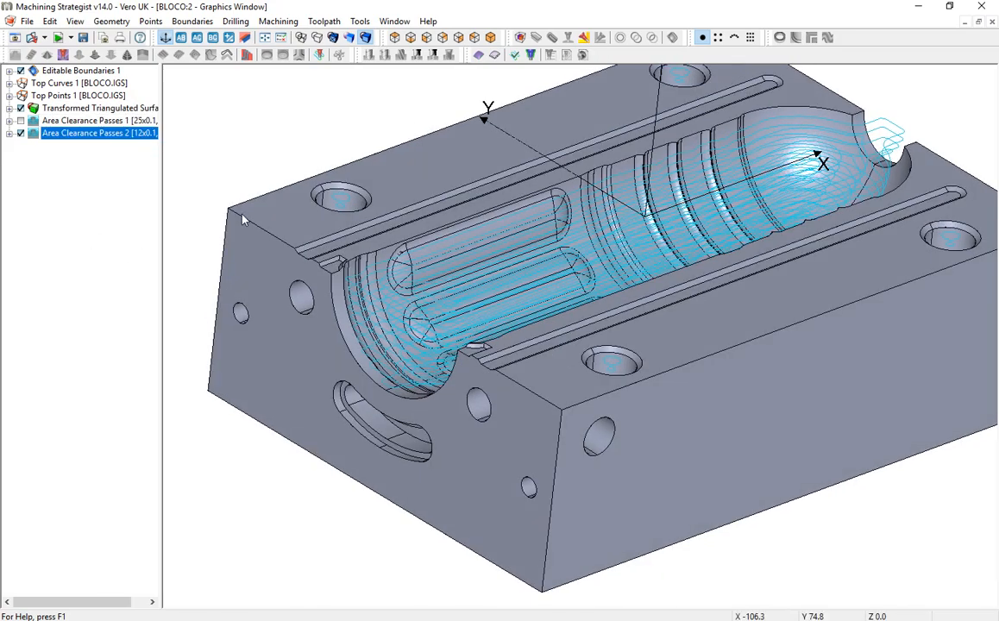
{"action": "middle_click_drag", "start_coordinate": [641, 330], "coordinate": [267, 204]}
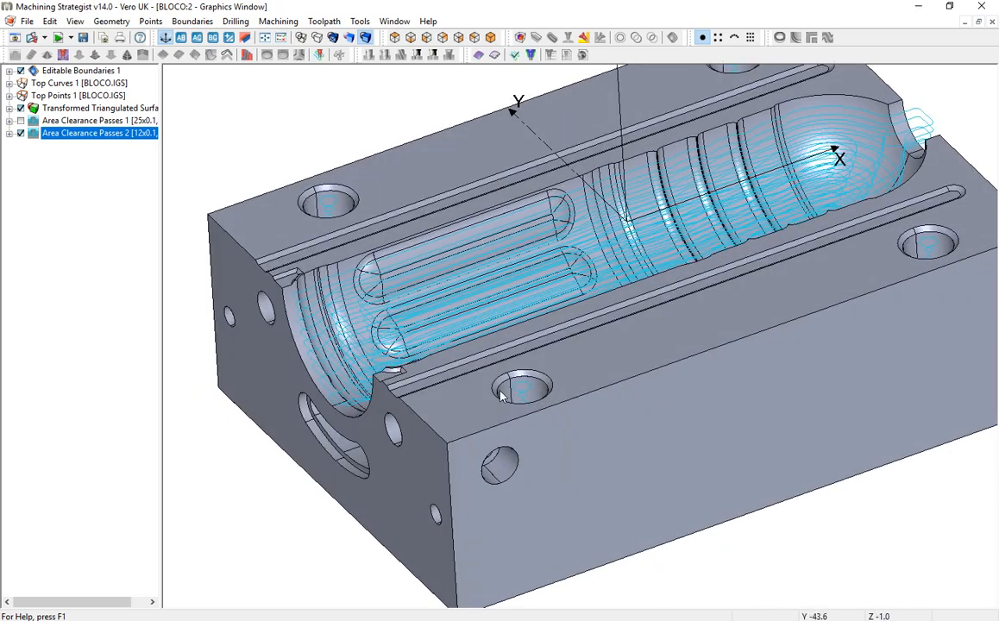
{"action": "middle_click_drag", "start_coordinate": [539, 369], "coordinate": [721, 408]}
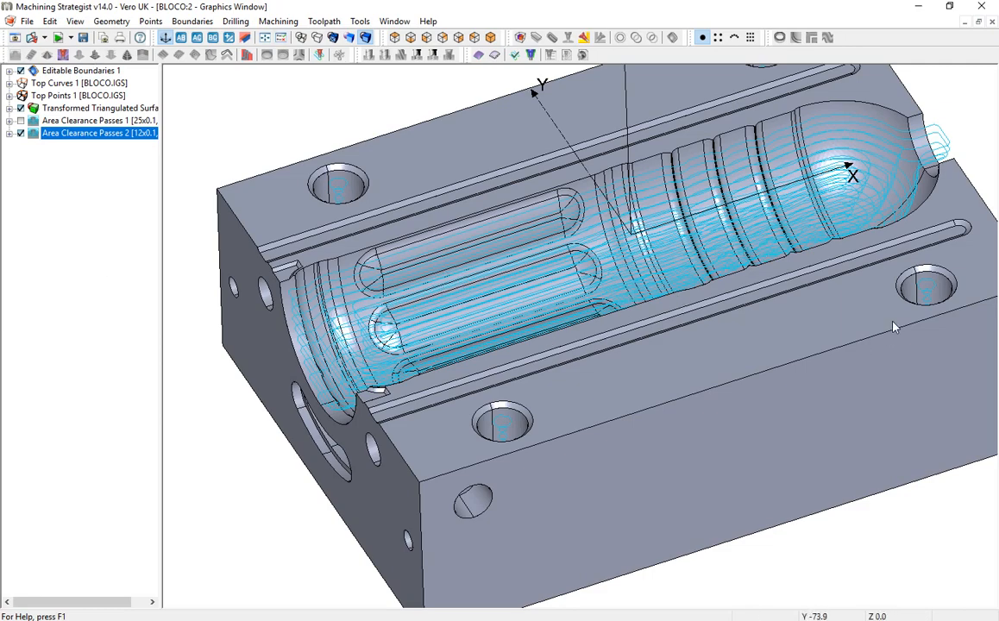
{"action": "key", "text": "i"}
{"action": "key", "text": "t"}
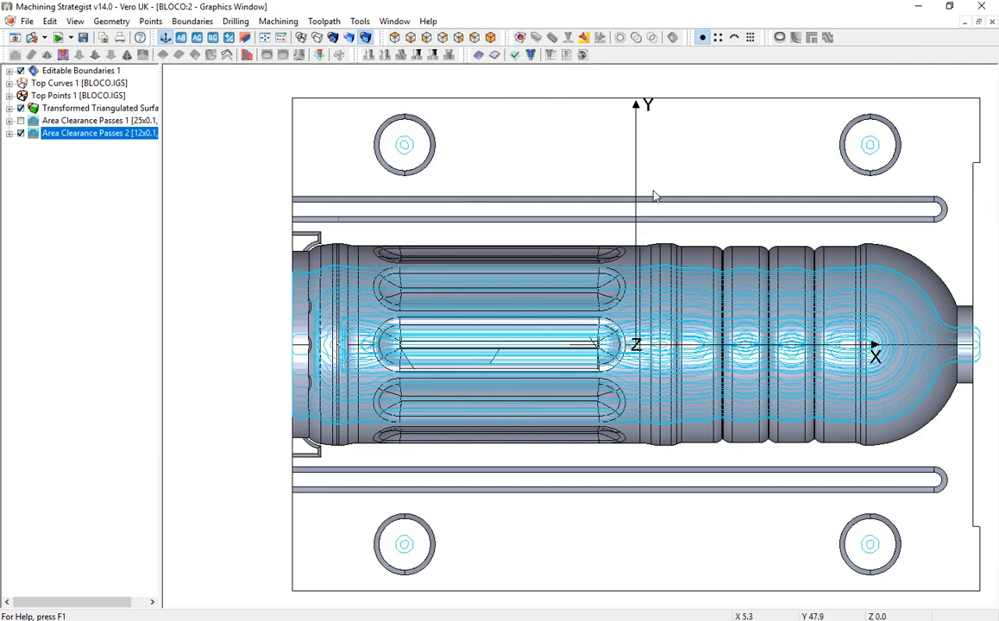
Delete the 12 mm cutter passes inside the four round corner holes of the block.
{"action": "scroll", "coordinate": [595, 284], "scroll_direction": "down", "scroll_amount": 3}
{"action": "scroll", "coordinate": [598, 305], "scroll_direction": "up", "scroll_amount": 1}
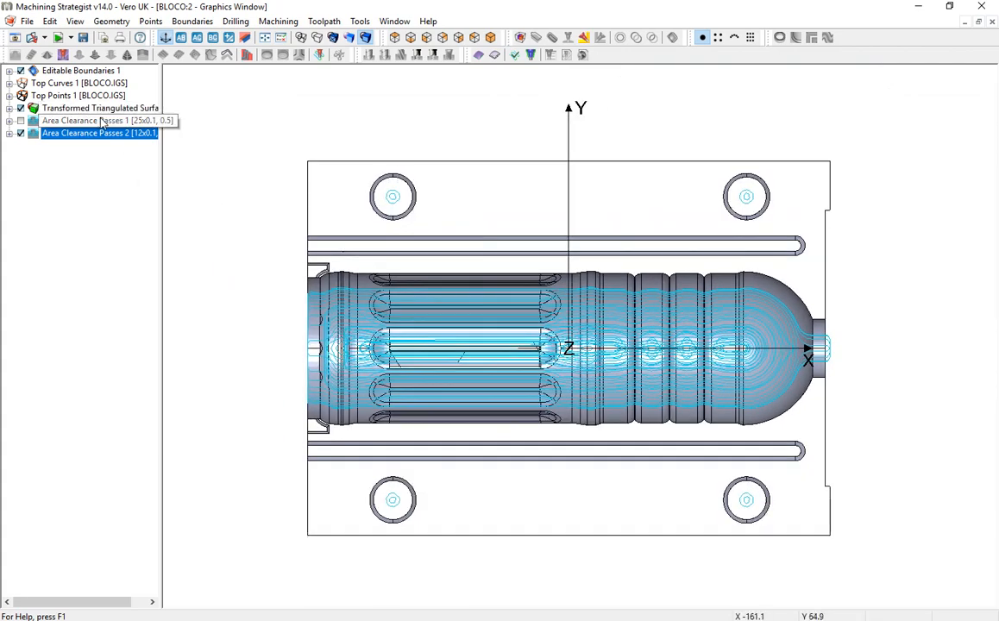
{"action": "left_click", "coordinate": [68, 133]}
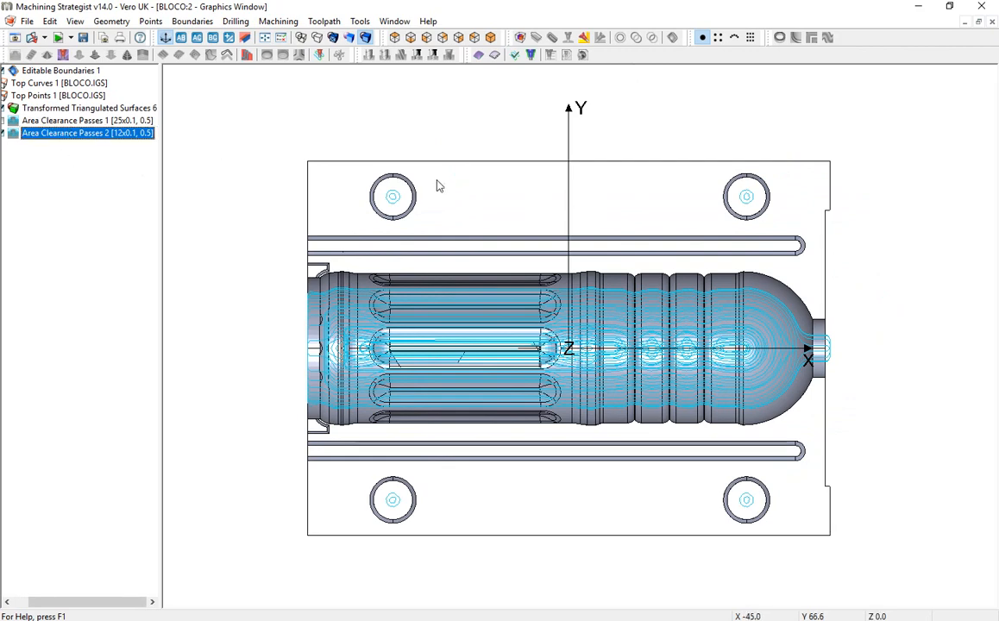
{"action": "left_click_drag", "start_coordinate": [338, 158], "coordinate": [787, 218]}
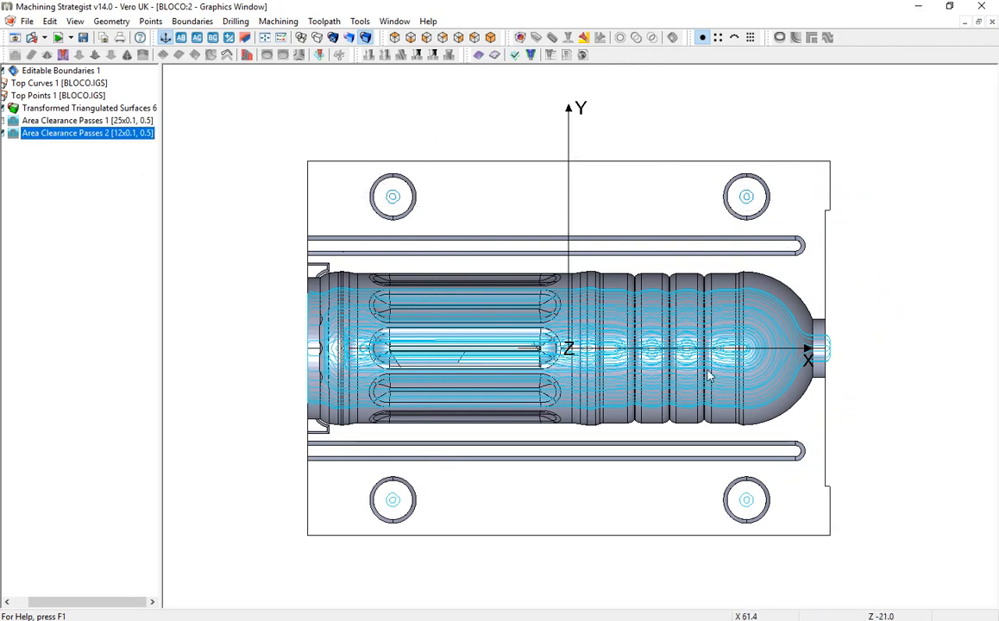
{"action": "left_click_drag", "start_coordinate": [329, 484], "coordinate": [834, 538]}
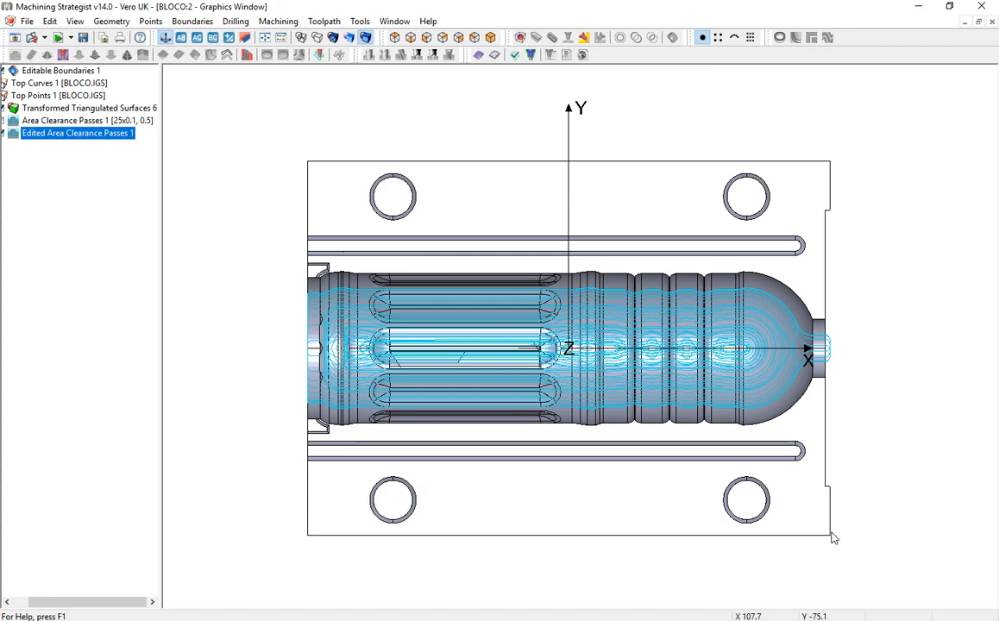
Remove the uppermost Z levels of the 12 mm cutter passes in the bottle cavity, working in the end view along X.
{"action": "key", "text": "y"}
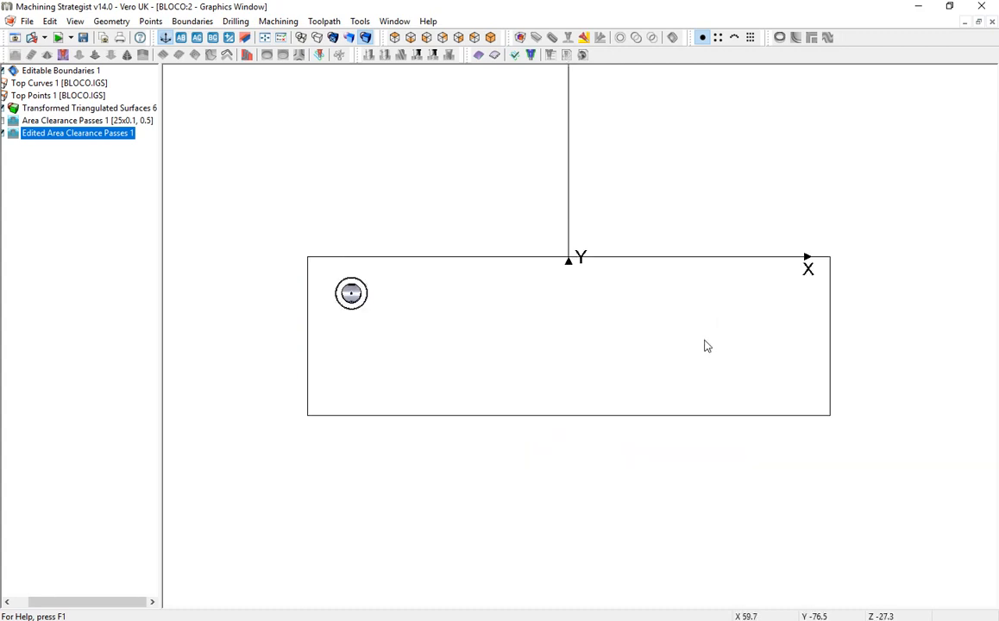
{"action": "key", "text": "x"}
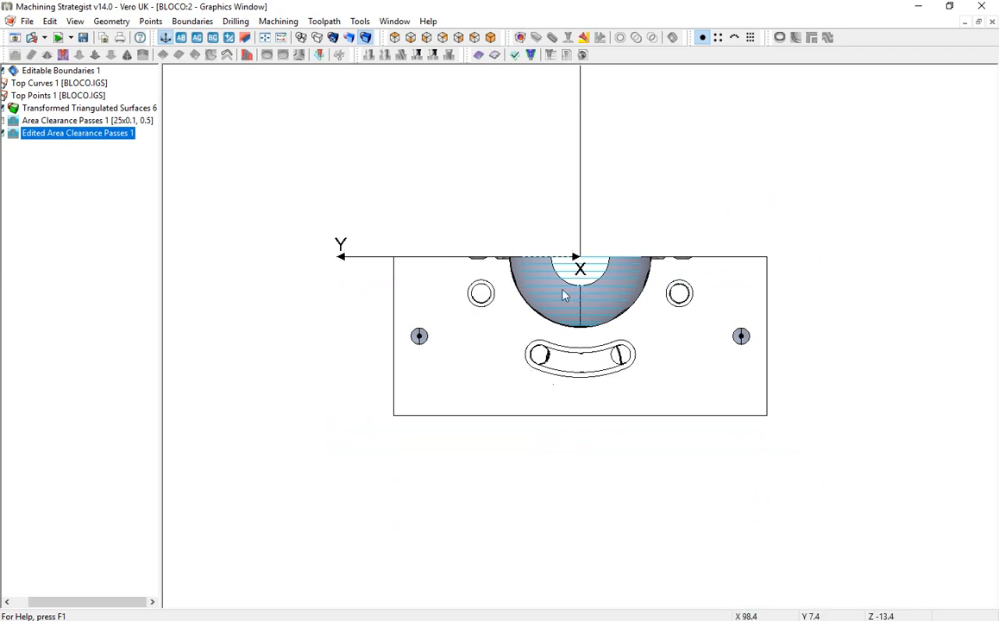
{"action": "scroll", "coordinate": [562, 296], "scroll_direction": "up", "scroll_amount": 5}
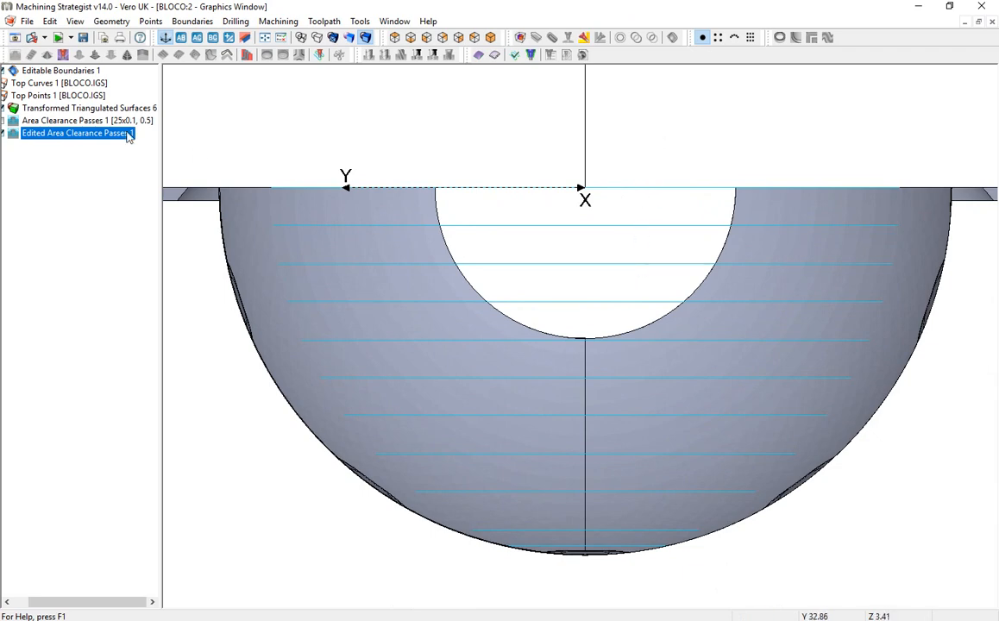
{"action": "left_click_drag", "start_coordinate": [104, 601], "coordinate": [35, 602]}
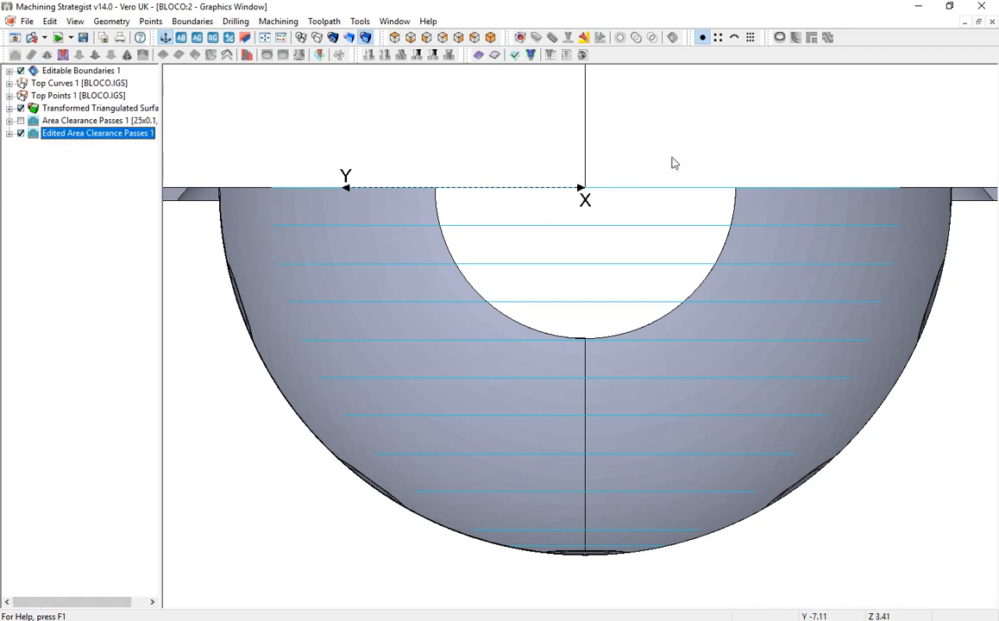
{"action": "left_click_drag", "start_coordinate": [682, 151], "coordinate": [614, 278]}
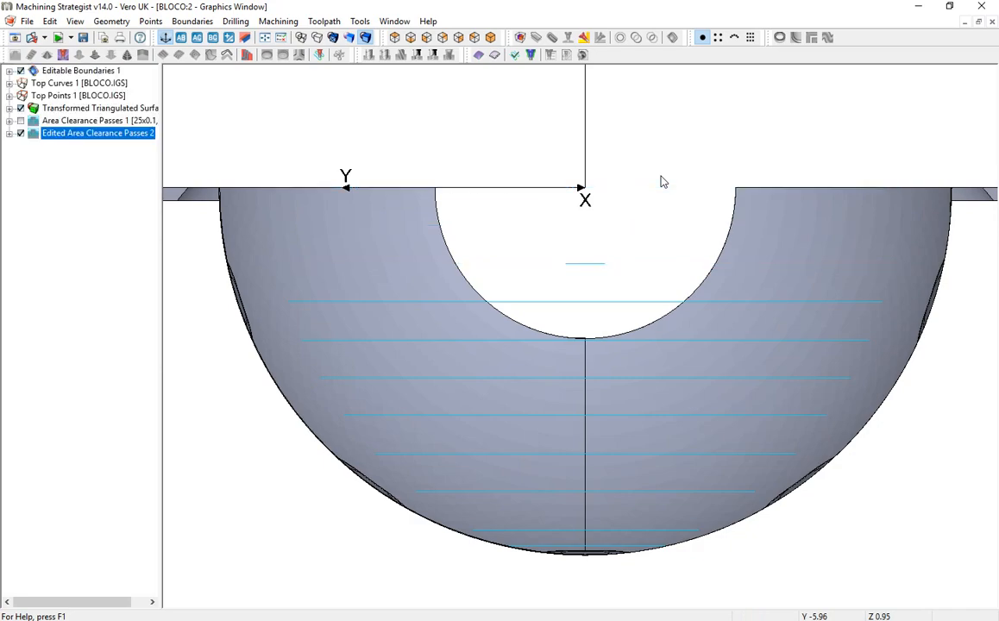
{"action": "left_click_drag", "start_coordinate": [634, 213], "coordinate": [556, 287]}
Delete the two nested 12 mm cutter pass loops just below the neck opening of the cavity.
{"action": "middle_click_drag", "start_coordinate": [591, 257], "coordinate": [693, 346]}
{"action": "scroll", "coordinate": [631, 261], "scroll_direction": "down", "scroll_amount": 3}
{"action": "scroll", "coordinate": [673, 113], "scroll_direction": "up", "scroll_amount": 2}
{"action": "middle_click_drag", "start_coordinate": [676, 118], "coordinate": [629, 308]}
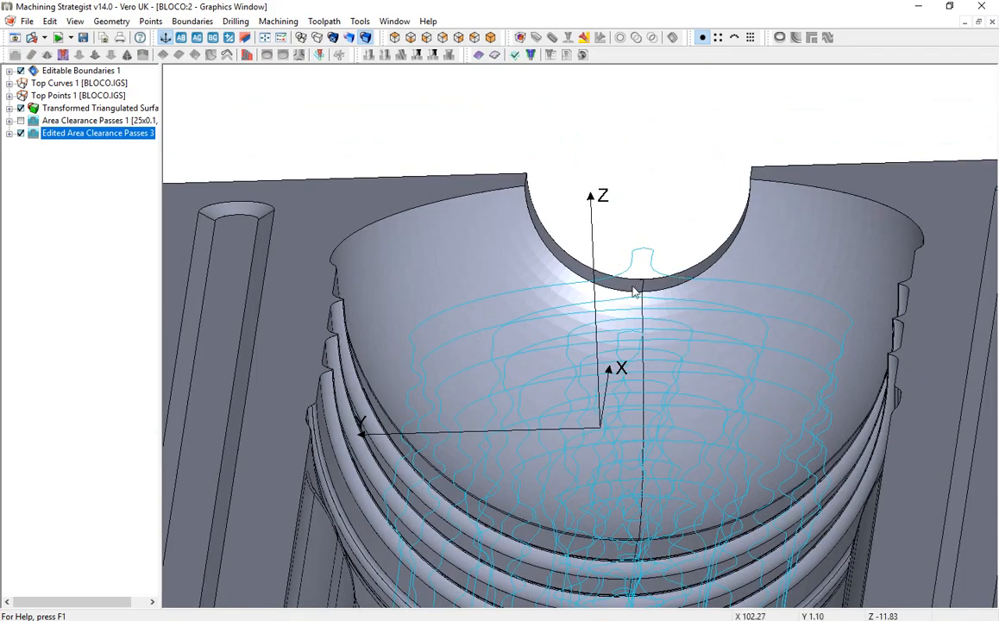
{"action": "scroll", "coordinate": [634, 292], "scroll_direction": "up", "scroll_amount": 5}
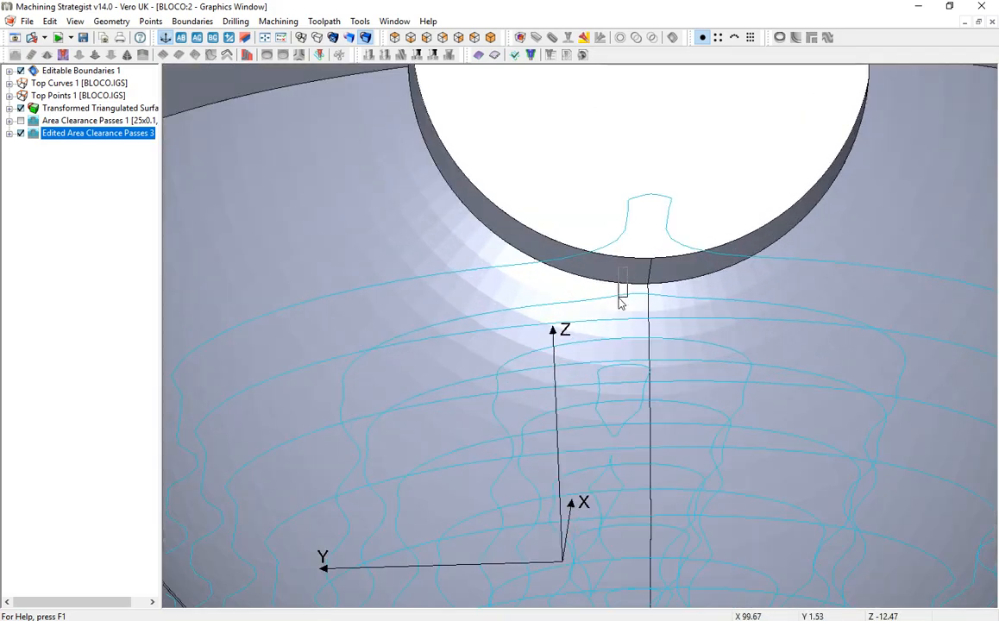
{"action": "left_click_drag", "start_coordinate": [618, 299], "coordinate": [631, 345]}
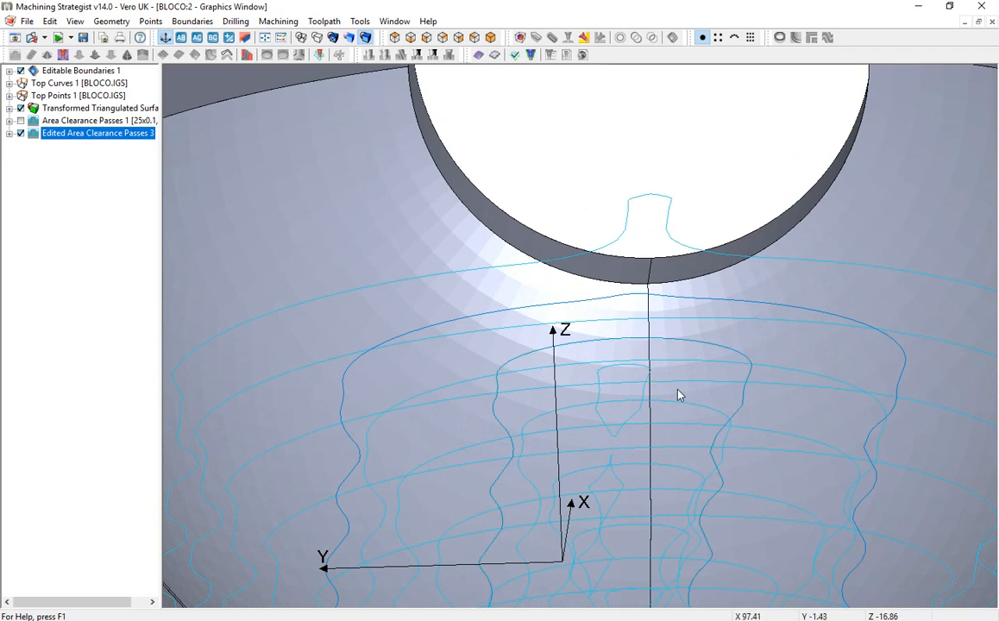
{"action": "key", "text": "Delete"}
{"action": "scroll", "coordinate": [673, 390], "scroll_direction": "down", "scroll_amount": 3}
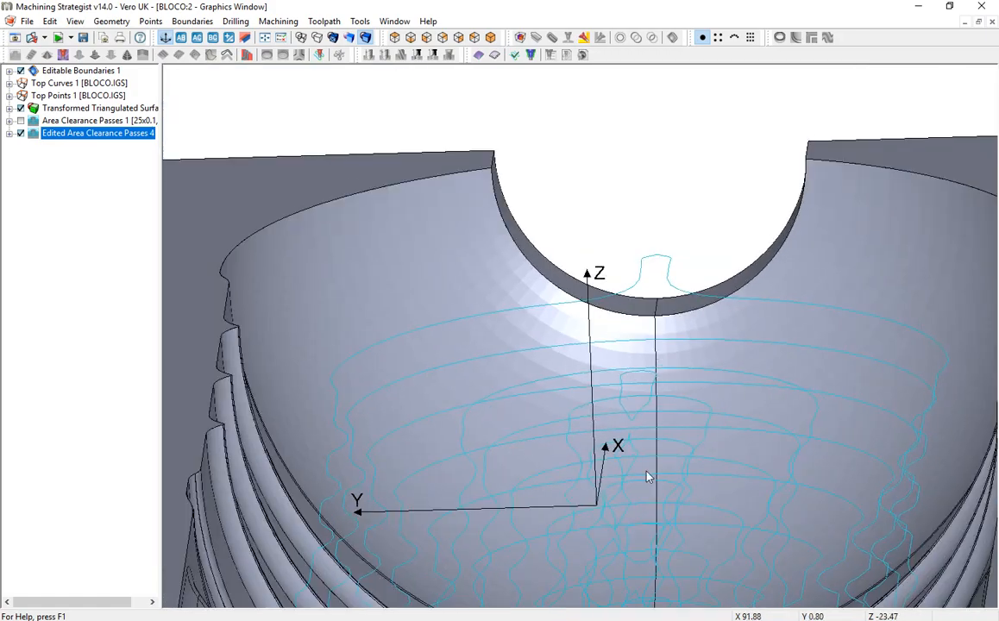
Delete the whole set of edited 12 mm cutter passes and show the 25 mm cutter passes again.
{"action": "middle_click_drag", "start_coordinate": [648, 476], "coordinate": [581, 440]}
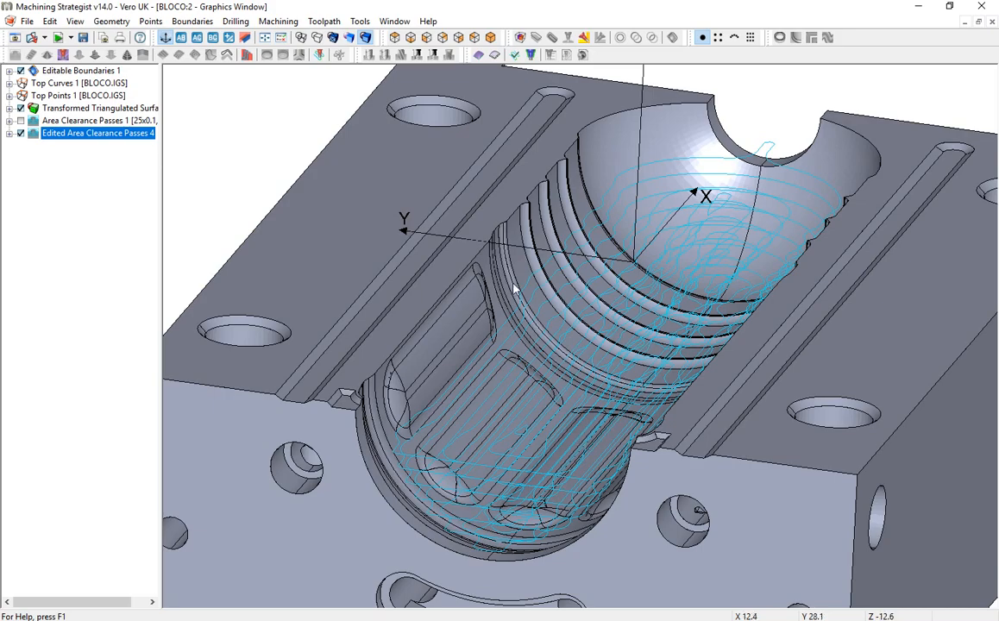
{"action": "scroll", "coordinate": [705, 319], "scroll_direction": "down", "scroll_amount": 5}
{"action": "scroll", "coordinate": [735, 249], "scroll_direction": "up", "scroll_amount": 5}
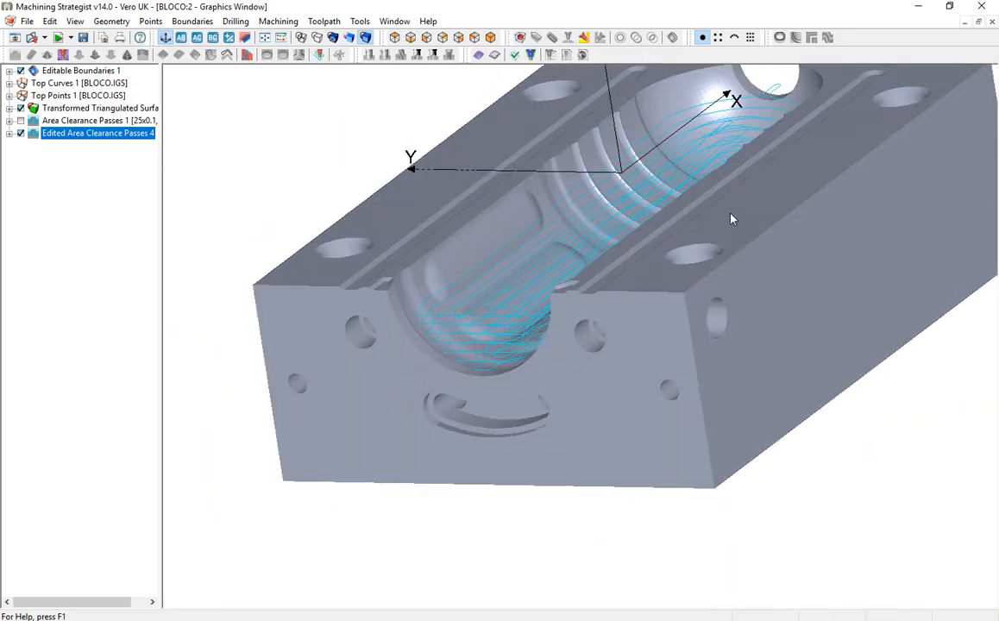
{"action": "middle_click_drag", "start_coordinate": [731, 218], "coordinate": [584, 327]}
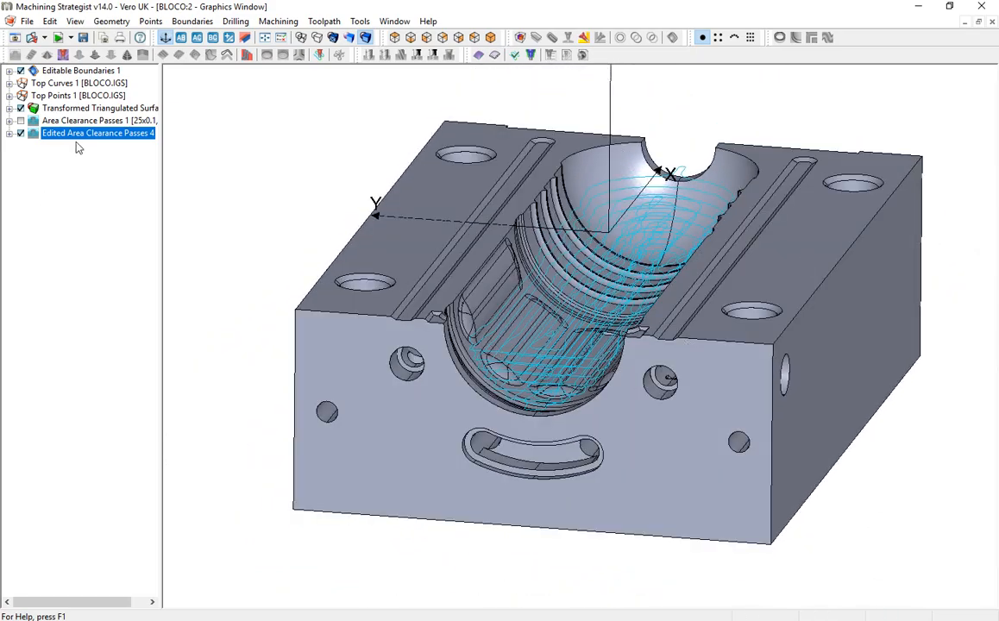
{"action": "key", "text": "Delete"}
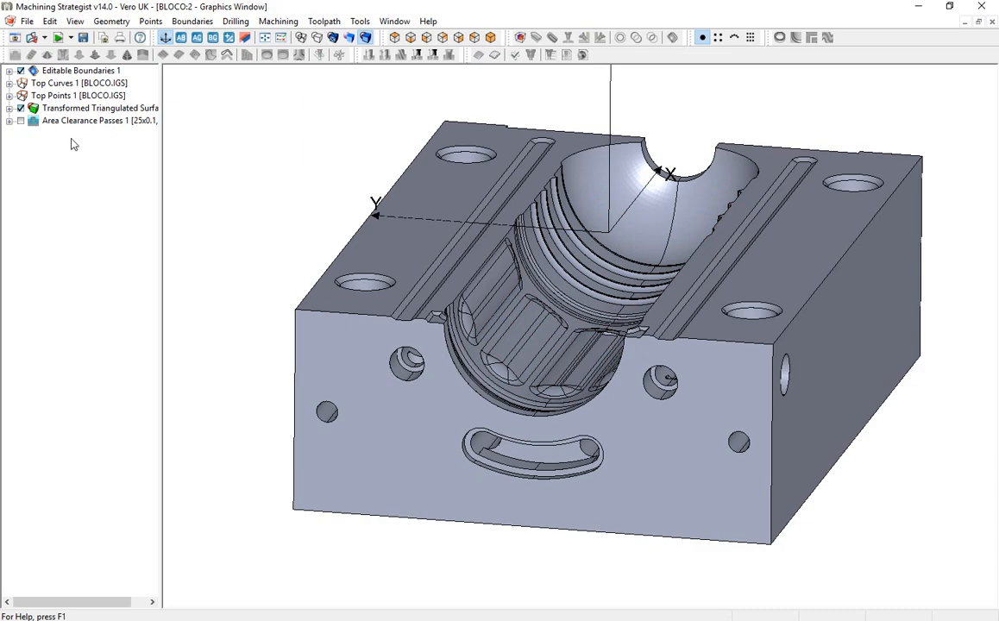
{"action": "left_click", "coordinate": [21, 121]}
{"action": "middle_click_drag", "start_coordinate": [671, 359], "coordinate": [802, 246]}
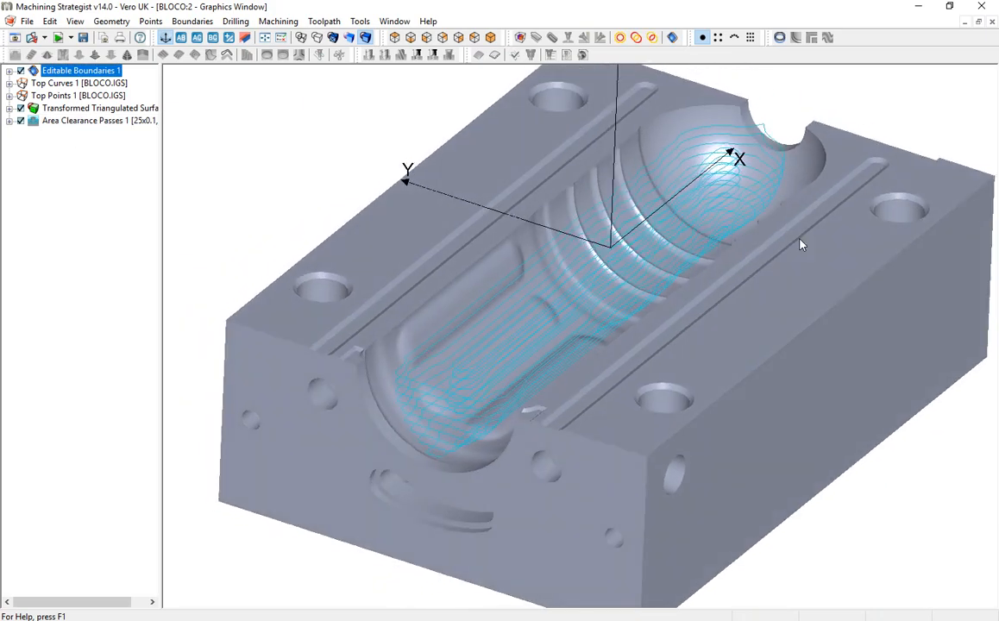
Start linking the 25 mm cutter passes into an area clearance toolpath and set the safe Z to 30.
{"action": "right_click", "coordinate": [93, 122]}
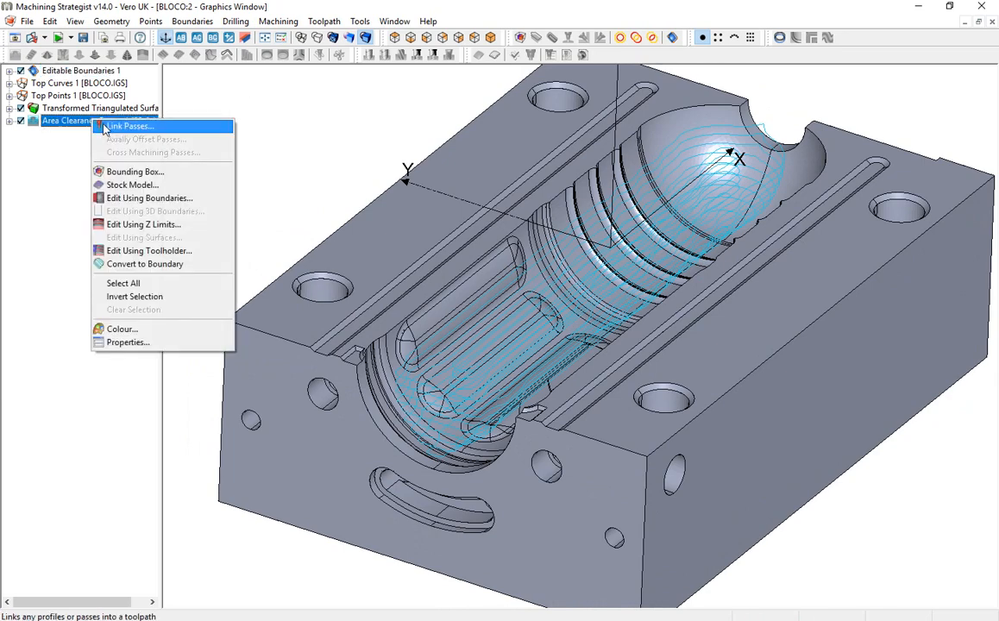
{"action": "left_click", "coordinate": [157, 134]}
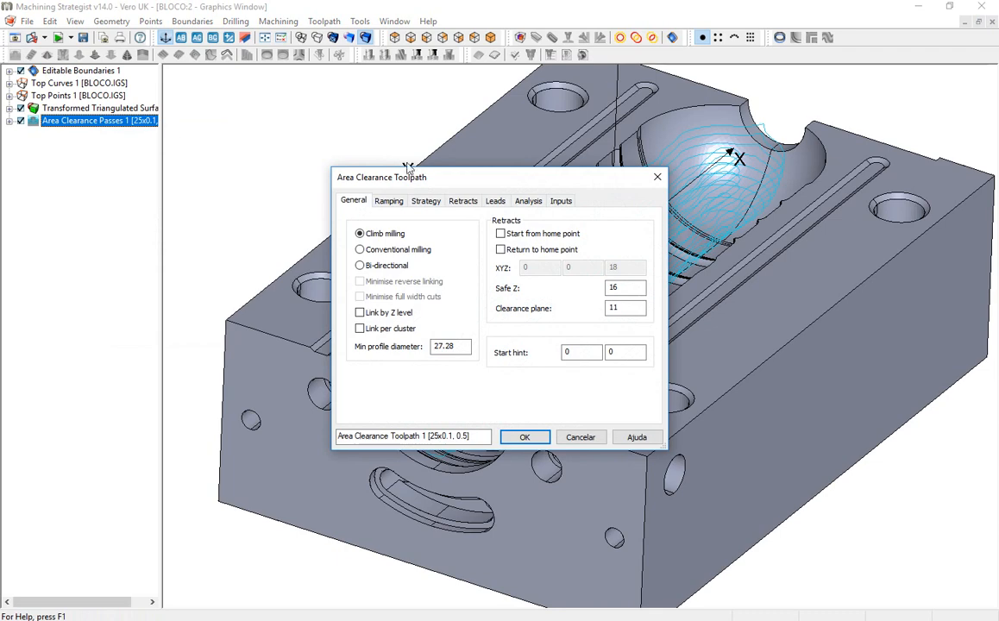
{"action": "left_click_drag", "start_coordinate": [430, 183], "coordinate": [332, 130]}
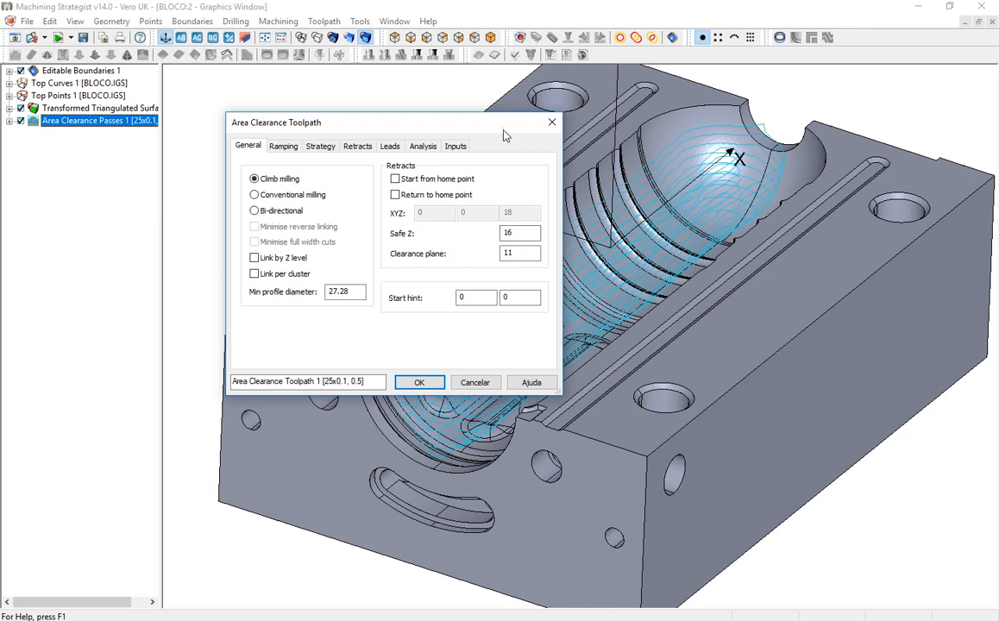
{"action": "left_click_drag", "start_coordinate": [504, 126], "coordinate": [350, 140]}
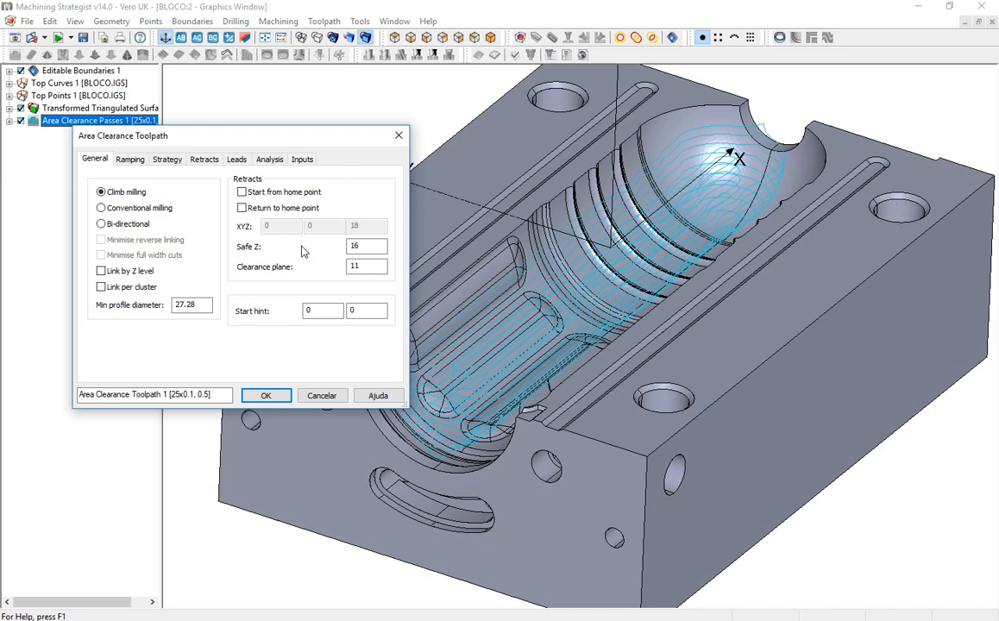
{"action": "double_click", "coordinate": [370, 246]}
{"action": "type", "text": "30"}
{"action": "left_click", "coordinate": [359, 267]}
Set the helix ramping diameter to 10 and the stay on surface distance to 80 for the toolpath.
{"action": "left_click", "coordinate": [129, 160]}
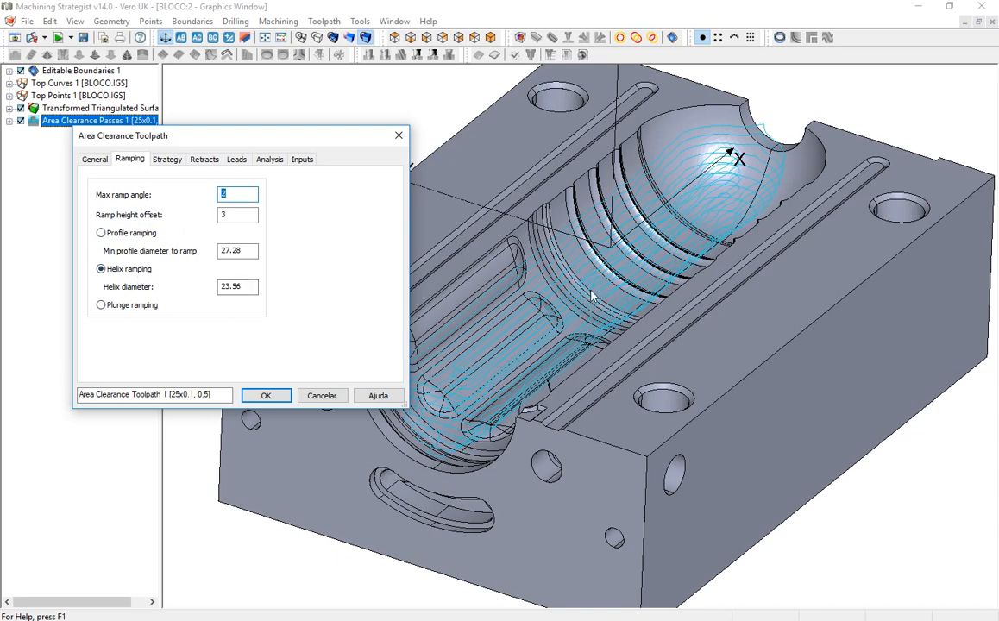
{"action": "double_click", "coordinate": [247, 288]}
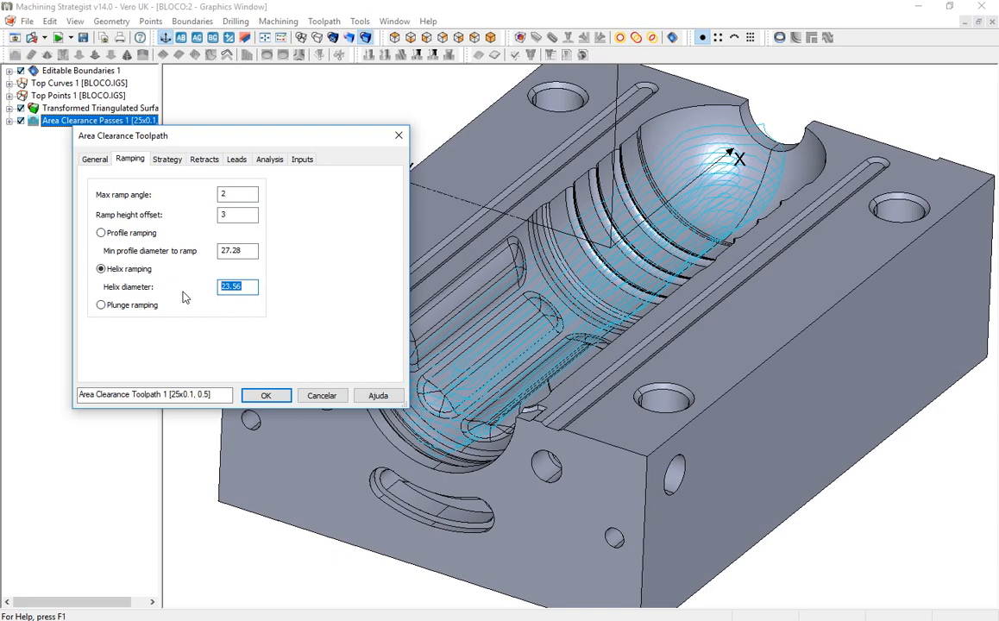
{"action": "type", "text": "10."}
{"action": "left_click", "coordinate": [167, 159]}
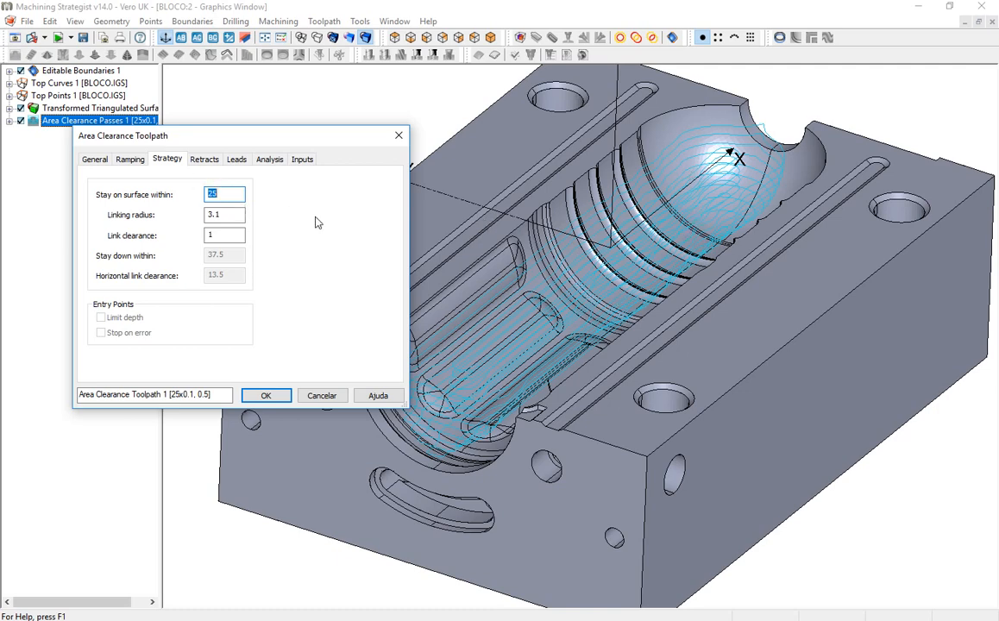
{"action": "type", "text": "80"}
{"action": "left_click", "coordinate": [231, 240]}
{"action": "left_click", "coordinate": [230, 195]}
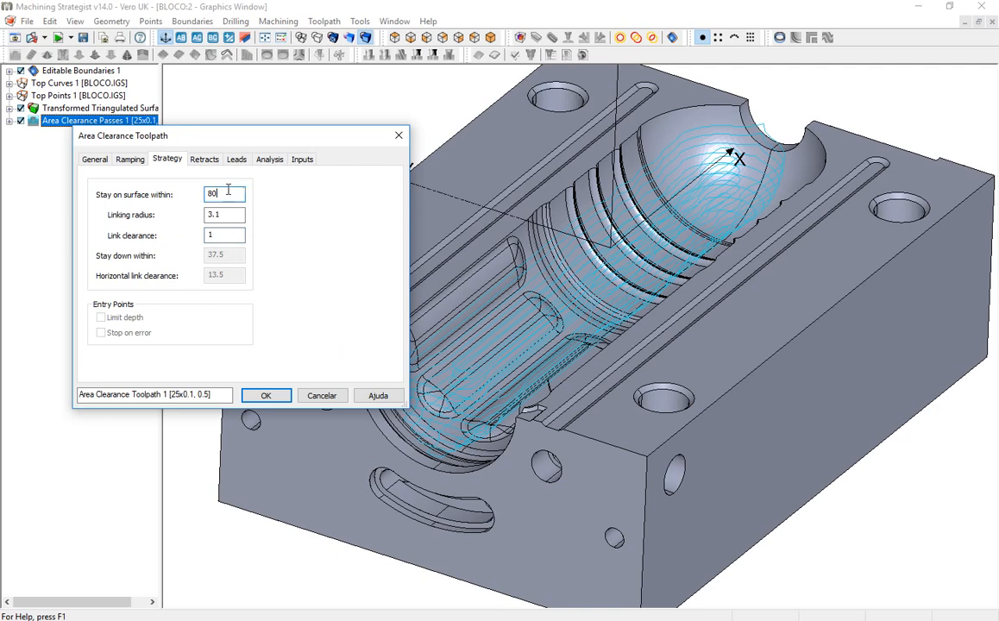
Choose the minimal vertical retract style and calculate the area clearance toolpath.
{"action": "left_click", "coordinate": [206, 162]}
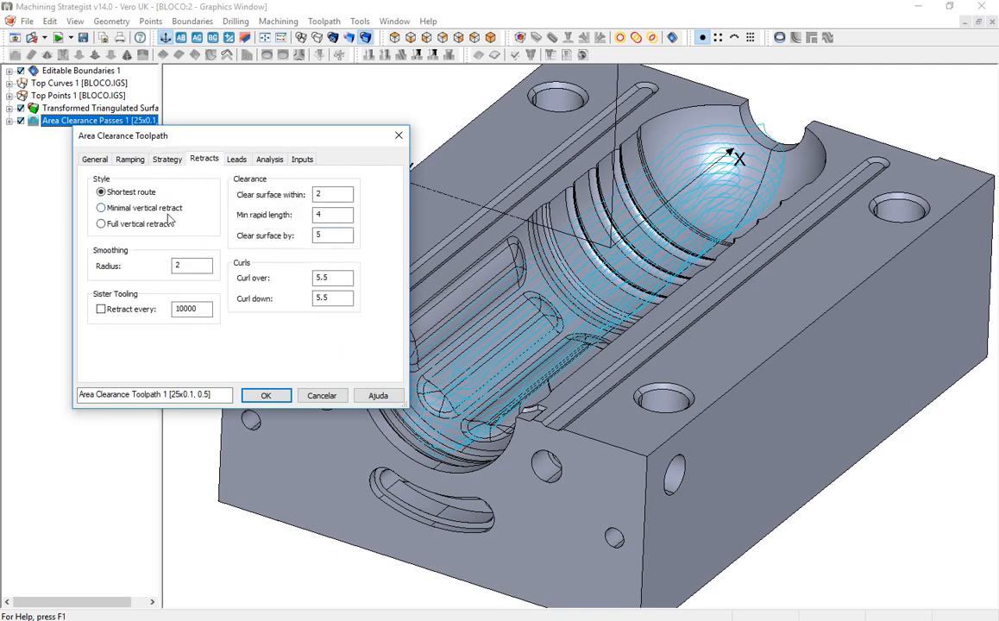
{"action": "left_click", "coordinate": [142, 209]}
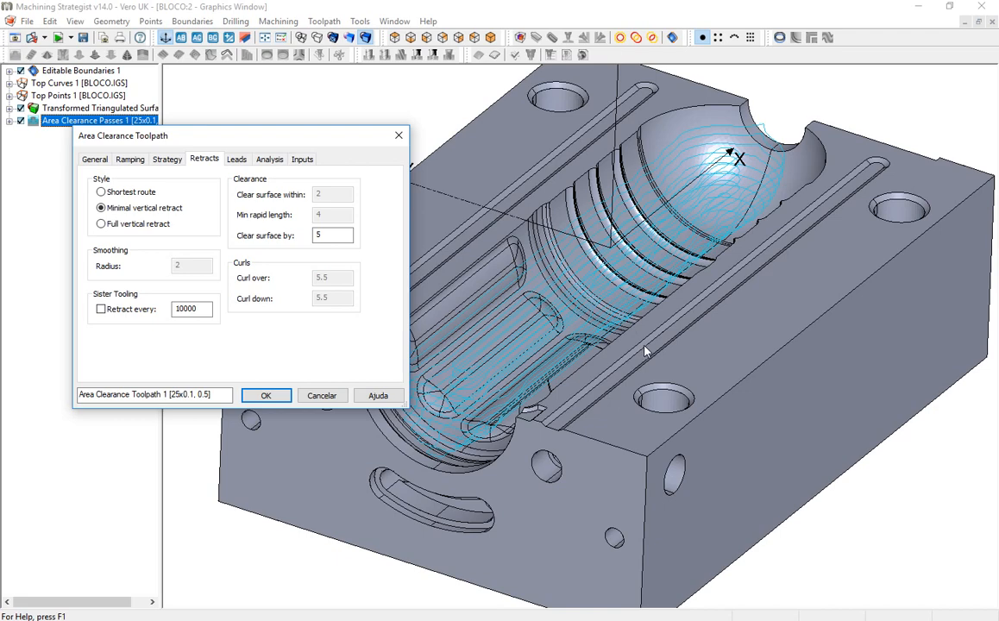
{"action": "left_click", "coordinate": [265, 395]}
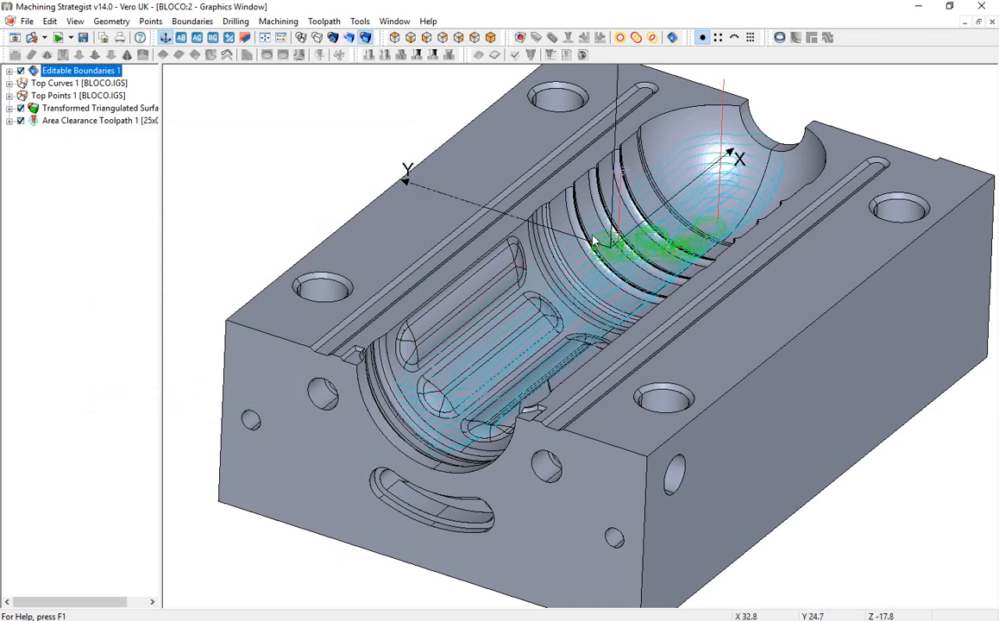
Examine the helical ramp entries and retract moves of the 25 mm cutter toolpath in the bottle cavity.
{"action": "middle_click_drag", "start_coordinate": [633, 264], "coordinate": [630, 322]}
{"action": "scroll", "coordinate": [617, 293], "scroll_direction": "up", "scroll_amount": 10}
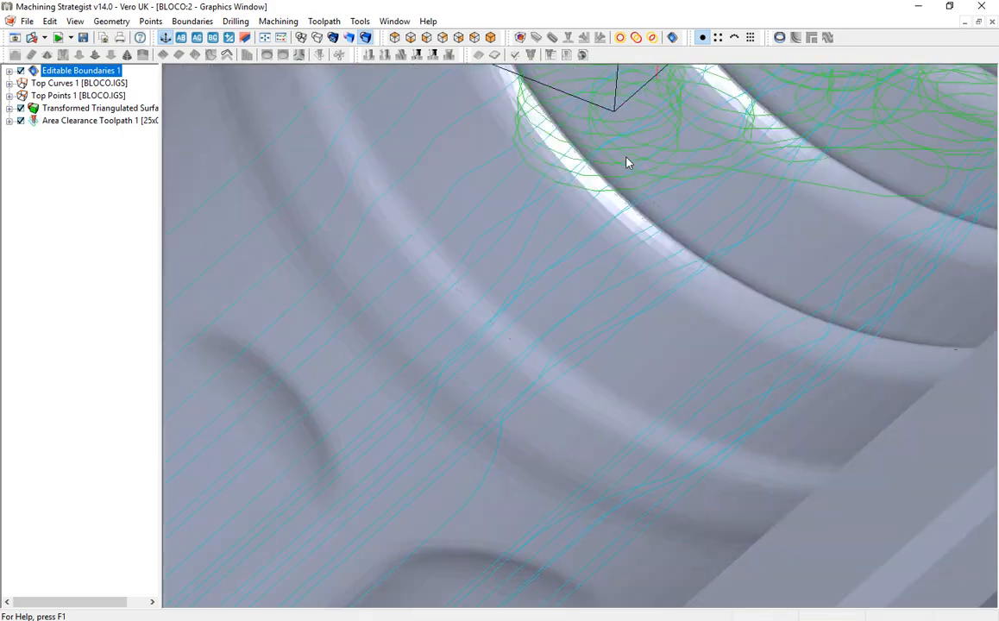
{"action": "middle_click_drag", "start_coordinate": [627, 158], "coordinate": [588, 384]}
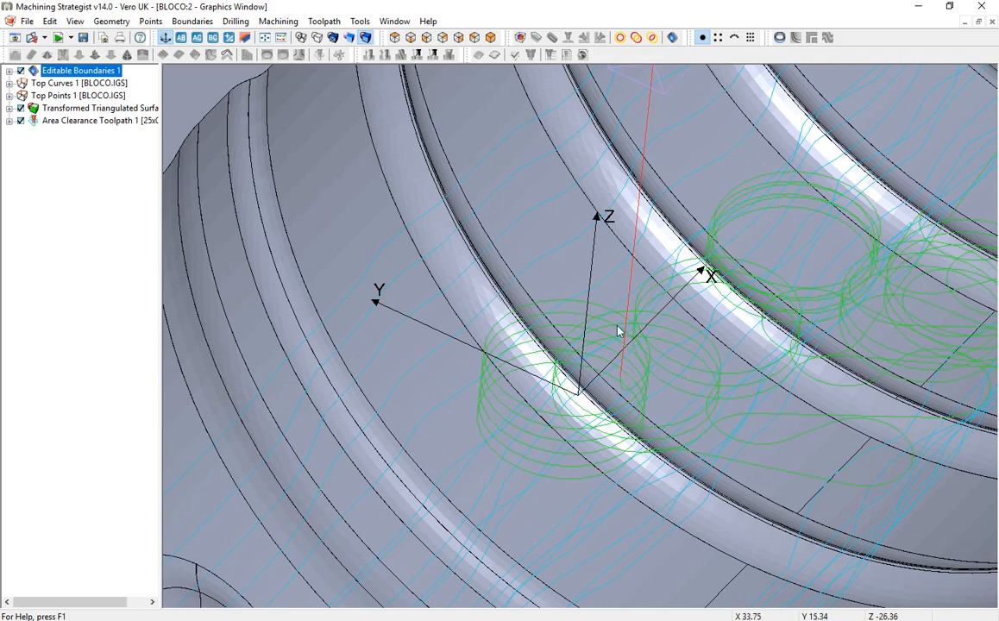
{"action": "scroll", "coordinate": [697, 263], "scroll_direction": "down", "scroll_amount": 10}
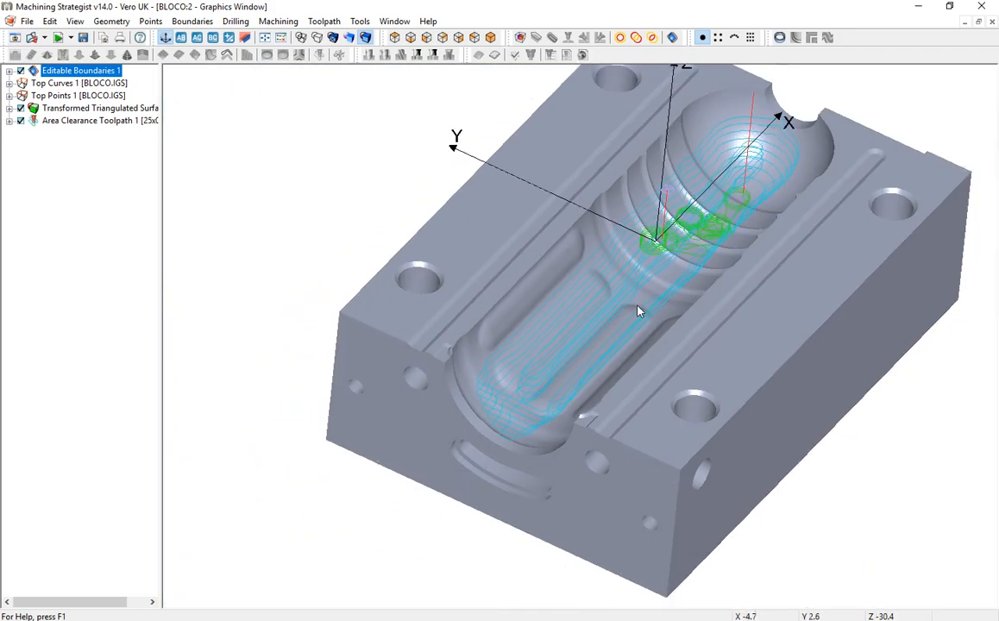
{"action": "middle_click_drag", "start_coordinate": [640, 313], "coordinate": [678, 267]}
{"action": "scroll", "coordinate": [637, 185], "scroll_direction": "up", "scroll_amount": 5}
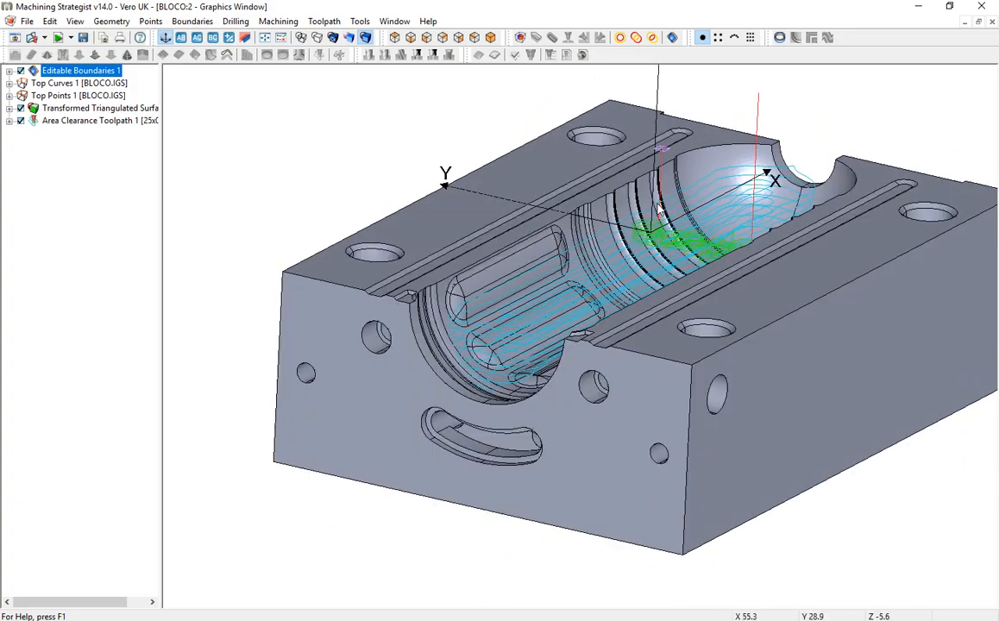
{"action": "scroll", "coordinate": [681, 205], "scroll_direction": "up", "scroll_amount": 5}
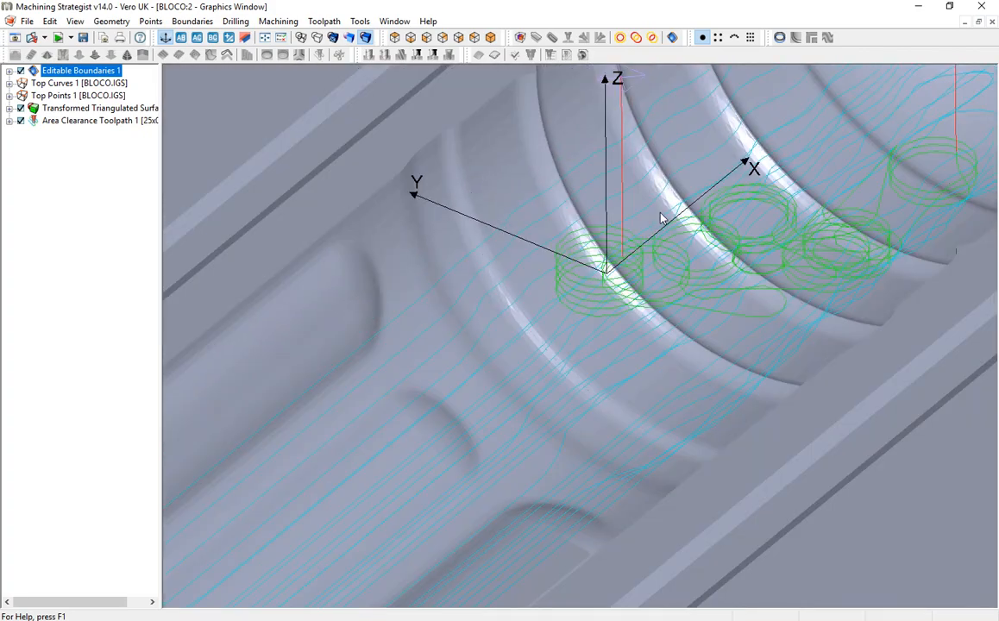
{"action": "middle_click_drag", "start_coordinate": [660, 213], "coordinate": [680, 207]}
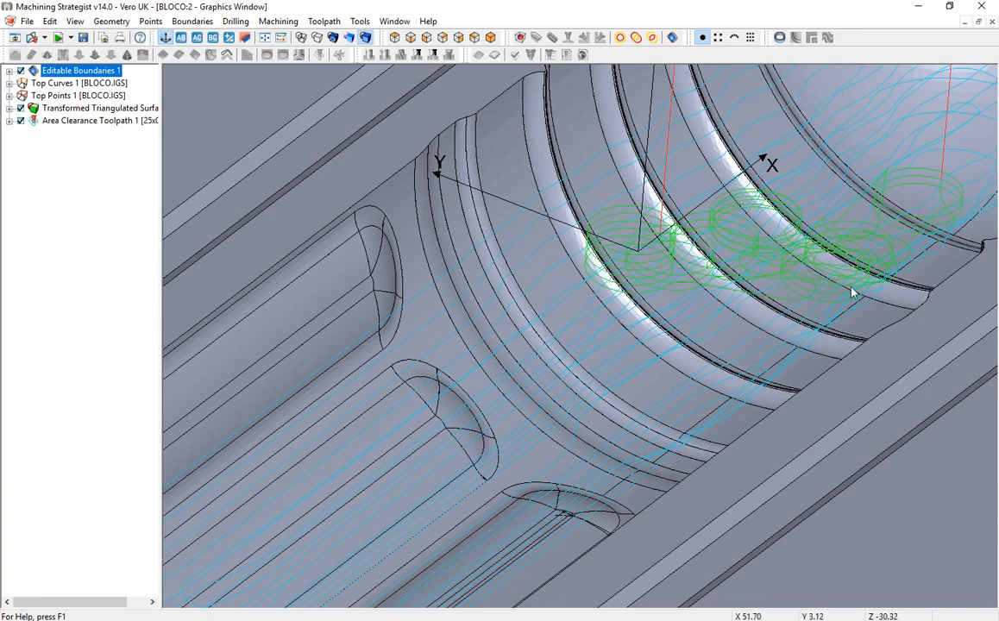
Open the cutting parameters of the area clearance toolpath and set the spindle speed to 1600.
{"action": "scroll", "coordinate": [686, 266], "scroll_direction": "up", "scroll_amount": 2}
{"action": "scroll", "coordinate": [722, 135], "scroll_direction": "down", "scroll_amount": 7}
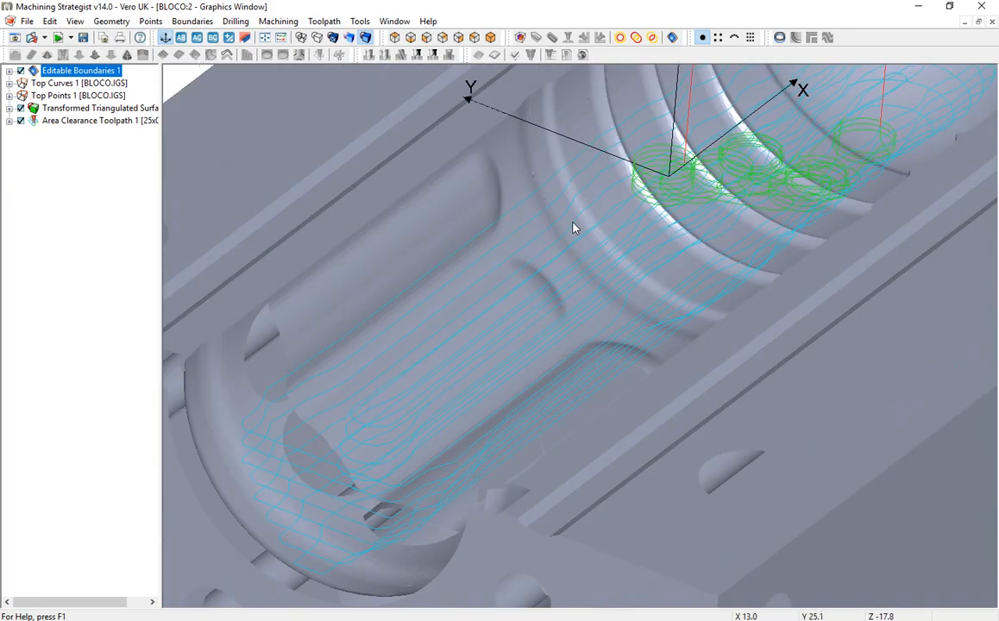
{"action": "middle_click_drag", "start_coordinate": [580, 411], "coordinate": [526, 362]}
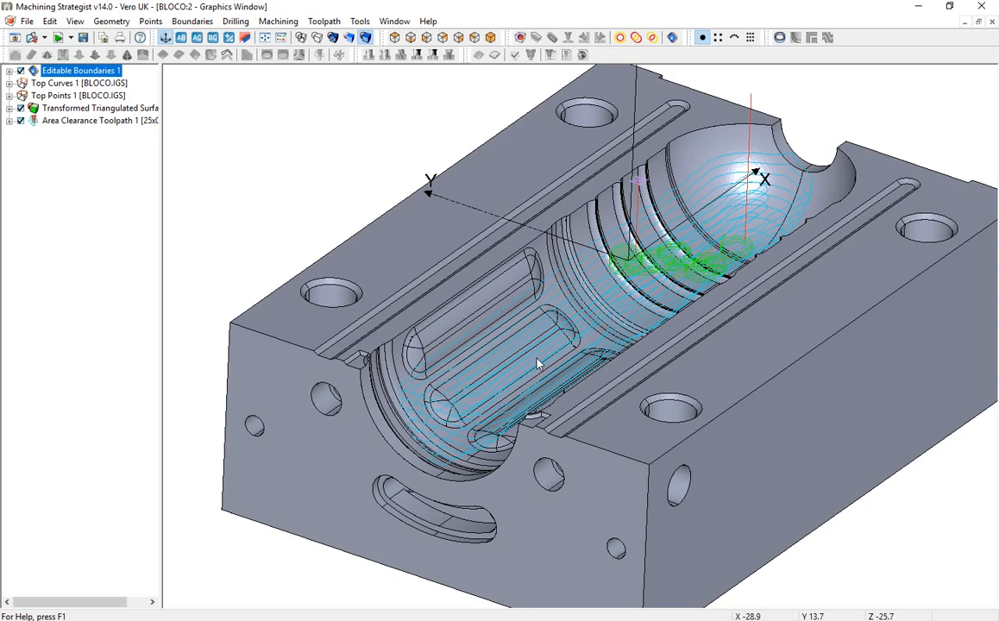
{"action": "middle_click_drag", "start_coordinate": [643, 269], "coordinate": [636, 282]}
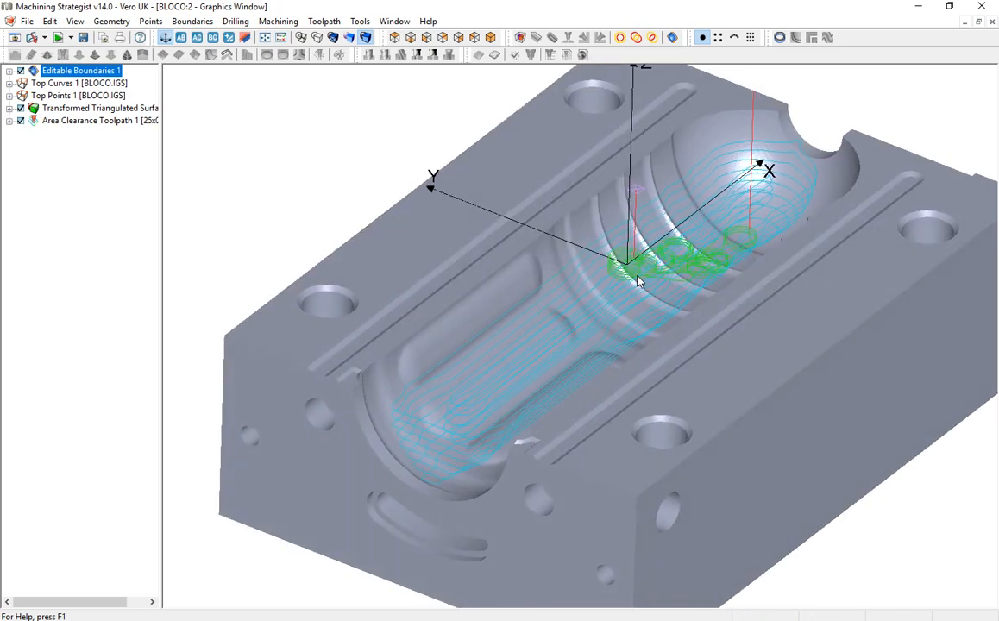
{"action": "scroll", "coordinate": [653, 257], "scroll_direction": "down", "scroll_amount": 5}
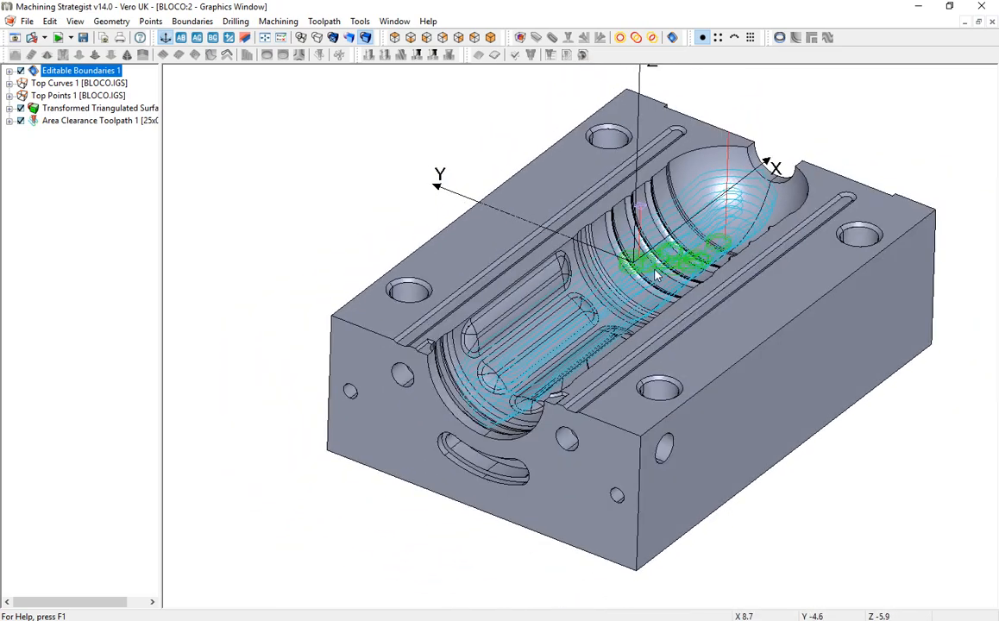
{"action": "middle_click_drag", "start_coordinate": [604, 286], "coordinate": [616, 269]}
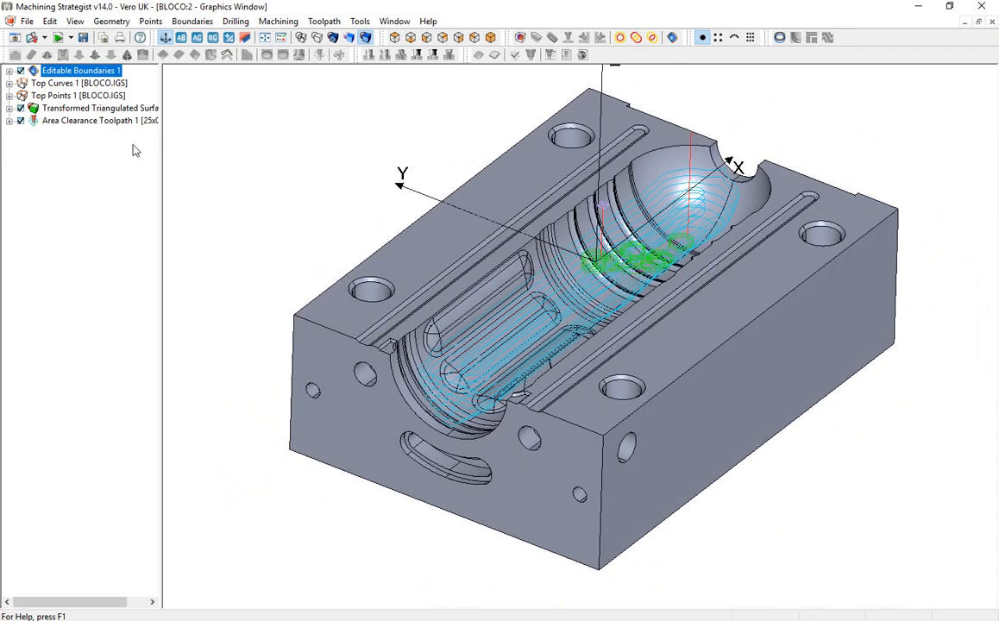
{"action": "right_click", "coordinate": [88, 123]}
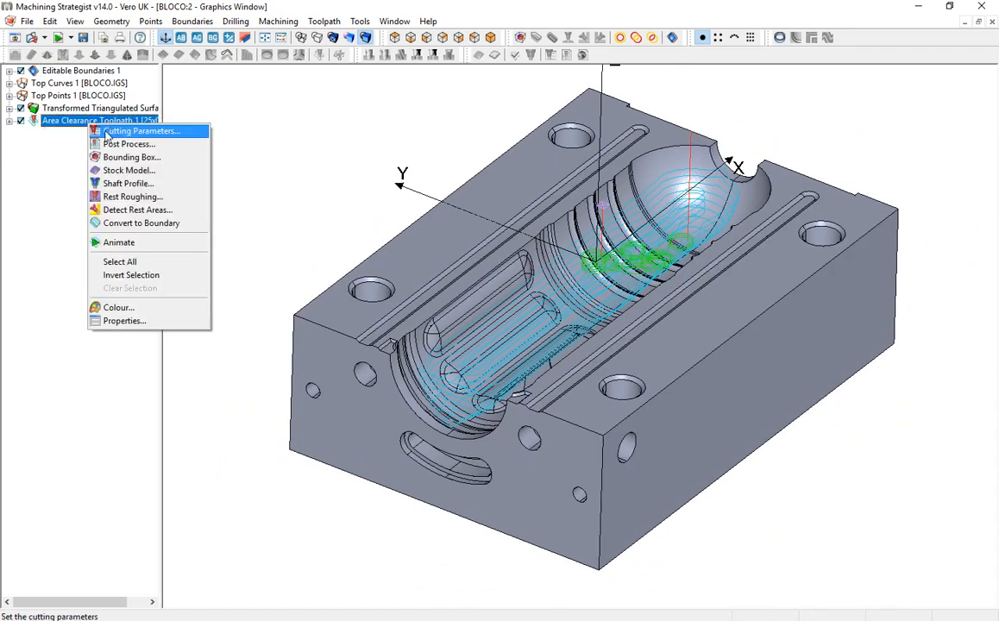
{"action": "right_click", "coordinate": [69, 122]}
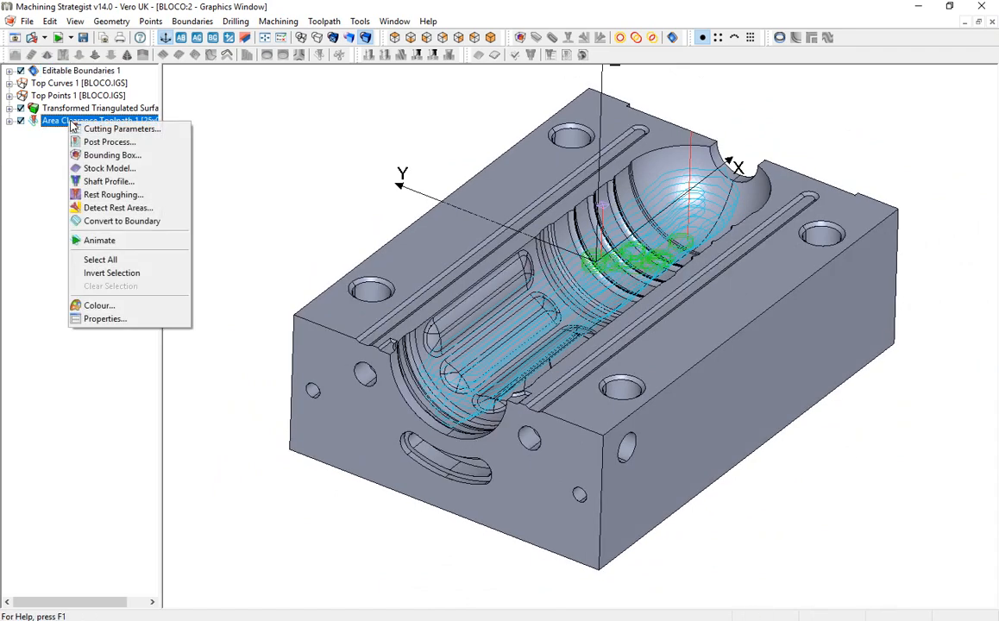
{"action": "left_click", "coordinate": [110, 132]}
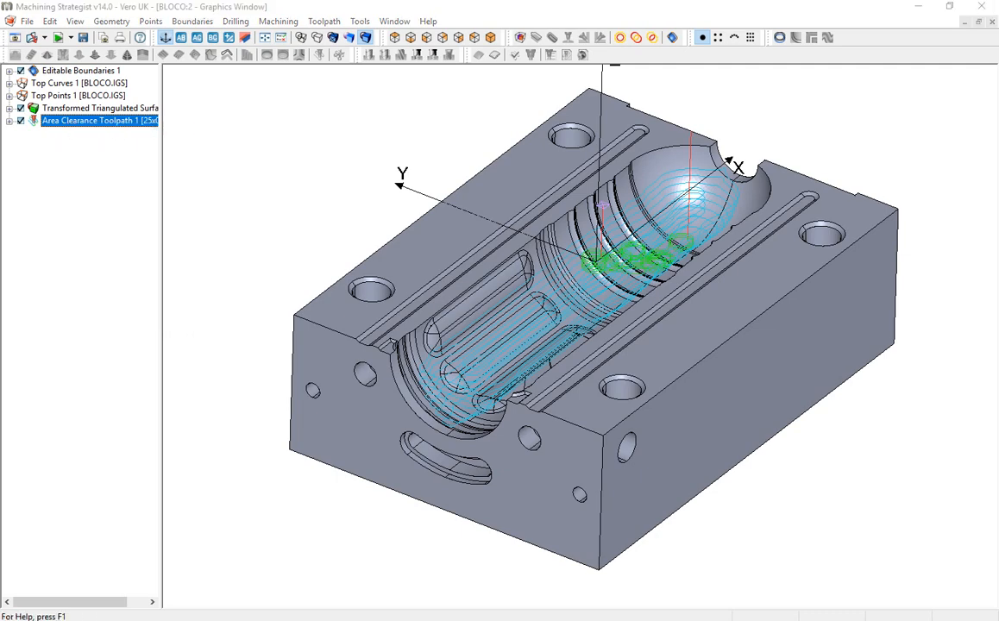
{"action": "left_click_drag", "start_coordinate": [624, 136], "coordinate": [442, 127]}
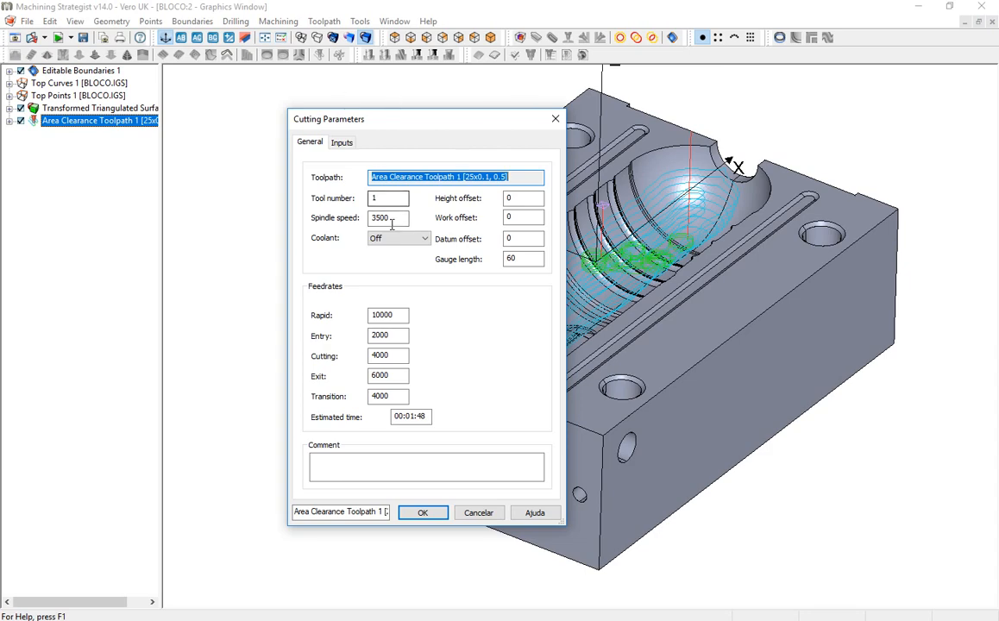
{"action": "left_click_drag", "start_coordinate": [397, 220], "coordinate": [369, 219]}
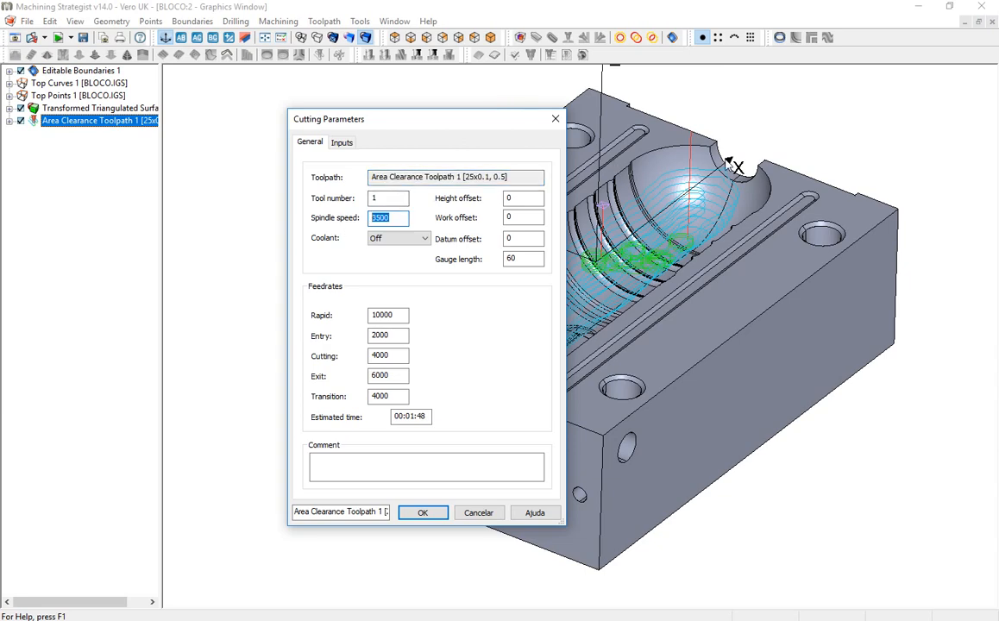
{"action": "type", "text": "160"}
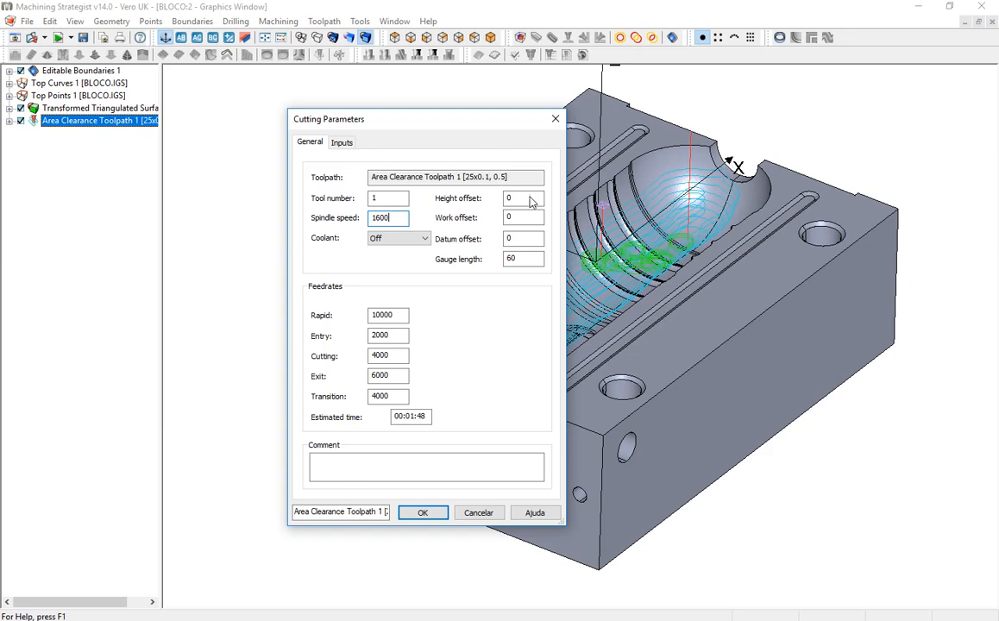
Set the entry, cutting, exit and transition feedrates of the toolpath to 2400.
{"action": "double_click", "coordinate": [384, 317]}
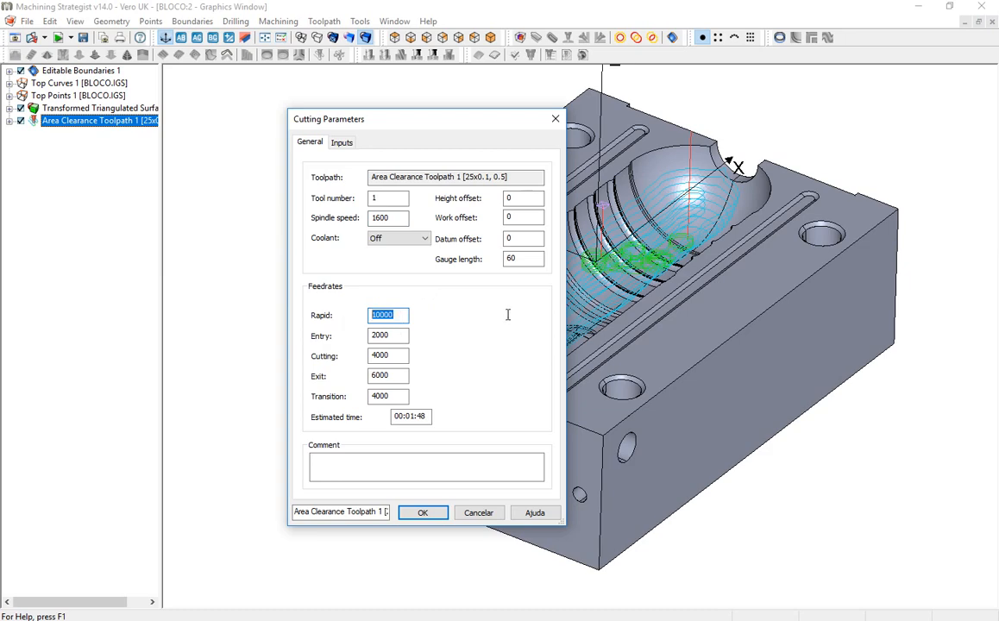
{"action": "left_click", "coordinate": [398, 336]}
{"action": "left_click_drag", "start_coordinate": [399, 337], "coordinate": [360, 338]}
{"action": "type", "text": "2400"}
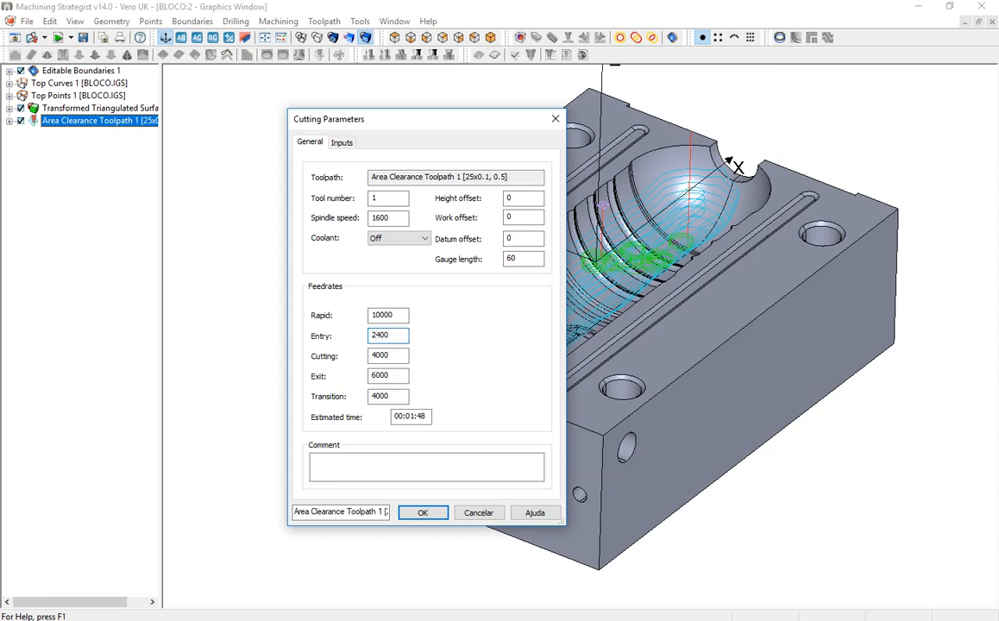
{"action": "type", "text": "2400"}
{"action": "key", "text": "Tab"}
{"action": "type", "text": "2400"}
{"action": "key", "text": "Tab"}
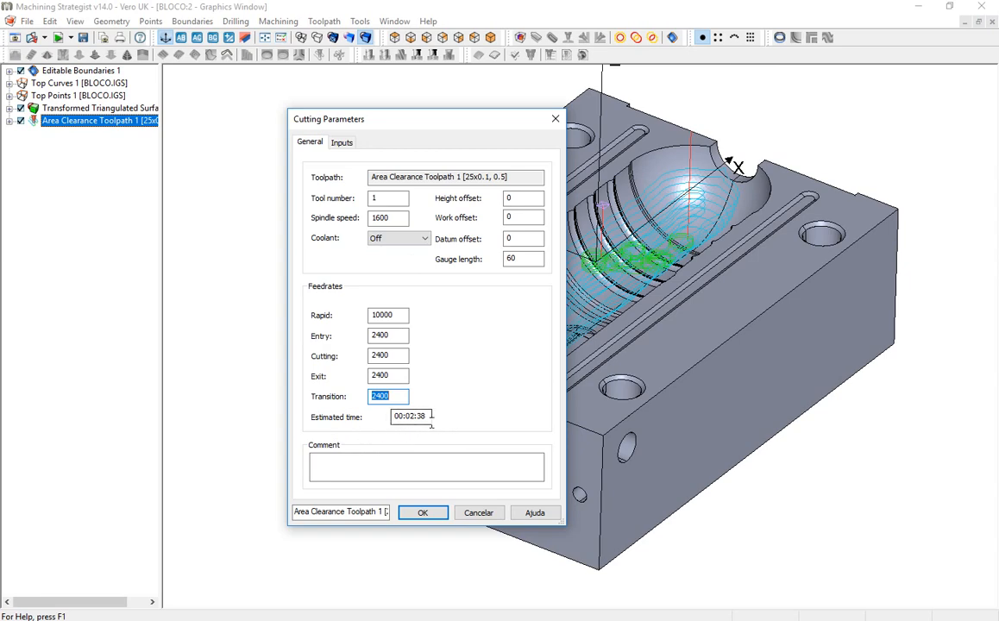
Review the spindle speed, entry feedrate and estimated machining time, and apply the cutting parameters to the area clearance toolpath.
{"action": "left_click_drag", "start_coordinate": [461, 123], "coordinate": [259, 123]}
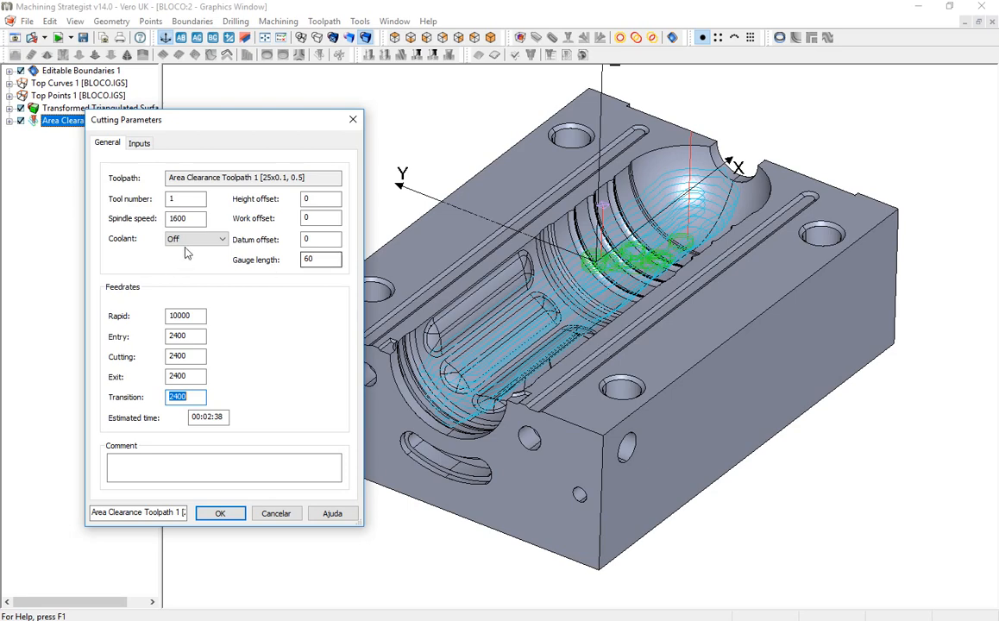
{"action": "left_click", "coordinate": [183, 220]}
{"action": "double_click", "coordinate": [184, 219]}
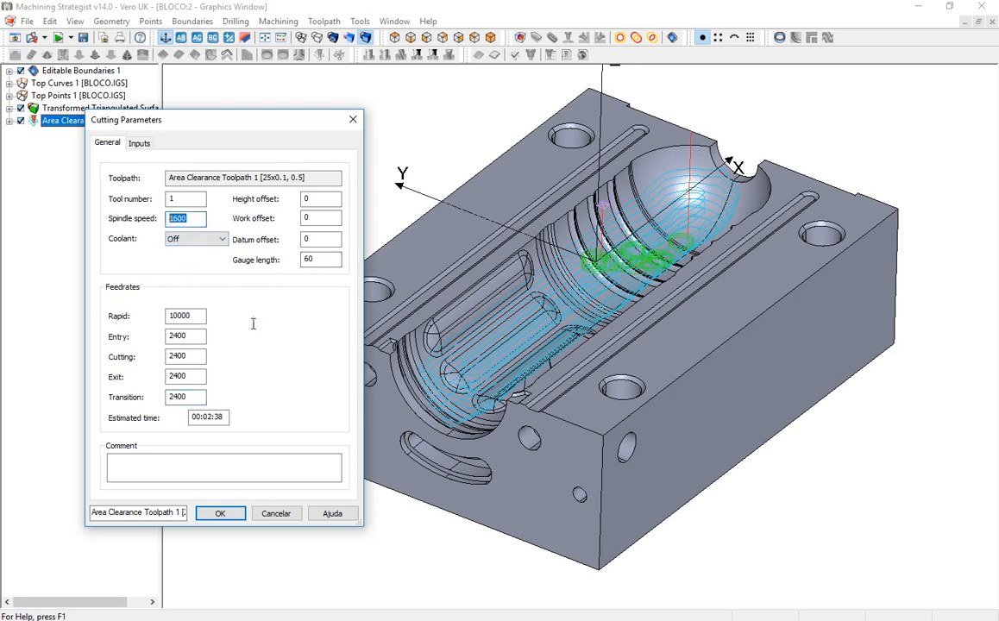
{"action": "double_click", "coordinate": [176, 335]}
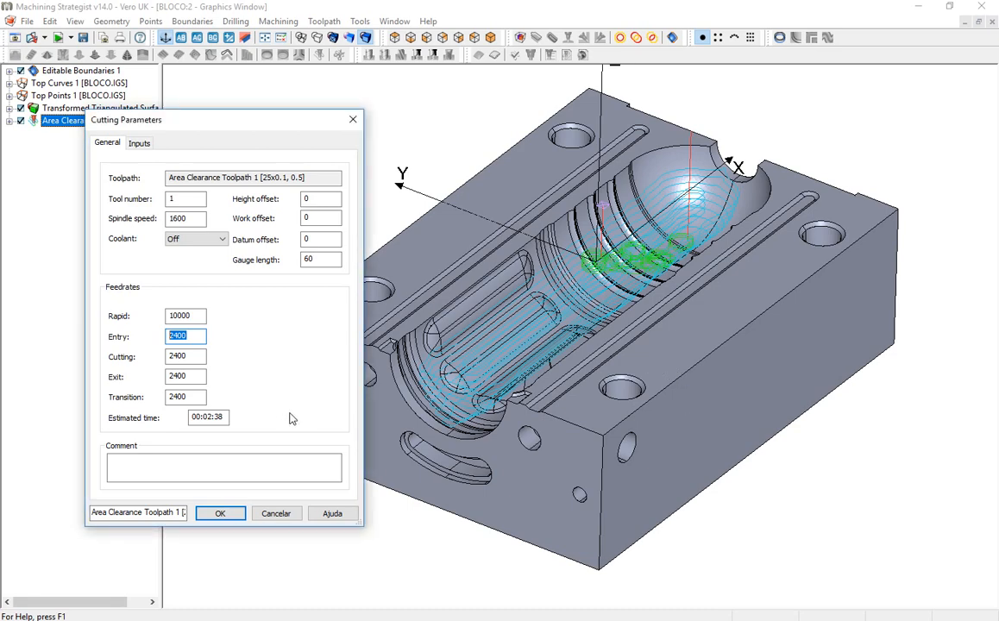
{"action": "left_click_drag", "start_coordinate": [207, 417], "coordinate": [224, 417]}
{"action": "left_click_drag", "start_coordinate": [276, 127], "coordinate": [354, 82]}
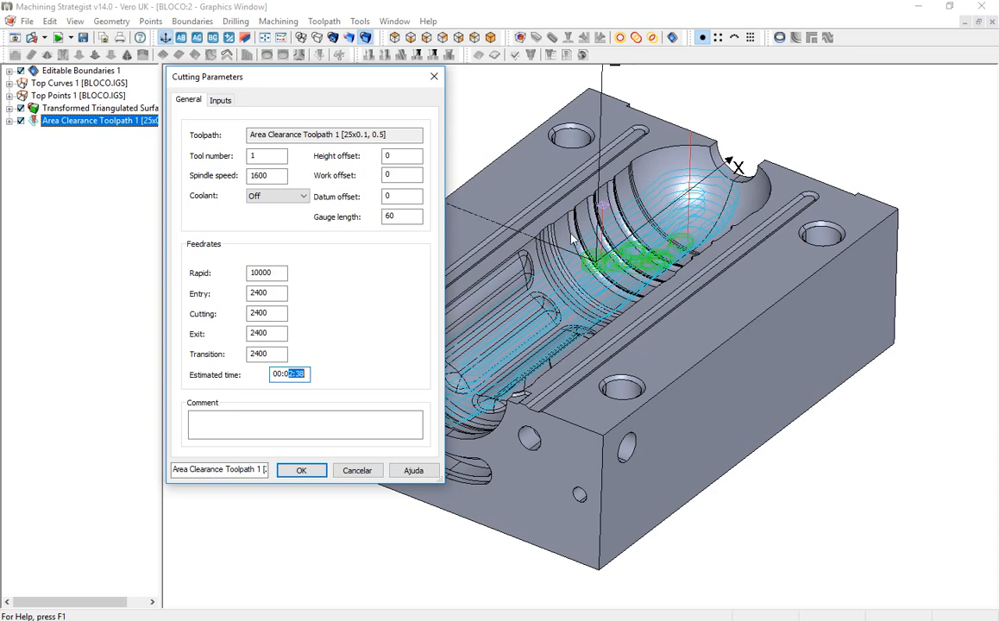
{"action": "left_click", "coordinate": [290, 375]}
{"action": "left_click_drag", "start_coordinate": [289, 374], "coordinate": [306, 375]}
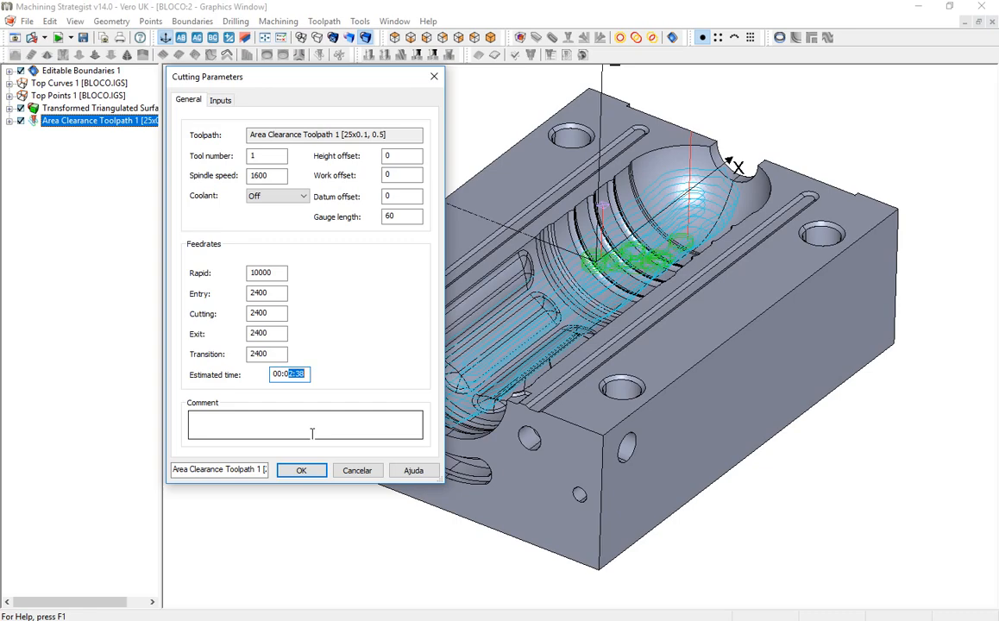
{"action": "left_click", "coordinate": [303, 471]}
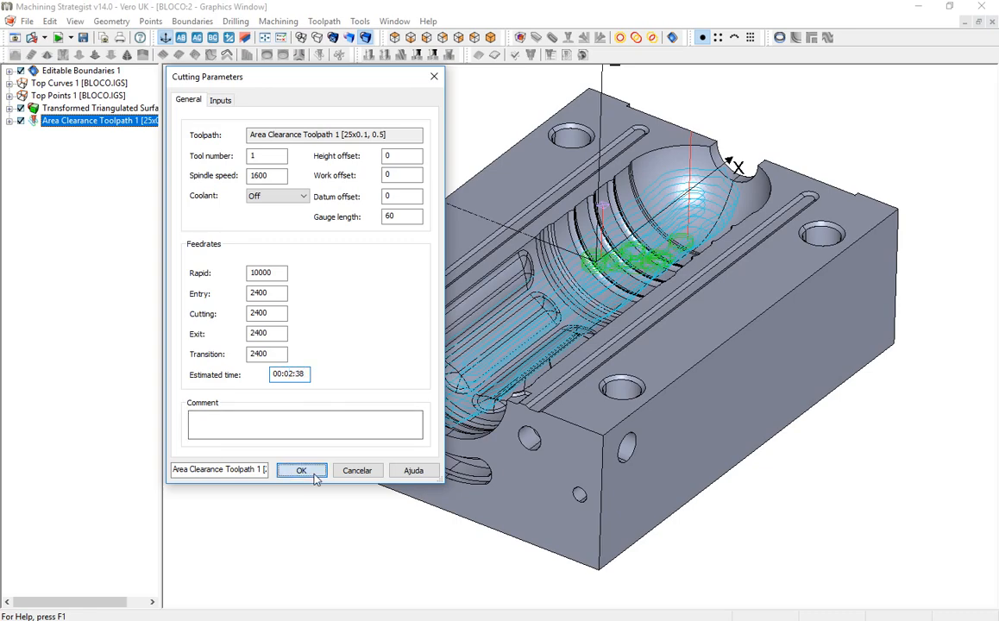
Animate the cutter along the area clearance toolpath with the animation feedrate raised to 20791, and close the animation at the end.
{"action": "middle_click_drag", "start_coordinate": [589, 346], "coordinate": [715, 314]}
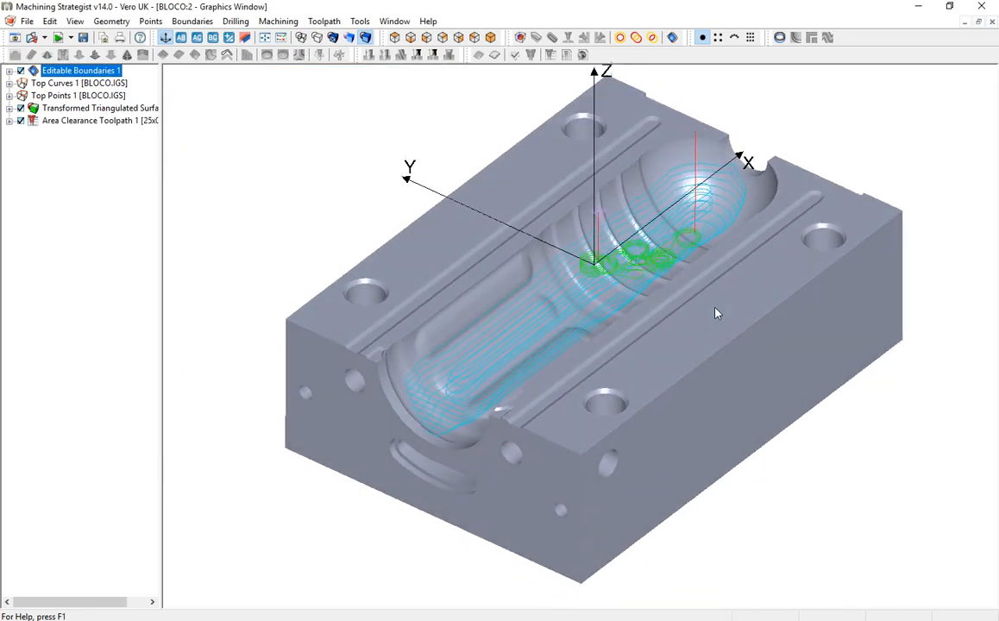
{"action": "right_click", "coordinate": [86, 124]}
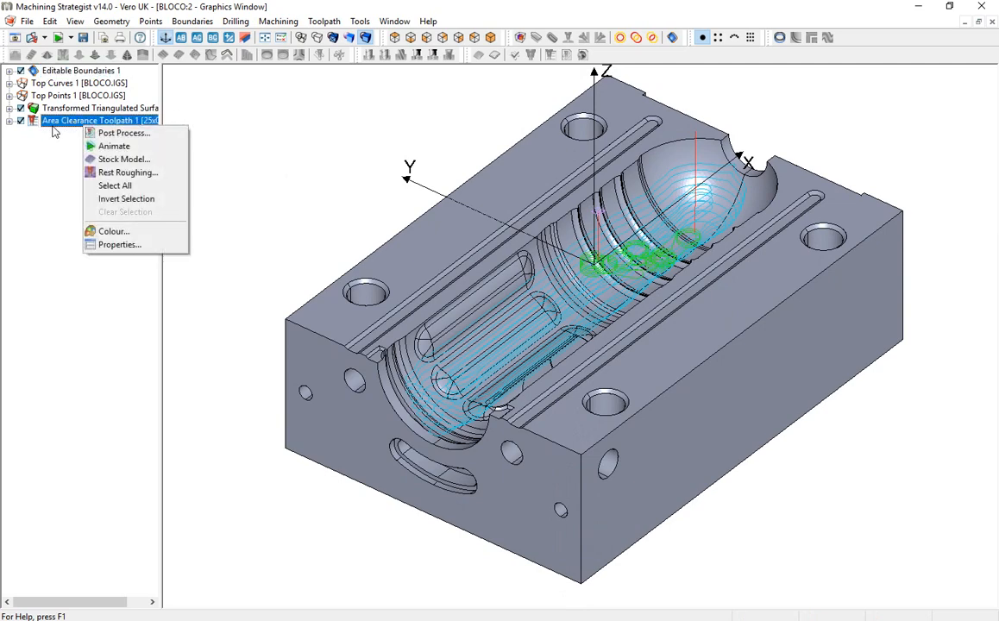
{"action": "left_click", "coordinate": [105, 147]}
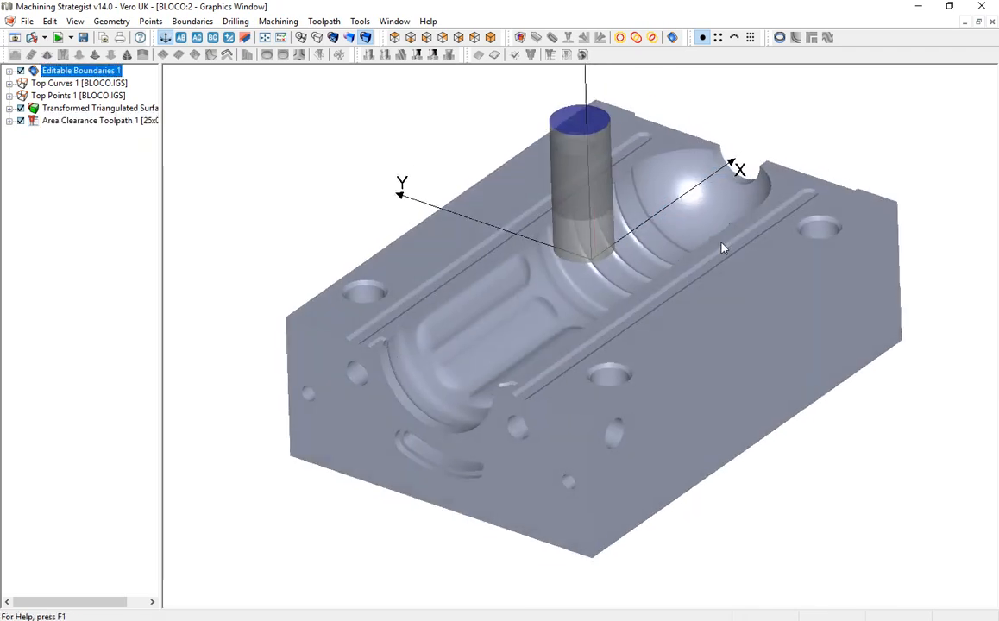
{"action": "middle_click_drag", "start_coordinate": [723, 248], "coordinate": [752, 217]}
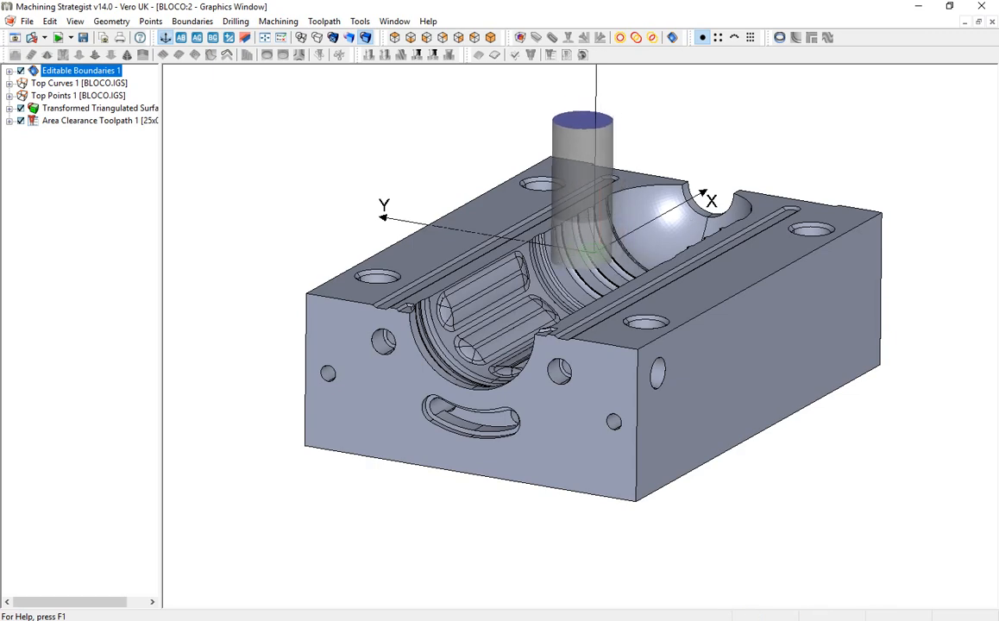
{"action": "left_click_drag", "start_coordinate": [992, 245], "coordinate": [253, 109]}
{"action": "left_click_drag", "start_coordinate": [299, 147], "coordinate": [319, 160]}
{"action": "middle_click_drag", "start_coordinate": [690, 243], "coordinate": [681, 274]}
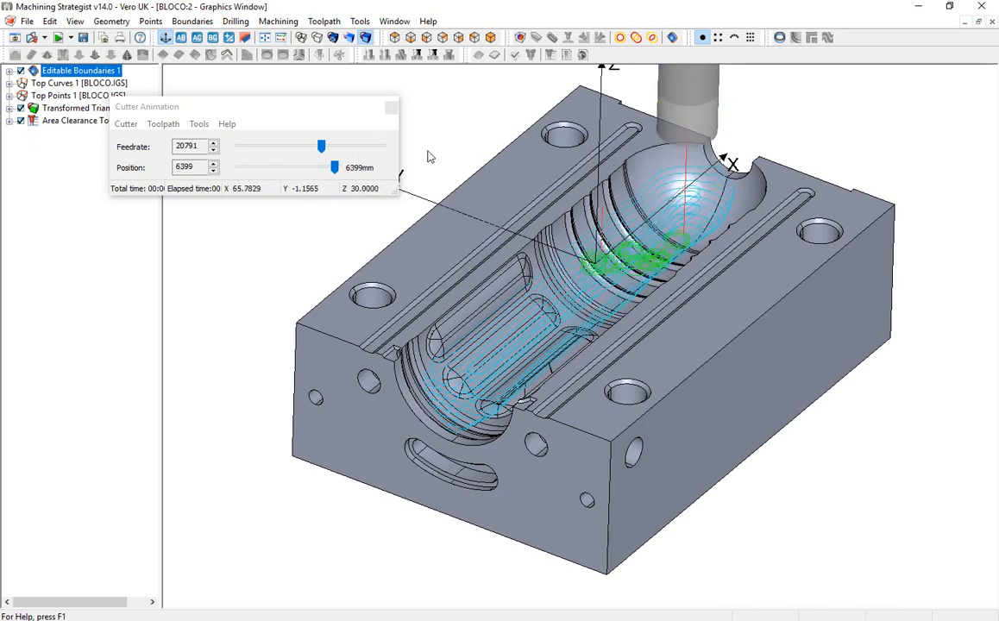
{"action": "left_click", "coordinate": [391, 108]}
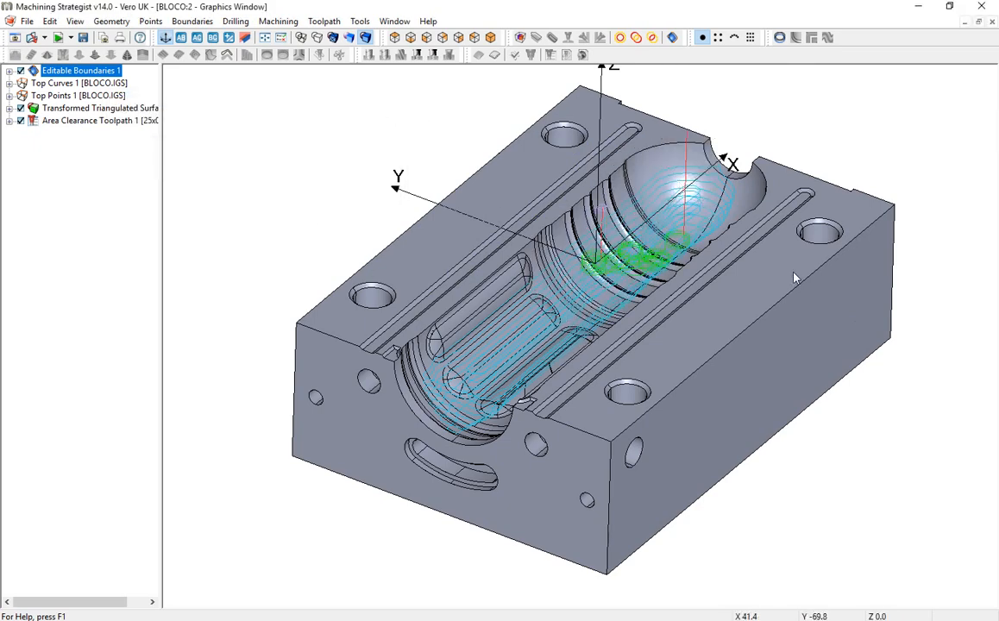
Check the cutter dimensions and pass settings in the properties of the area clearance passes nested under the finished toolpath.
{"action": "middle_click_drag", "start_coordinate": [795, 277], "coordinate": [811, 248]}
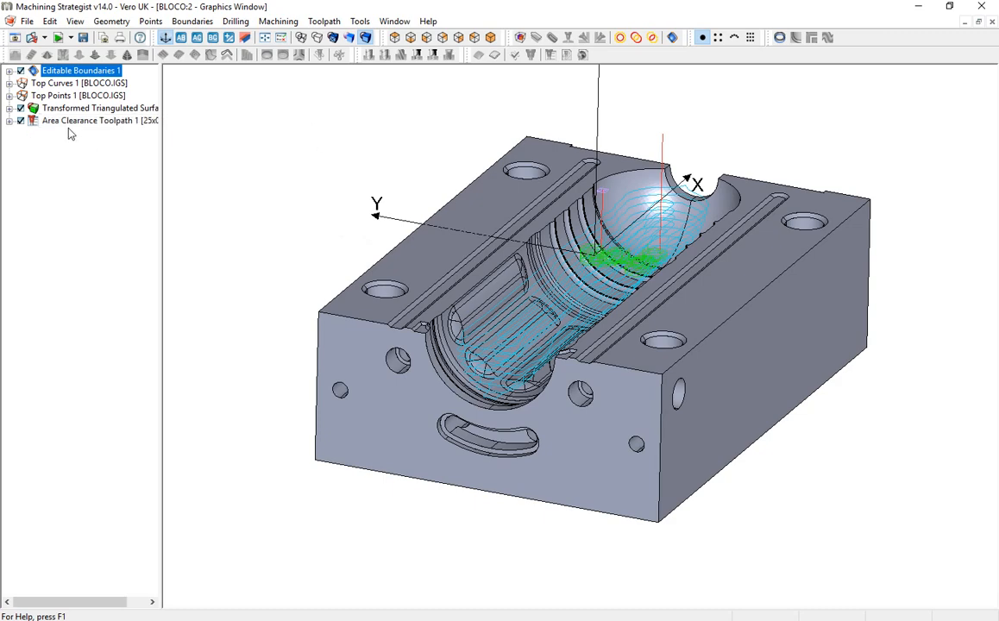
{"action": "left_click", "coordinate": [10, 121]}
{"action": "left_click", "coordinate": [22, 133]}
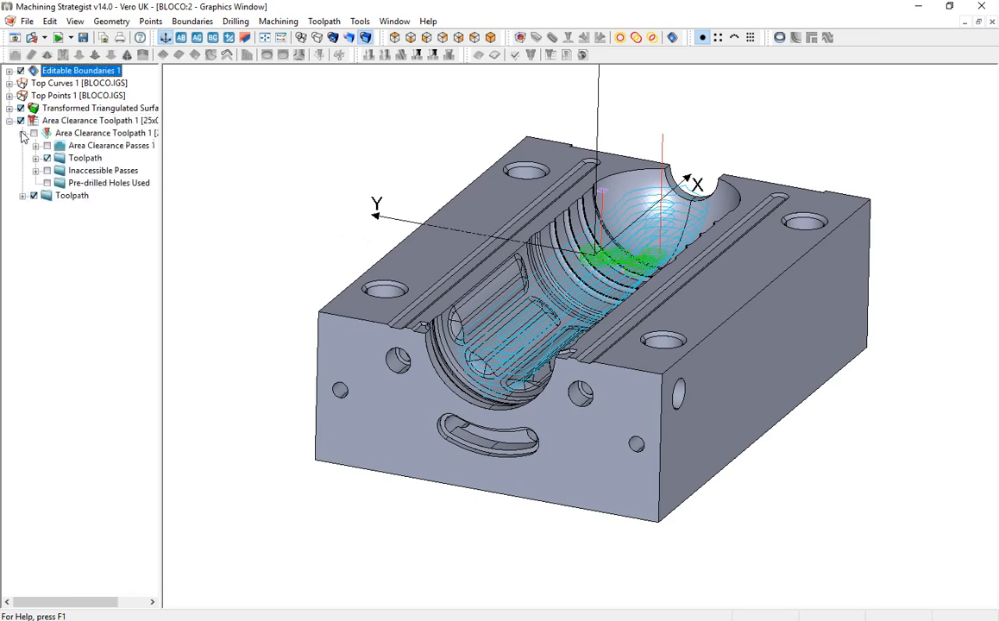
{"action": "left_click", "coordinate": [34, 146]}
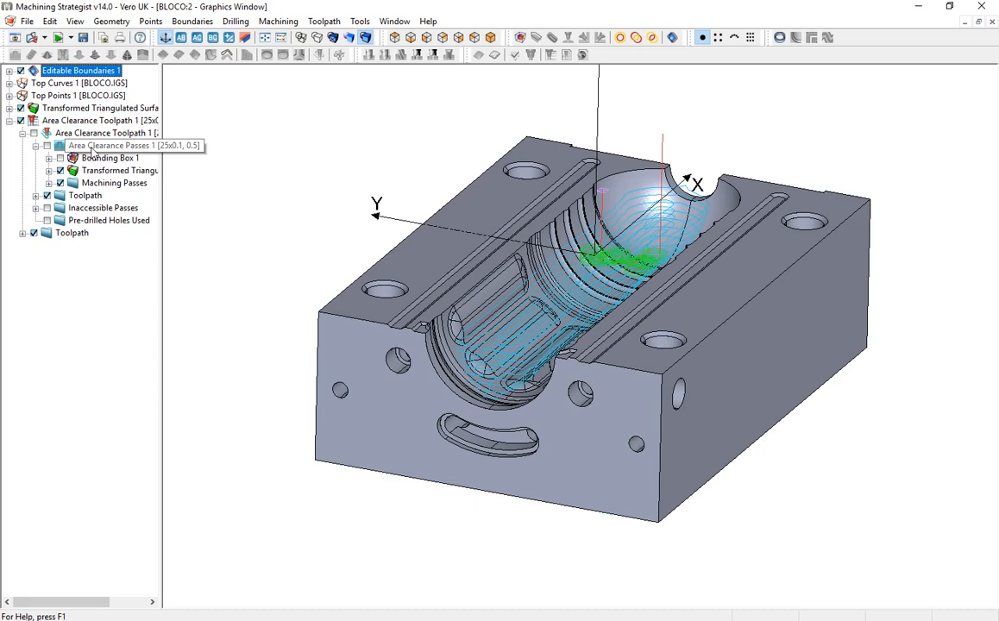
{"action": "right_click", "coordinate": [88, 149]}
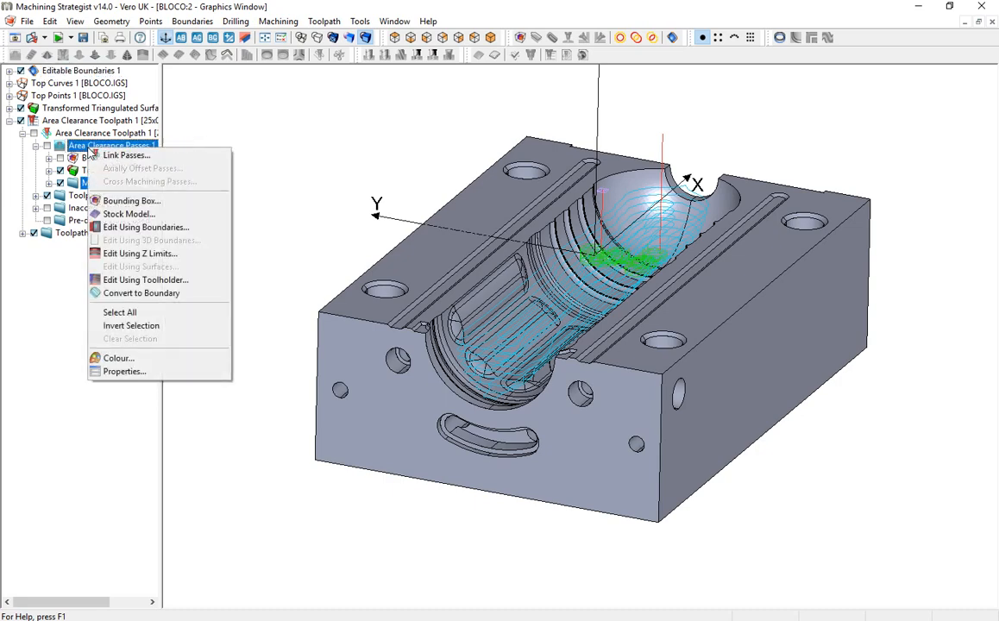
{"action": "left_click", "coordinate": [123, 372]}
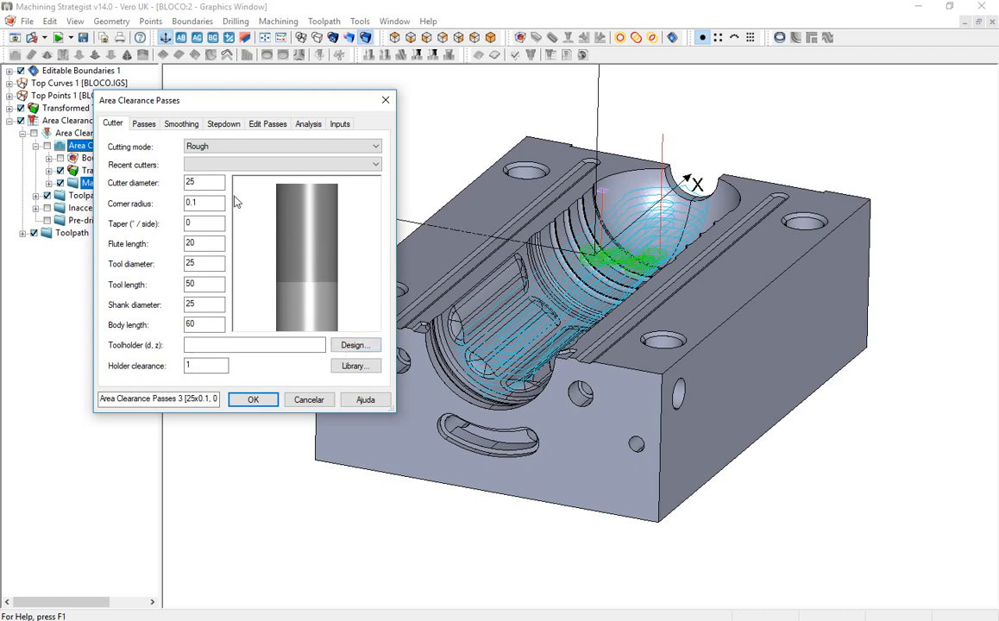
{"action": "left_click_drag", "start_coordinate": [201, 182], "coordinate": [177, 189]}
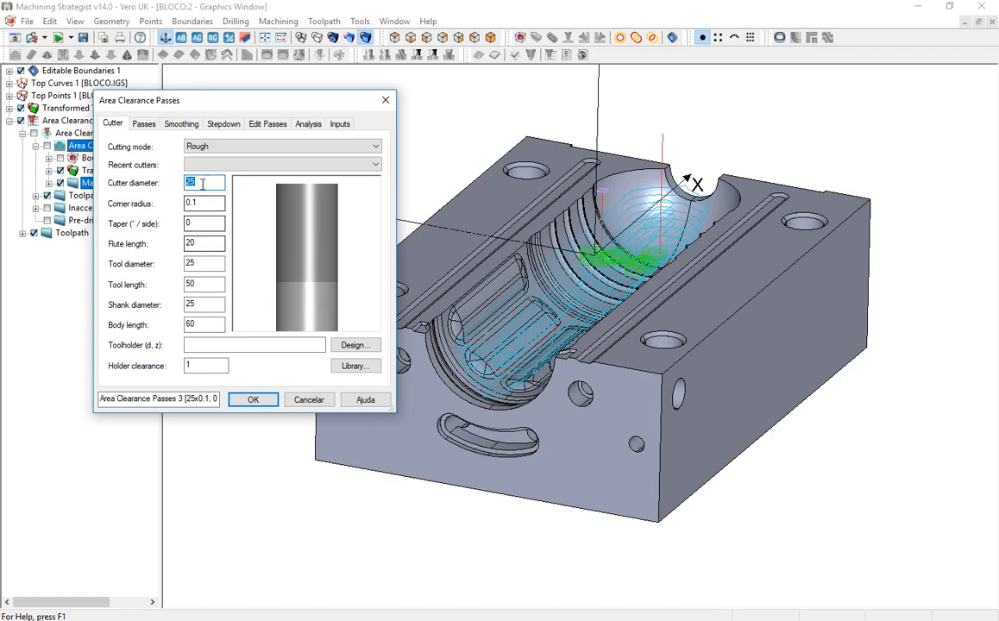
{"action": "left_click", "coordinate": [149, 128]}
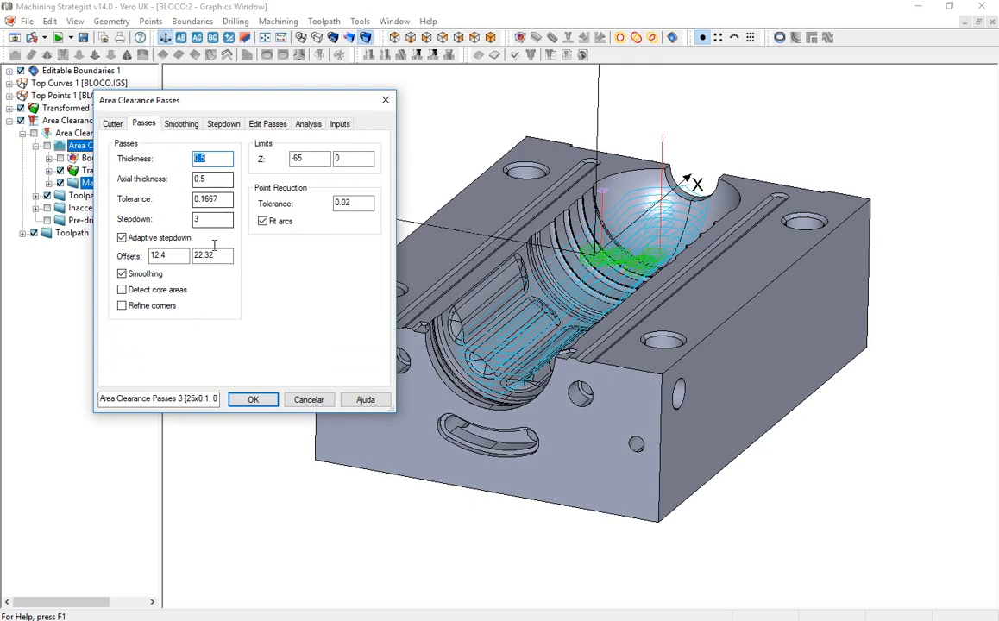
{"action": "left_click", "coordinate": [385, 102]}
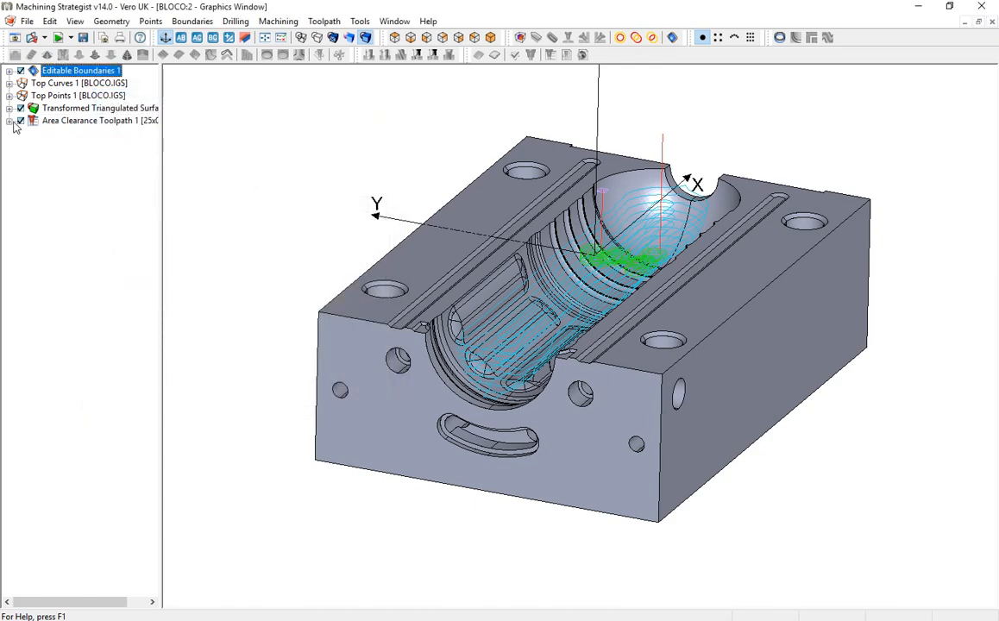
{"action": "mouse_move", "coordinate": [780, 350]}
{"action": "middle_mouse_down"}
{"action": "mouse_move", "coordinate": [754, 346]}
{"action": "mouse_move", "coordinate": [759, 375]}
{"action": "mouse_move", "coordinate": [736, 310]}
{"action": "mouse_move", "coordinate": [715, 350]}
{"action": "mouse_move", "coordinate": [675, 328]}
{"action": "mouse_move", "coordinate": [536, 302]}
{"action": "mouse_move", "coordinate": [535, 290]}
{"action": "mouse_move", "coordinate": [583, 299]}
{"action": "middle_mouse_up"}
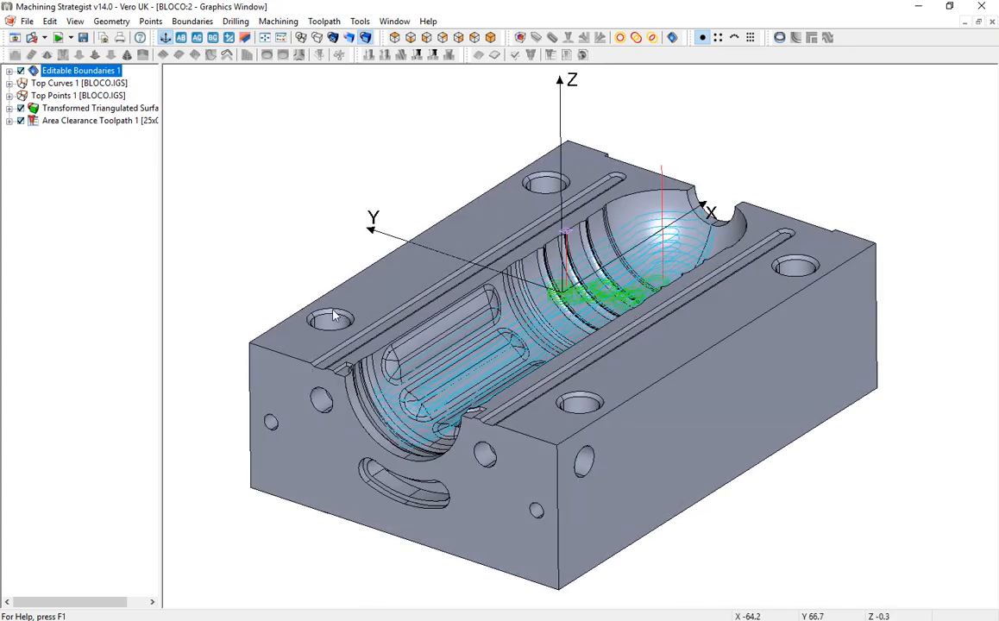
{"action": "mouse_move", "coordinate": [746, 361]}
{"action": "middle_mouse_down"}
{"action": "mouse_move", "coordinate": [553, 369]}
{"action": "mouse_move", "coordinate": [542, 331]}
{"action": "mouse_move", "coordinate": [541, 345]}
{"action": "mouse_move", "coordinate": [550, 343]}
{"action": "middle_mouse_up"}
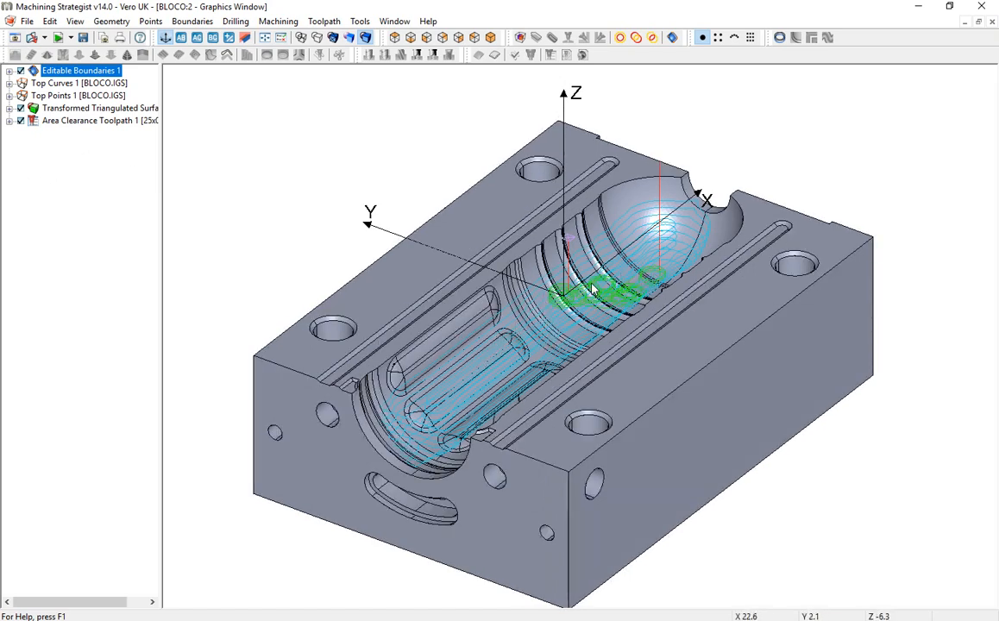
{"action": "middle_click_drag", "start_coordinate": [583, 285], "coordinate": [607, 281]}
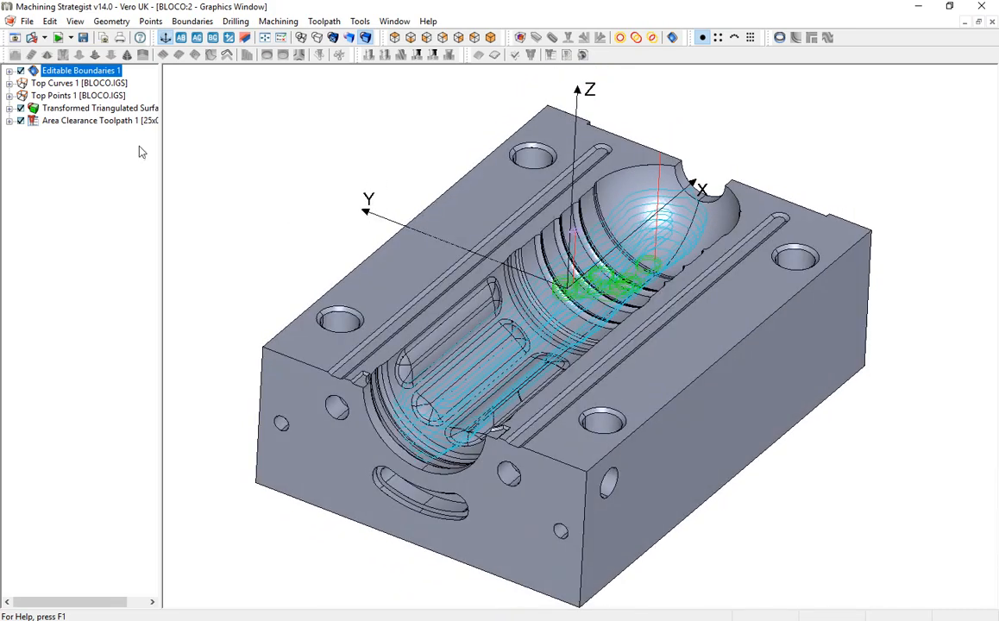
{"action": "right_click", "coordinate": [90, 125]}
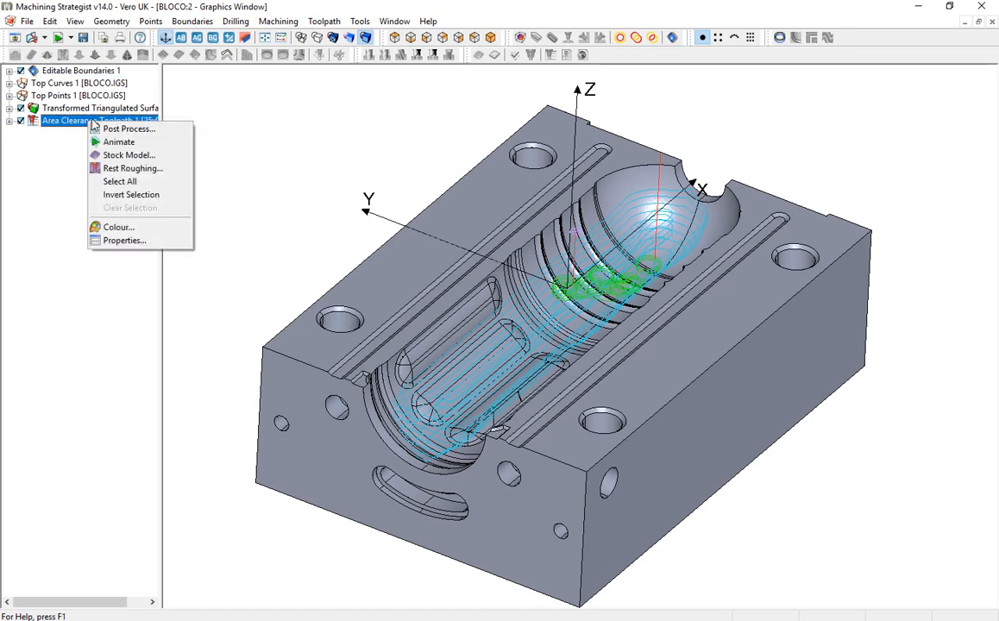
{"action": "left_click", "coordinate": [62, 152]}
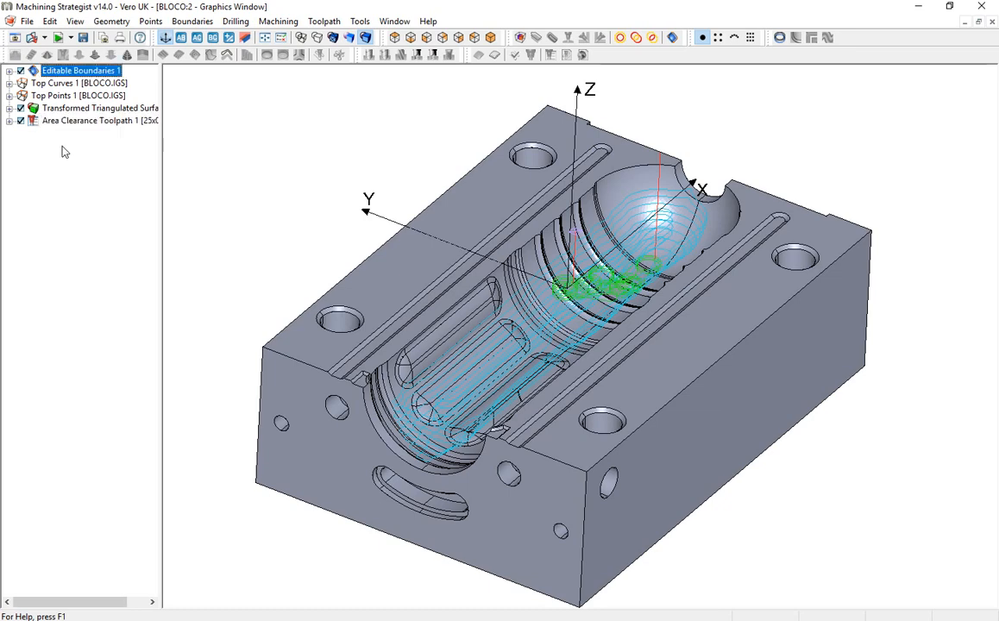
Start post-processing the area clearance toolpath and choose the Heidenhain 415 output format.
{"action": "right_click", "coordinate": [105, 125]}
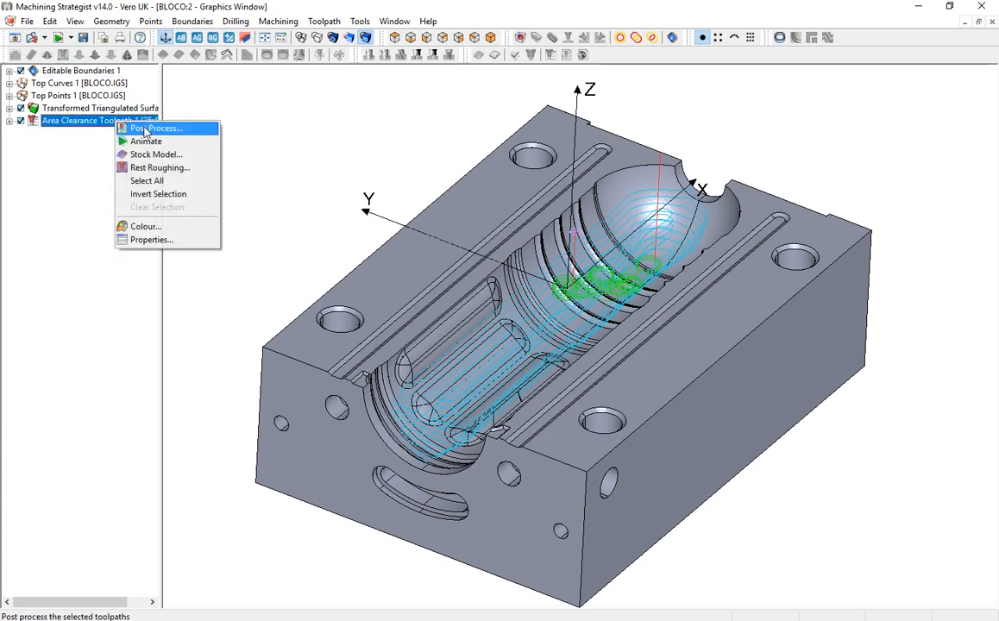
{"action": "left_click", "coordinate": [159, 128]}
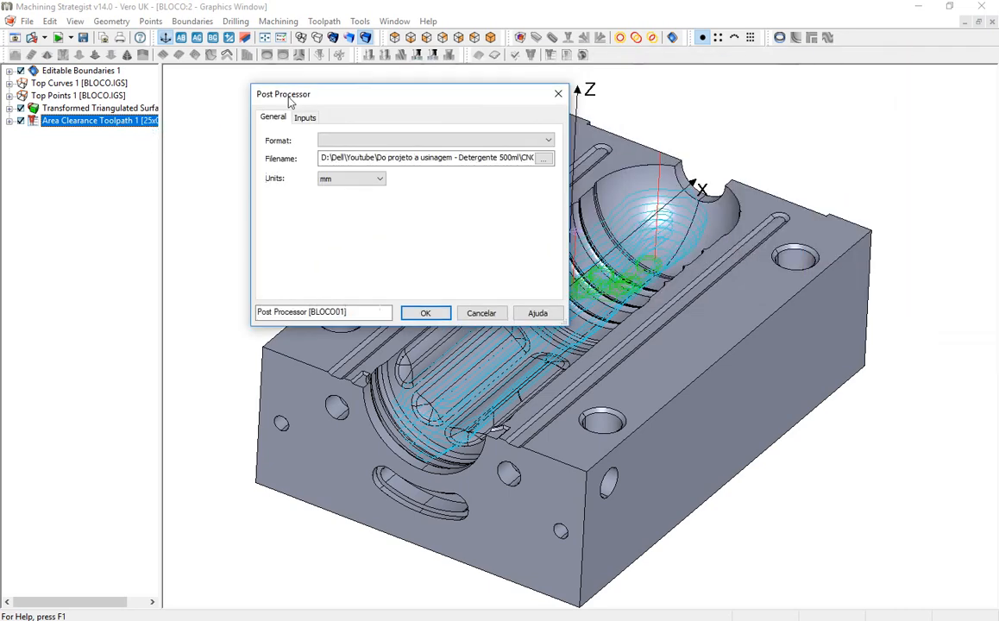
{"action": "left_click", "coordinate": [431, 153]}
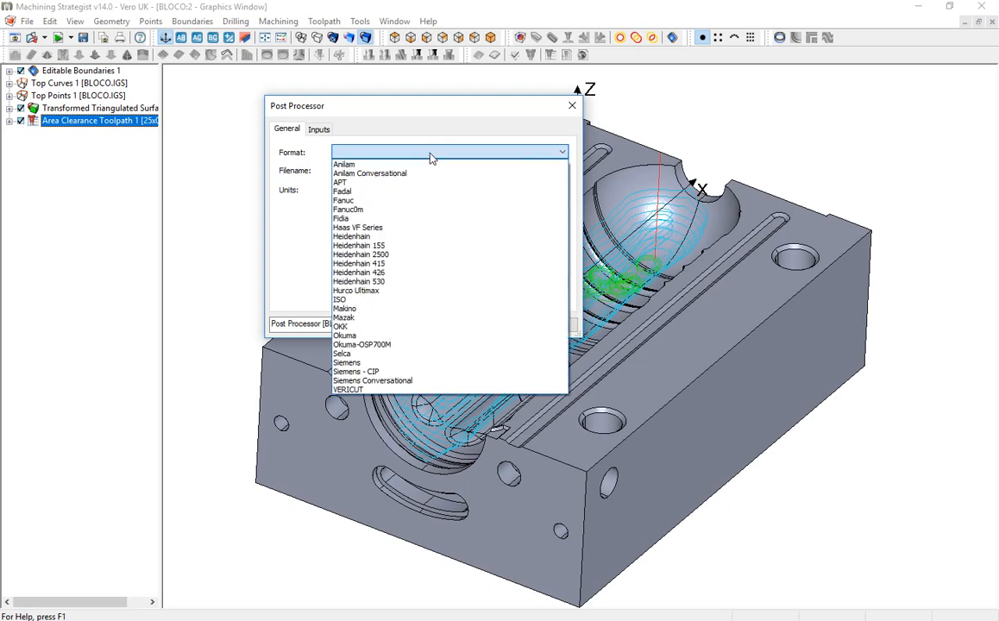
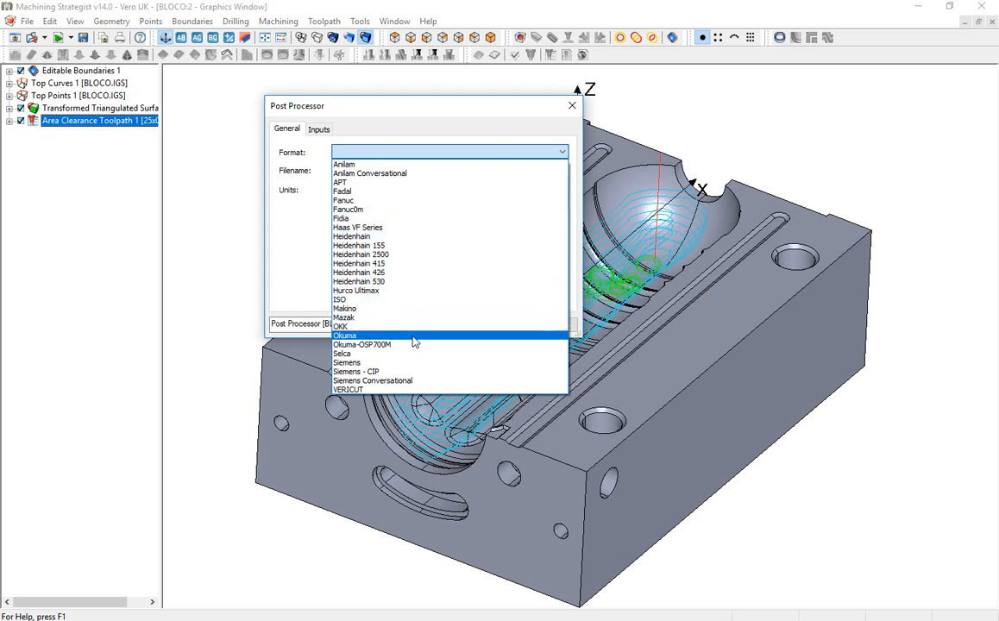
{"action": "left_click", "coordinate": [431, 272]}
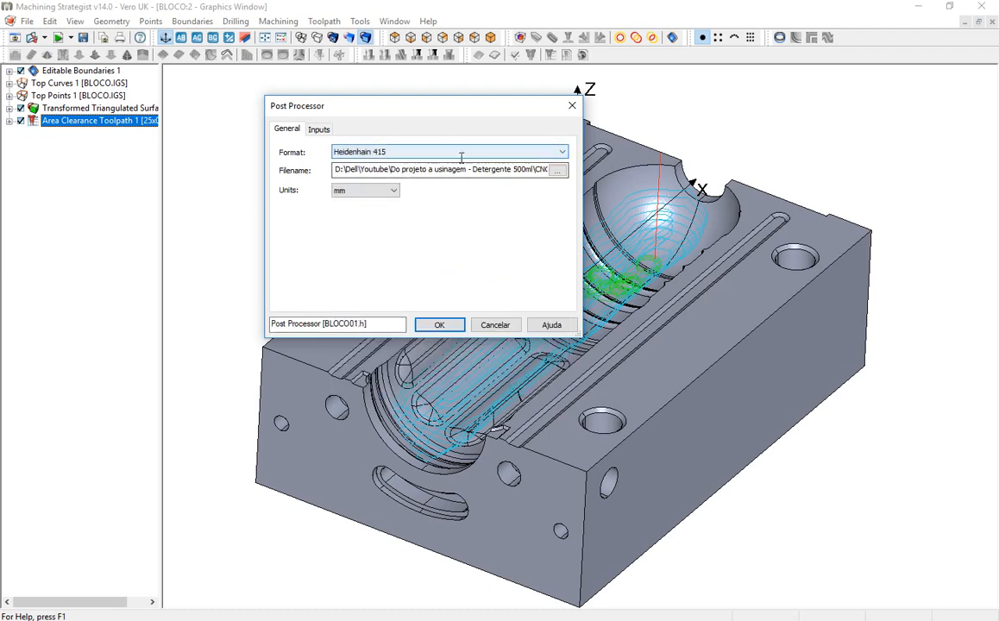
{"action": "left_click_drag", "start_coordinate": [472, 170], "coordinate": [539, 177]}
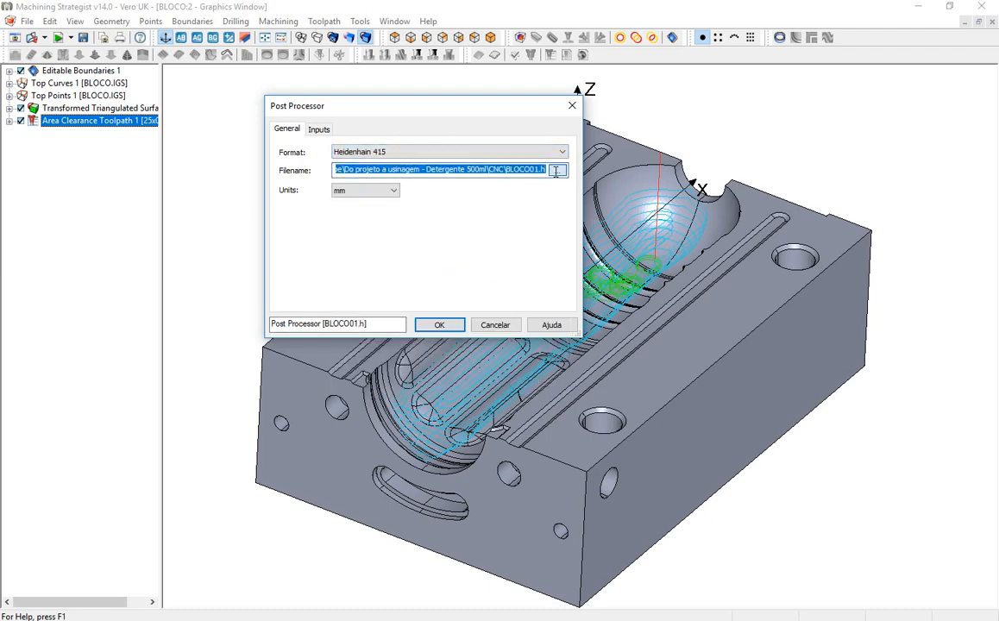
{"action": "left_click", "coordinate": [557, 170]}
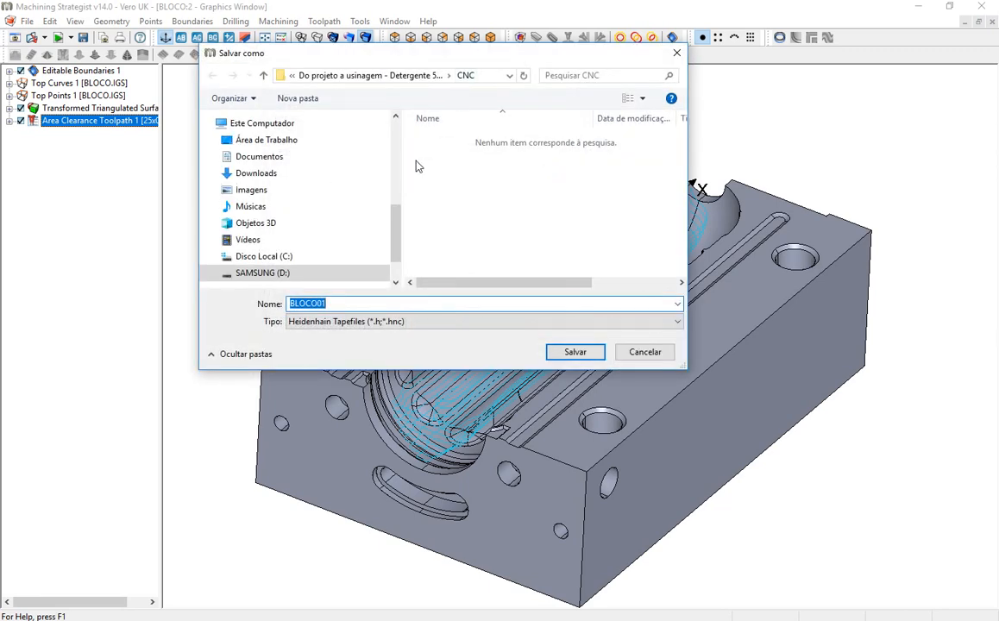
{"action": "left_click", "coordinate": [677, 54]}
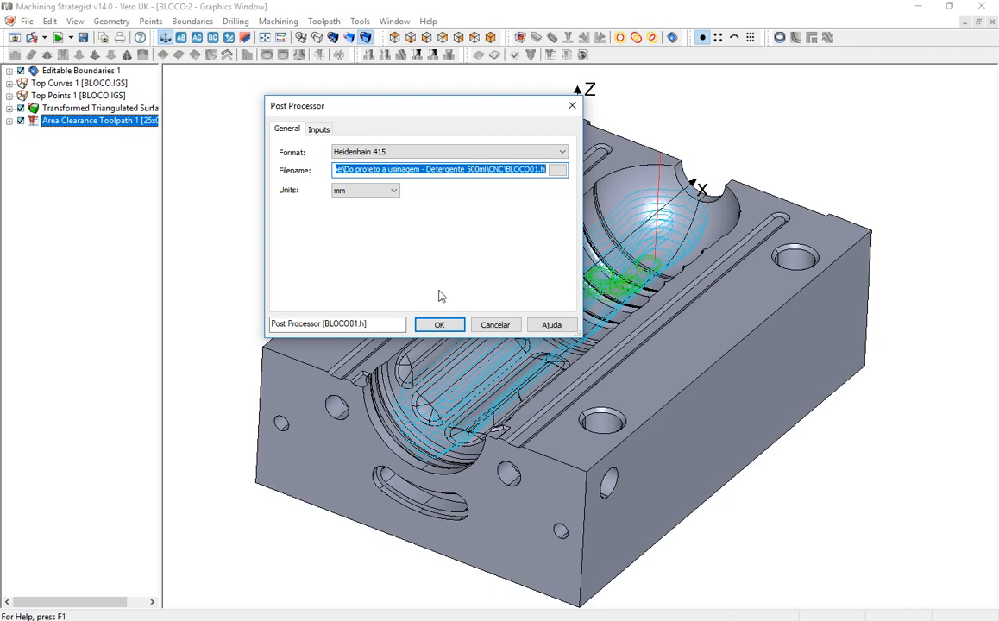
Name the output file DB_T25 in the CNC folder, run the post processor and check the process manager.
{"action": "left_click", "coordinate": [558, 170]}
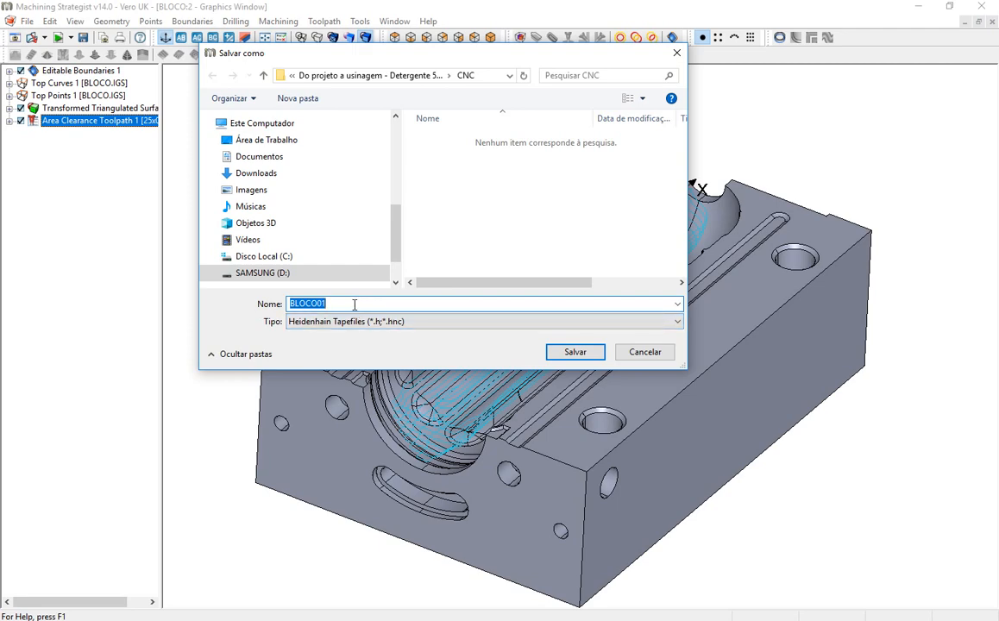
{"action": "type", "text": "d"}
{"action": "key", "text": "BackSpace"}
{"action": "key", "text": "BackSpace"}
{"action": "type", "text": "DB"}
{"action": "type", "text": "T25"}
{"action": "left_click", "coordinate": [571, 352]}
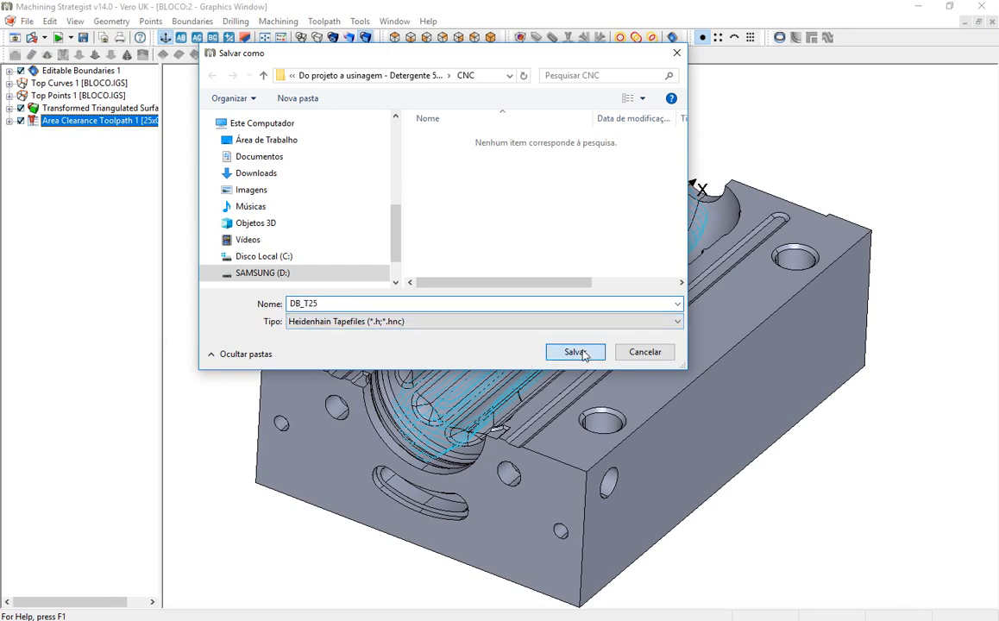
{"action": "left_click", "coordinate": [439, 324]}
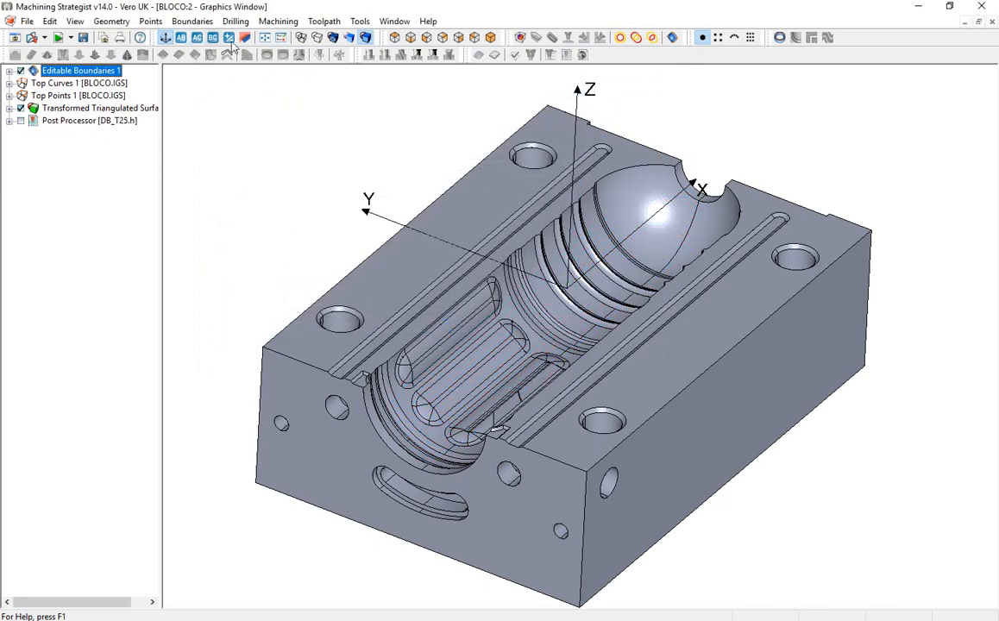
{"action": "left_click", "coordinate": [282, 38]}
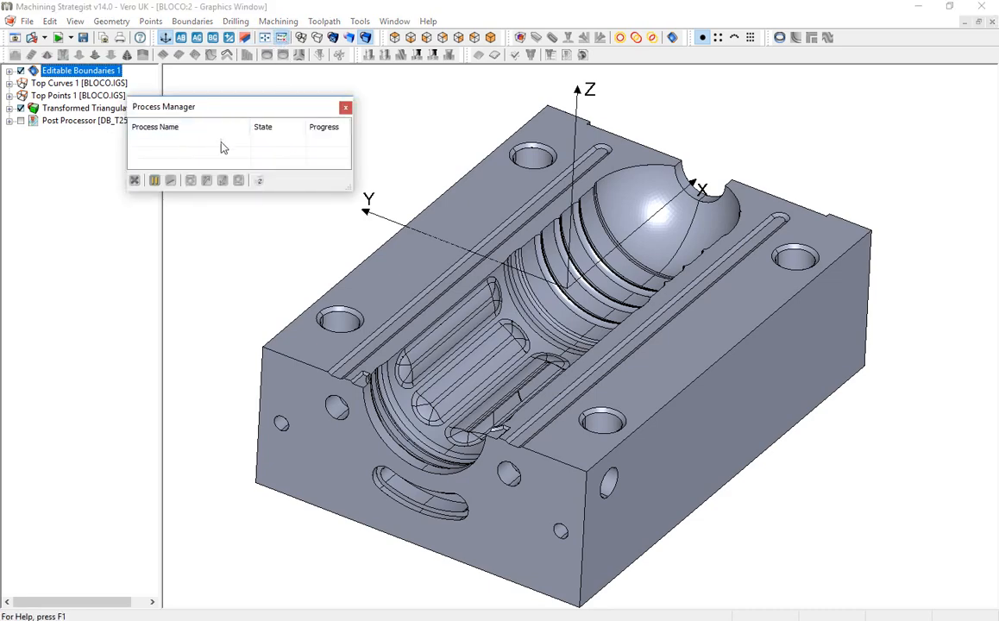
{"action": "left_click", "coordinate": [345, 107]}
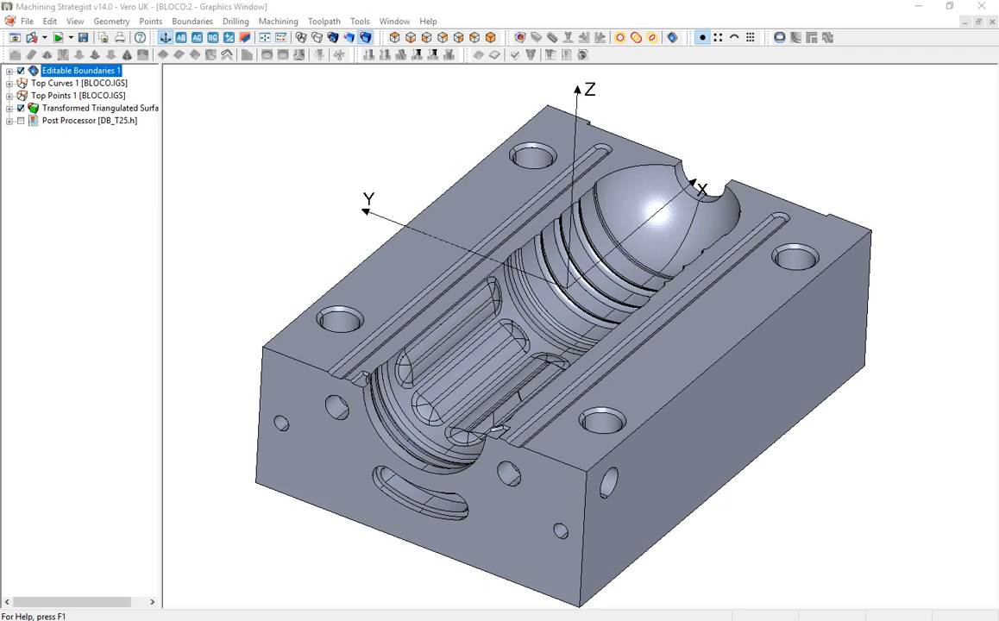
Switch to File Explorer, enlarge the CNC folder window and preview the contents of DB_T25.h.
{"action": "left_click_drag", "start_coordinate": [998, 125], "coordinate": [454, 49]}
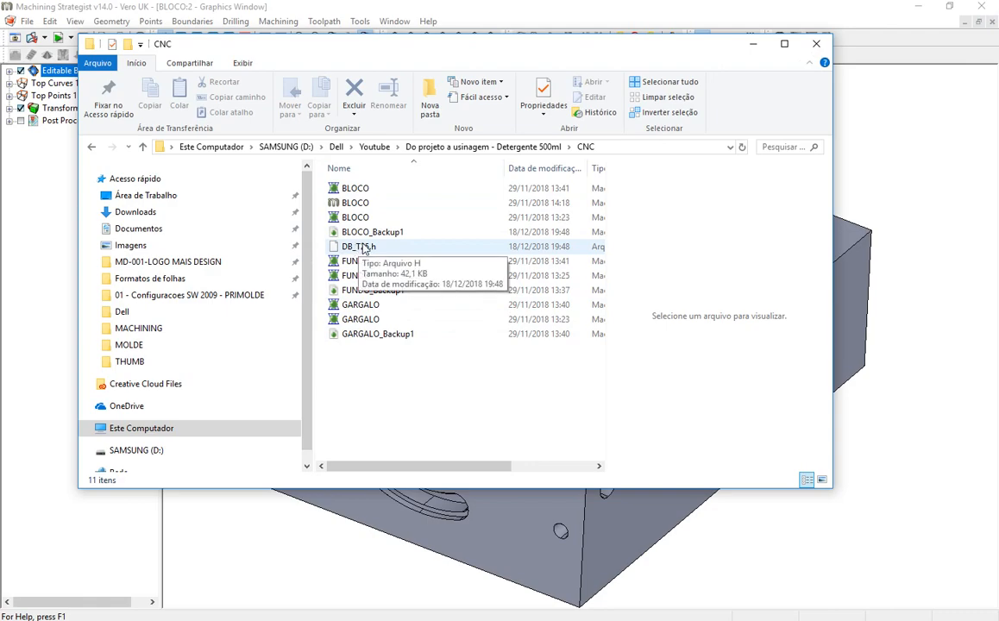
{"action": "left_click", "coordinate": [360, 247]}
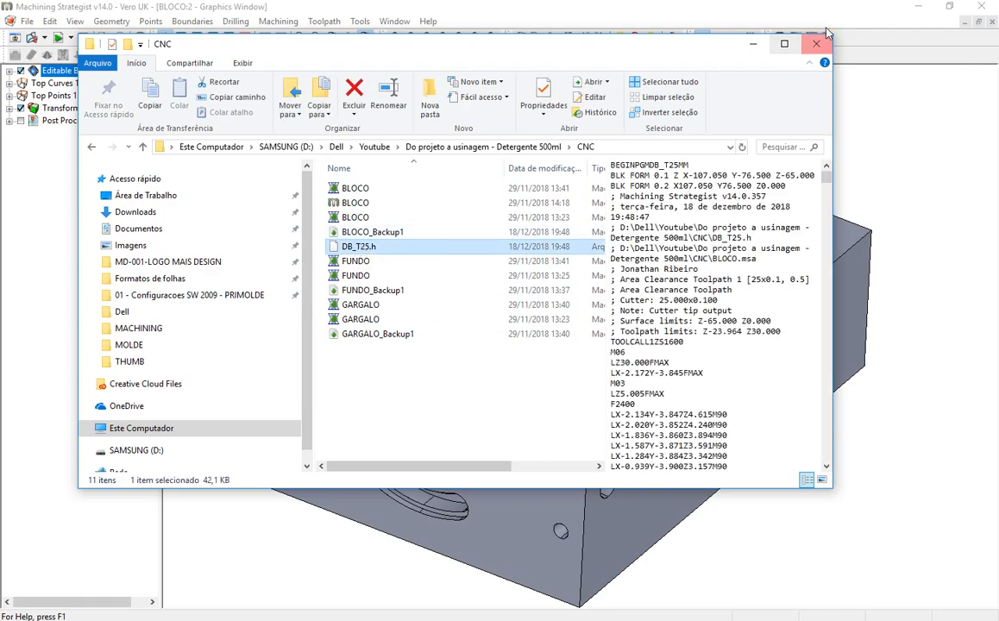
{"action": "left_click", "coordinate": [783, 44]}
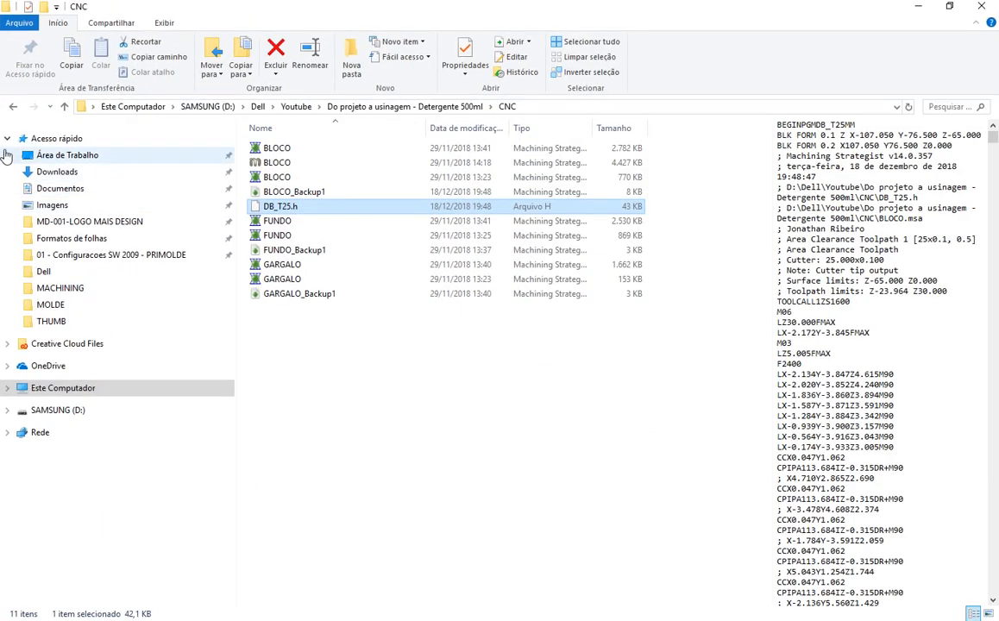
{"action": "left_click", "coordinate": [7, 138]}
{"action": "left_click", "coordinate": [289, 207]}
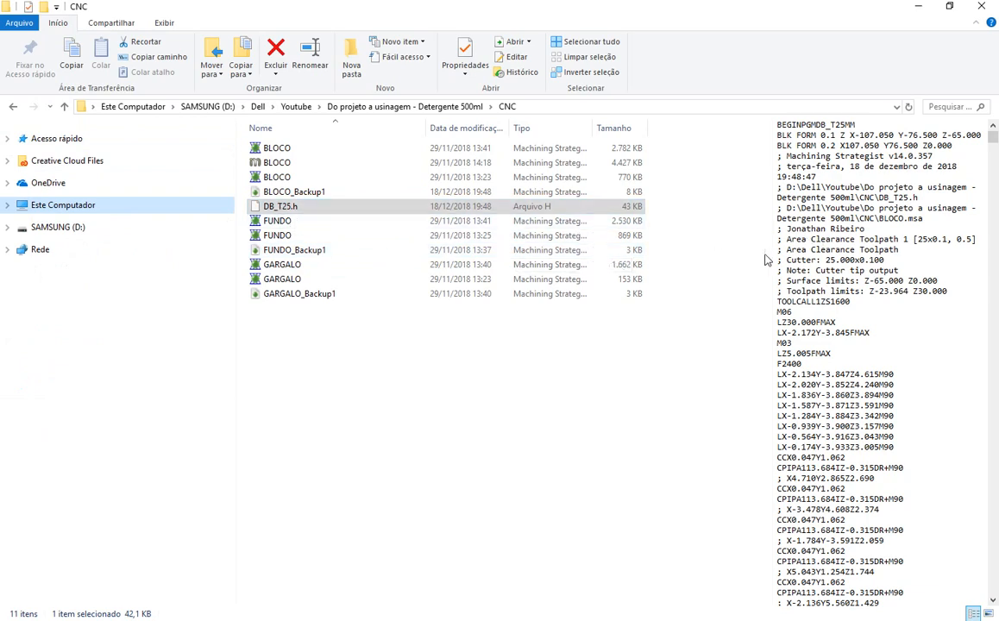
Open DB_T25.h in Notepad (Bloco de notas), keeping it as the default application for .h files.
{"action": "right_click", "coordinate": [277, 208]}
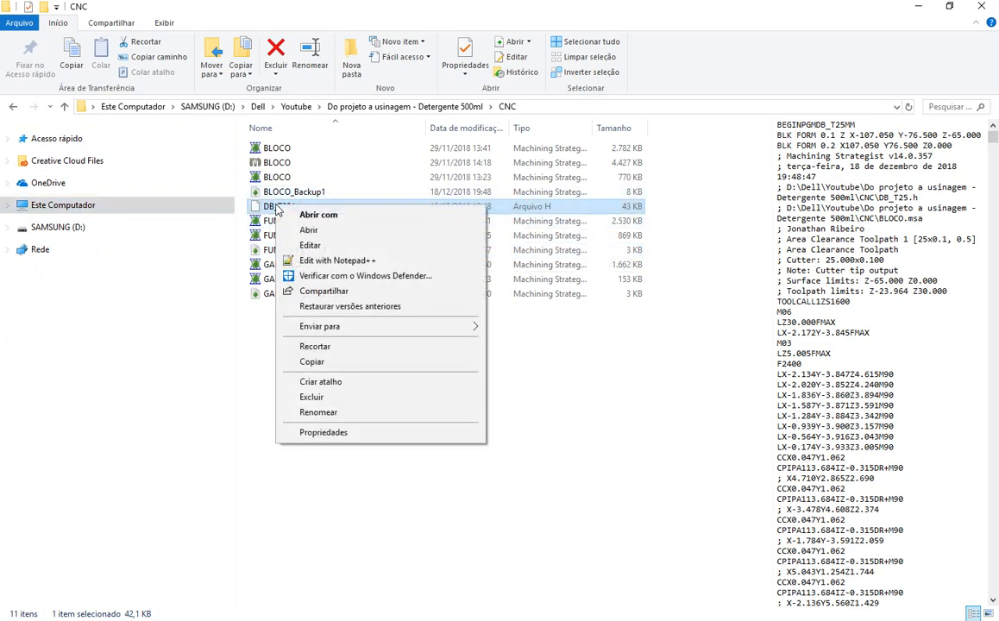
{"action": "mouse_move", "coordinate": [398, 332]}
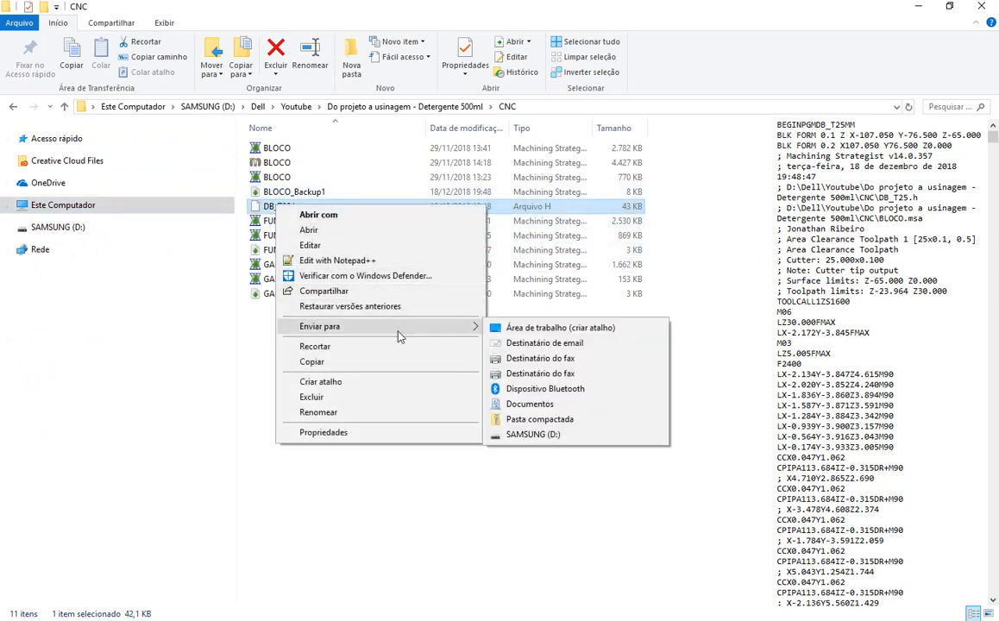
{"action": "left_click", "coordinate": [400, 222]}
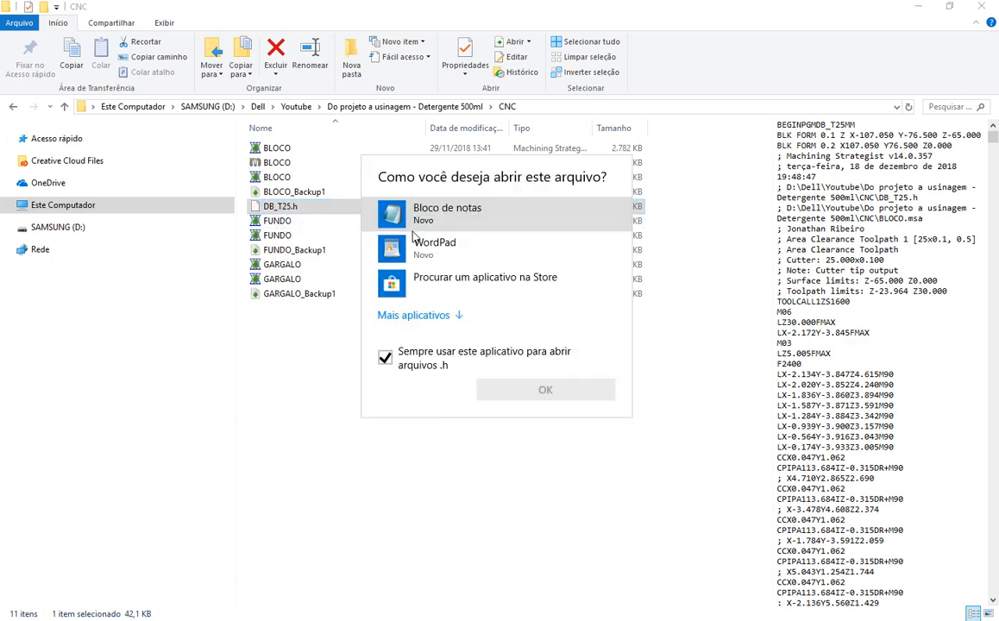
{"action": "left_click", "coordinate": [459, 214]}
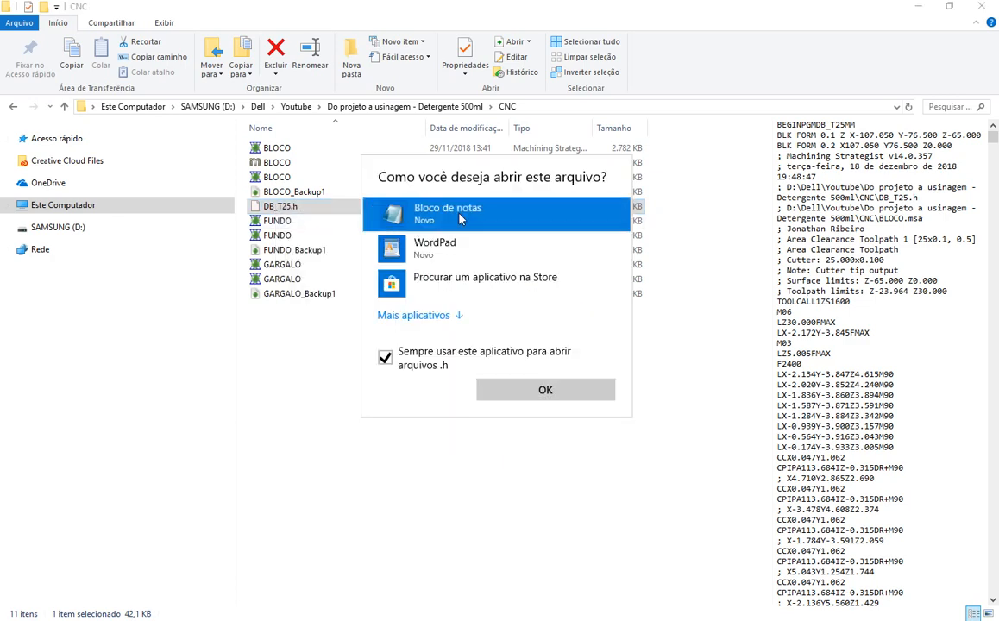
{"action": "left_click", "coordinate": [573, 390]}
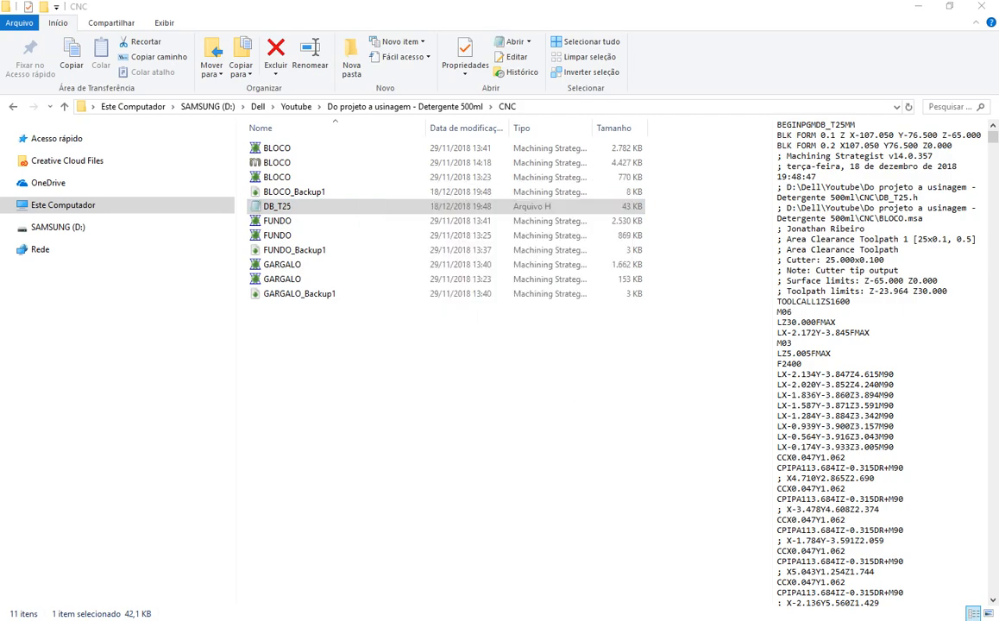
{"action": "left_click_drag", "start_coordinate": [992, 95], "coordinate": [411, 0]}
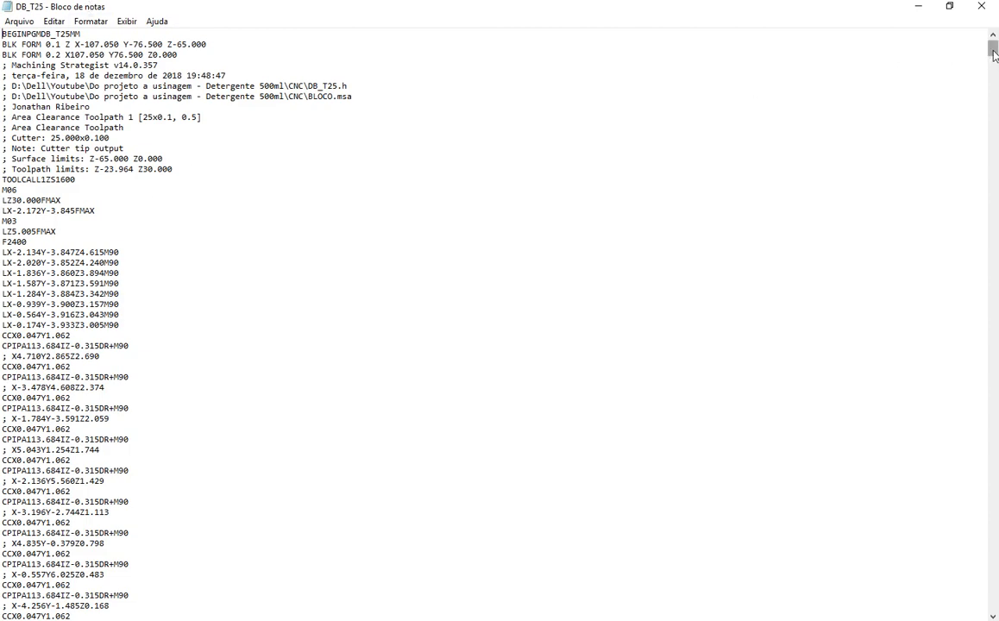
Examine the NC program down to its end lines and the header block from BLK FORM to the tool call.
{"action": "left_click_drag", "start_coordinate": [994, 54], "coordinate": [993, 608]}
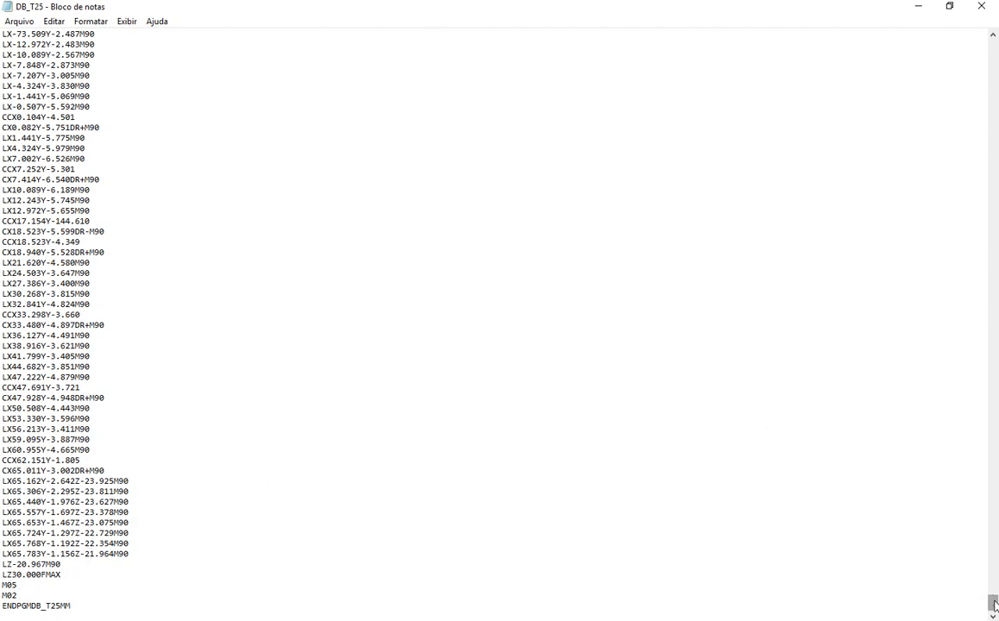
{"action": "left_click_drag", "start_coordinate": [995, 604], "coordinate": [992, 45]}
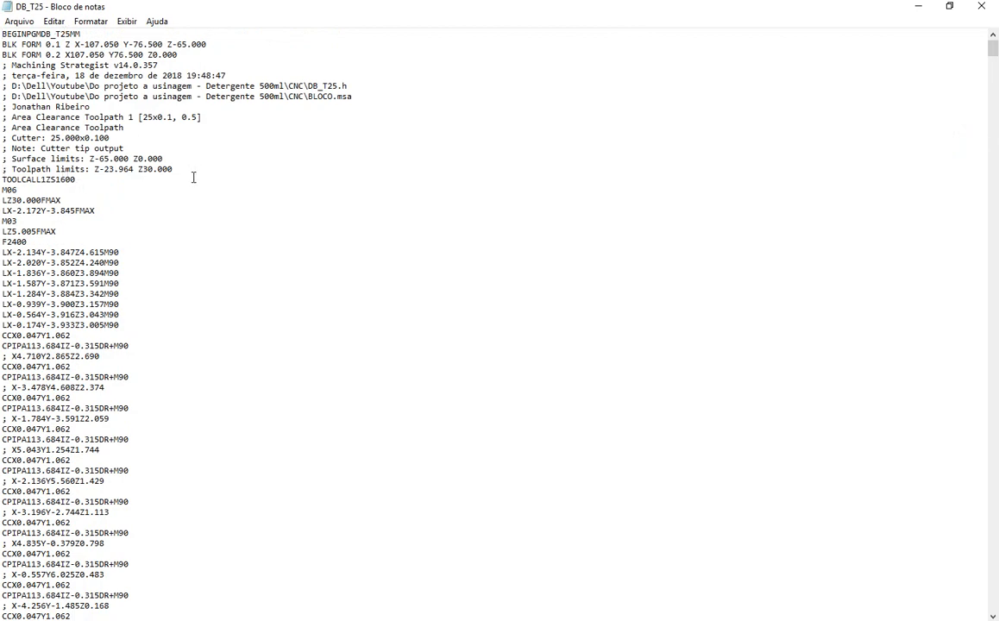
{"action": "left_click_drag", "start_coordinate": [193, 178], "coordinate": [2, 44]}
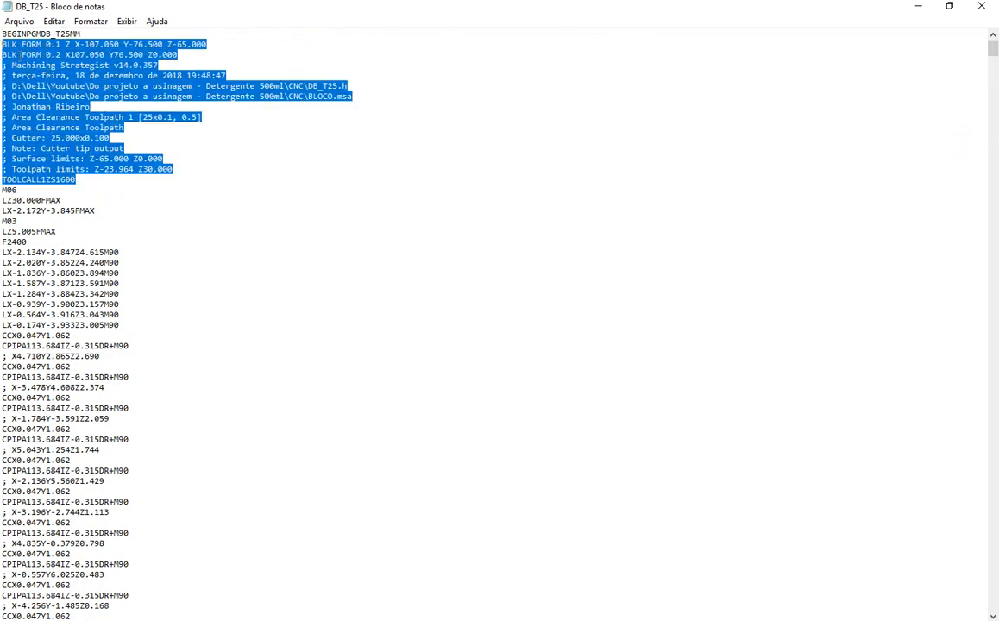
{"action": "left_click", "coordinate": [203, 158]}
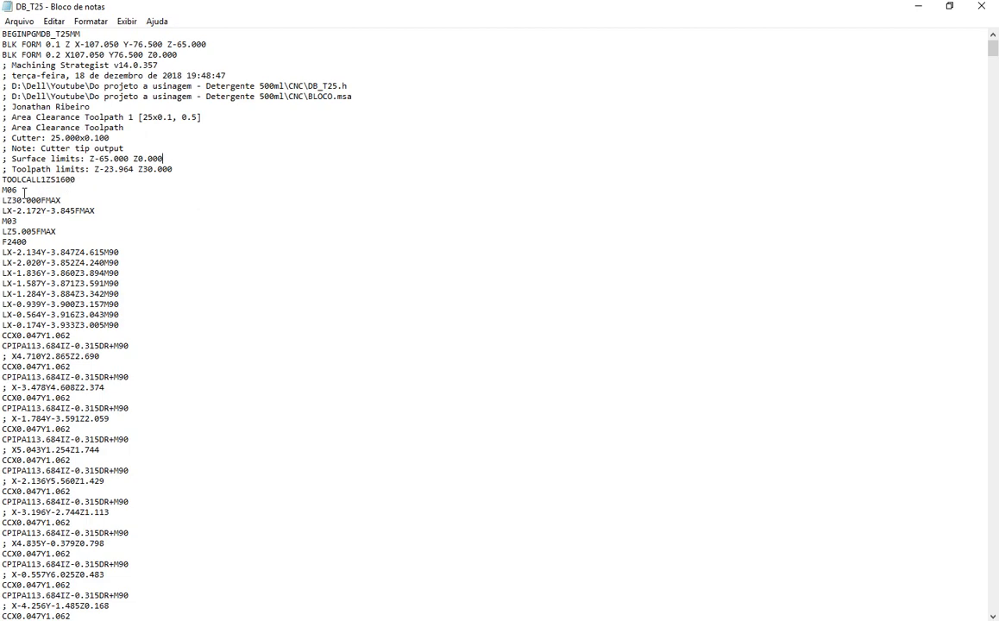
Delete the M06 line below the tool call and save the NC program.
{"action": "left_click_drag", "start_coordinate": [18, 190], "coordinate": [2, 190]}
{"action": "key", "text": "BackSpace"}
{"action": "key", "text": "BackSpace"}
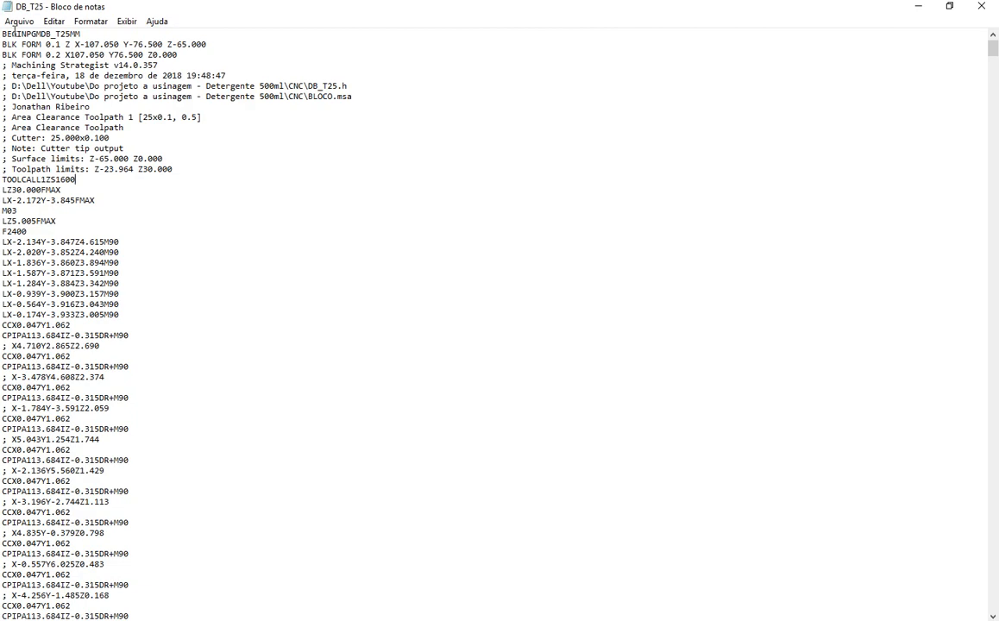
{"action": "left_click", "coordinate": [19, 21]}
{"action": "left_click", "coordinate": [61, 67]}
Set the F feedrate line to 2000 and look through the program lines that follow it.
{"action": "left_click_drag", "start_coordinate": [29, 231], "coordinate": [7, 231]}
{"action": "type", "text": "2000"}
{"action": "scroll", "coordinate": [216, 297], "scroll_direction": "down", "scroll_amount": 10}
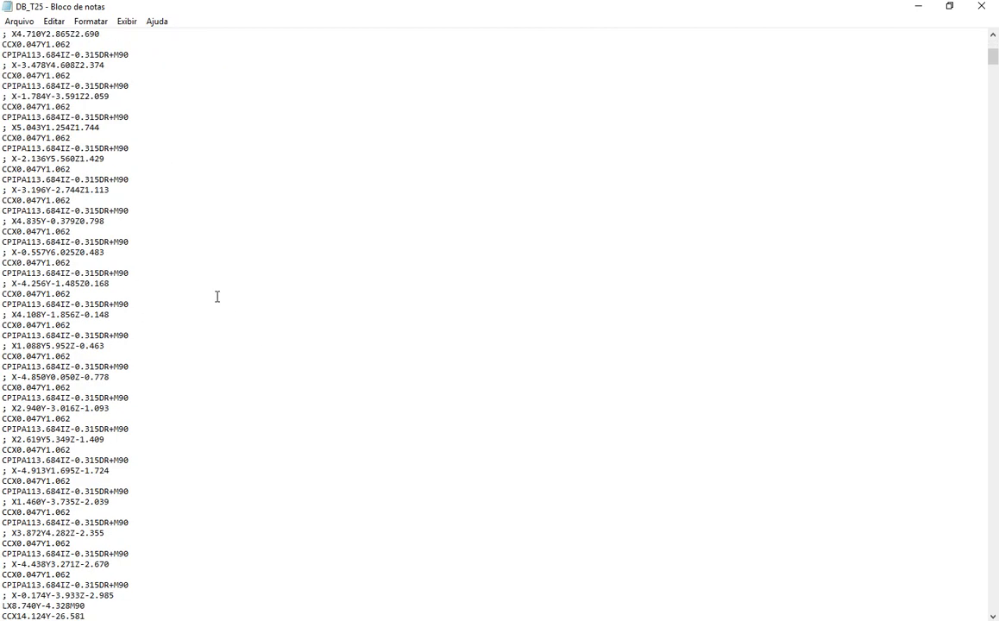
{"action": "scroll", "coordinate": [223, 283], "scroll_direction": "up", "scroll_amount": 10}
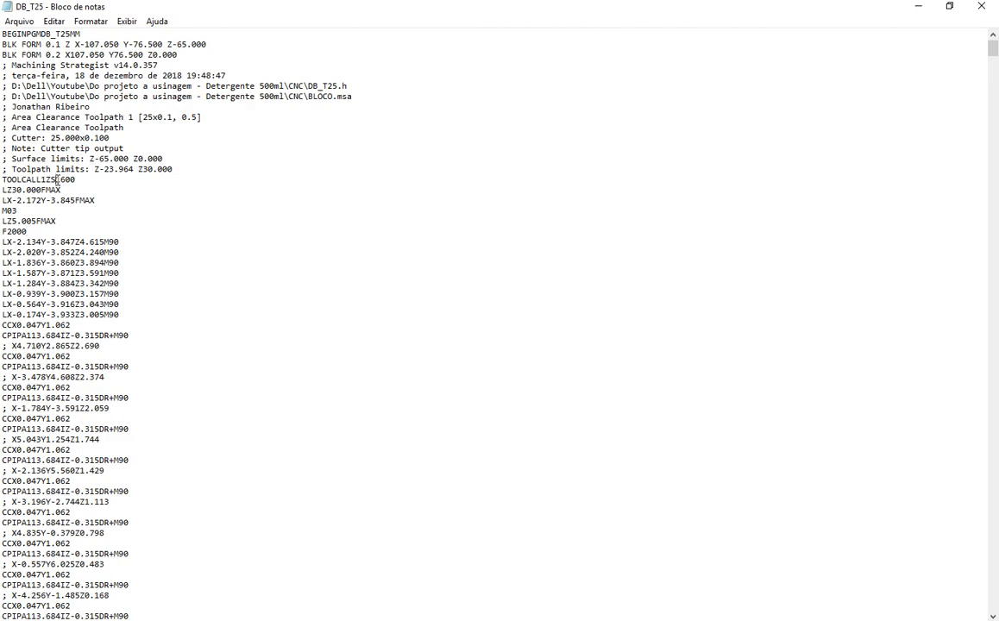
Re-enter the spindle speed in the tool call line as S1600 and save the NC program.
{"action": "mouse_move", "coordinate": [57, 179]}
{"action": "left_mouse_down"}
{"action": "mouse_move", "coordinate": [79, 180]}
{"action": "mouse_move", "coordinate": [2, 179]}
{"action": "mouse_move", "coordinate": [62, 186]}
{"action": "left_mouse_up"}
{"action": "type", "text": "60"}
{"action": "type", "text": "0"}
{"action": "left_click", "coordinate": [21, 21]}
{"action": "left_click", "coordinate": [34, 67]}
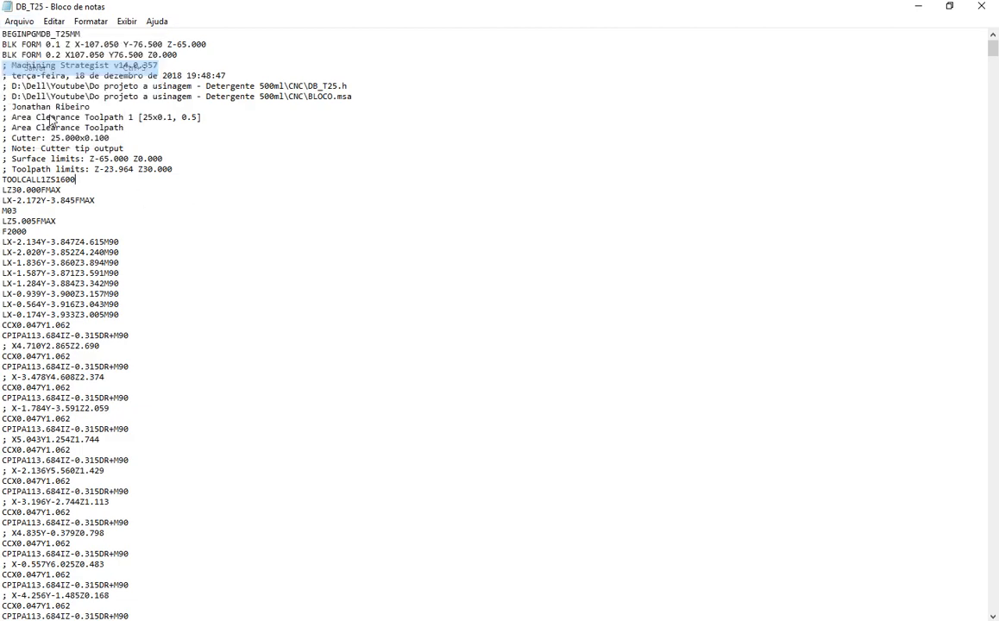
Close the DB_T25 program in Notepad, put the CNC folder window away and return to the block model in Machining Strategist.
{"action": "left_click", "coordinate": [950, 11]}
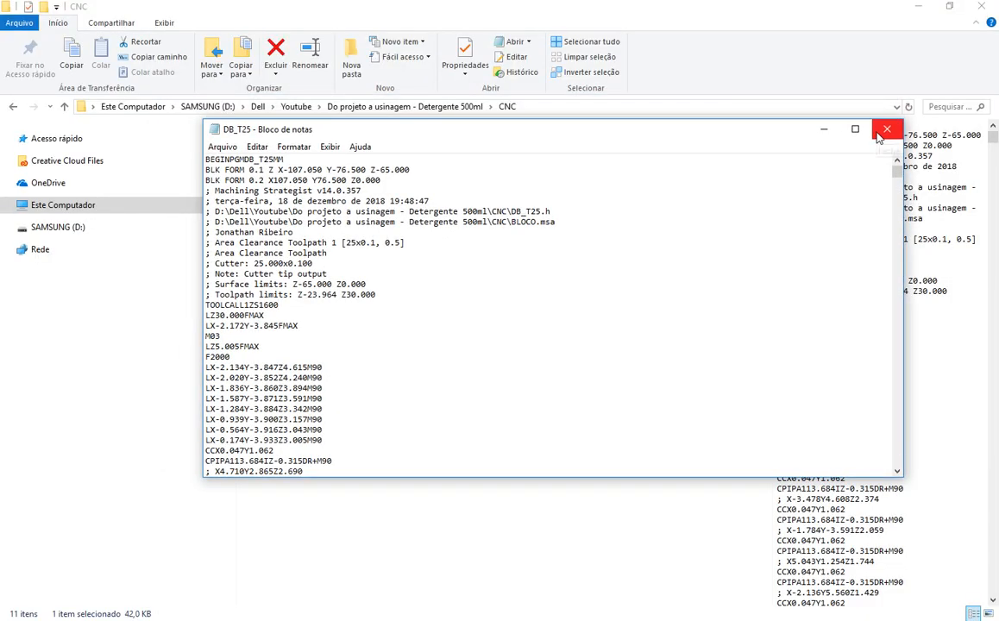
{"action": "left_click", "coordinate": [881, 130]}
{"action": "left_click", "coordinate": [921, 9]}
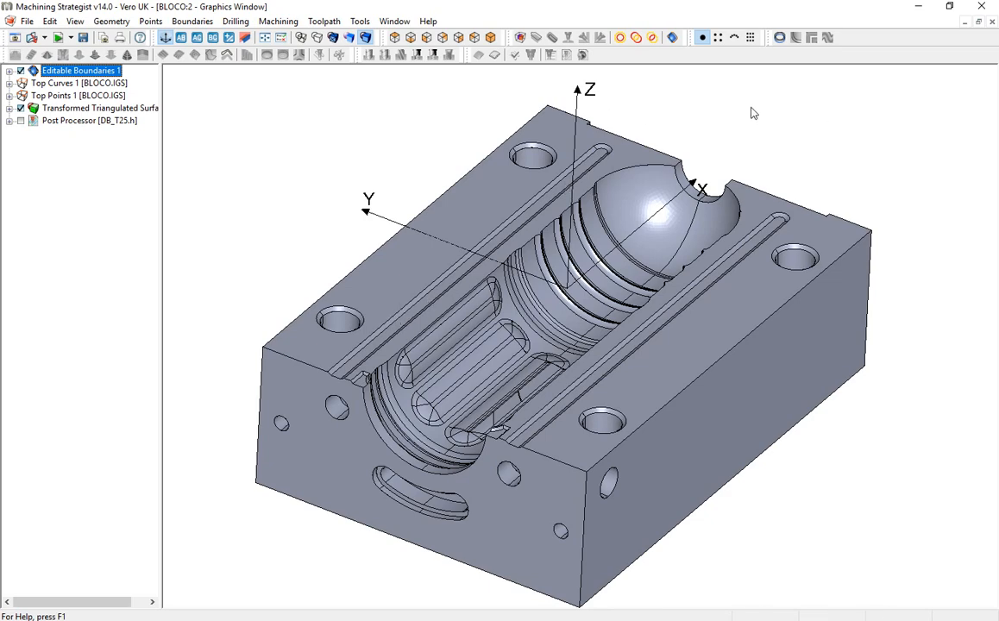
Examine the mould block's bottle cavity, grooves, holes and curved end slots from several angles.
{"action": "middle_click_drag", "start_coordinate": [752, 113], "coordinate": [545, 138]}
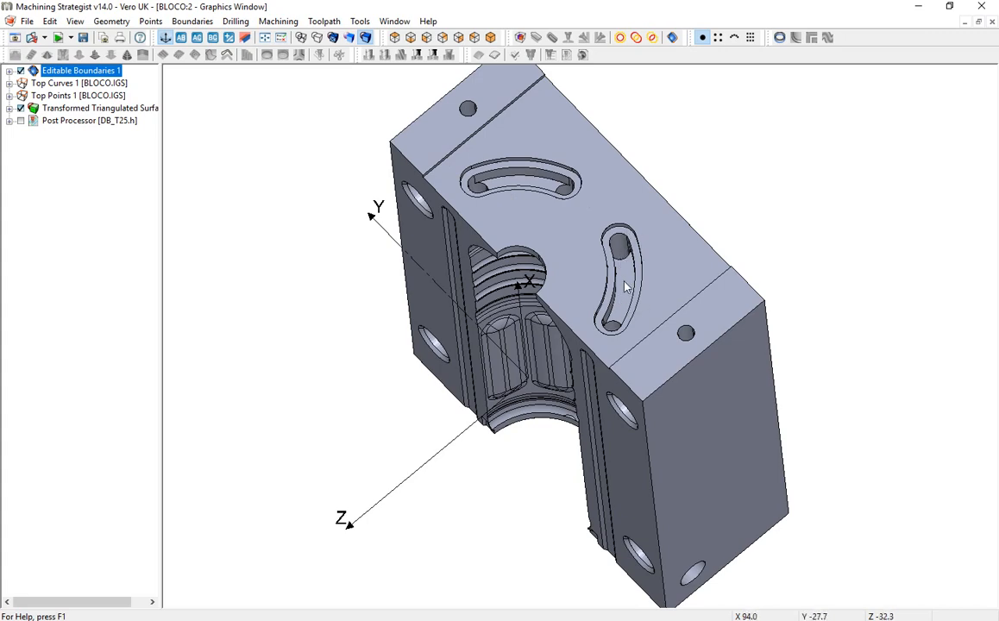
{"action": "middle_click_drag", "start_coordinate": [627, 288], "coordinate": [598, 331]}
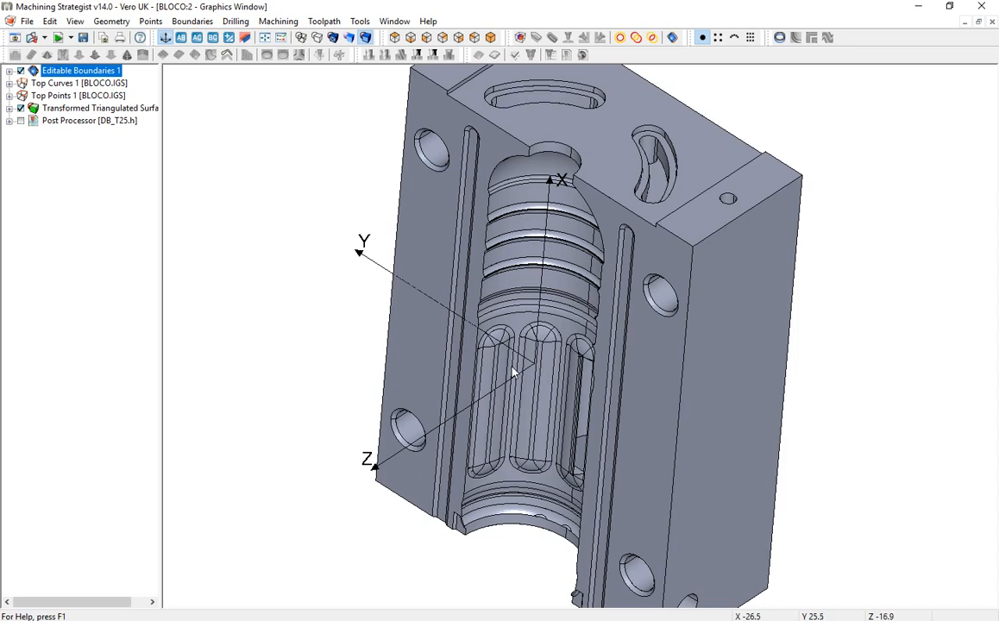
{"action": "middle_click_drag", "start_coordinate": [512, 372], "coordinate": [537, 352]}
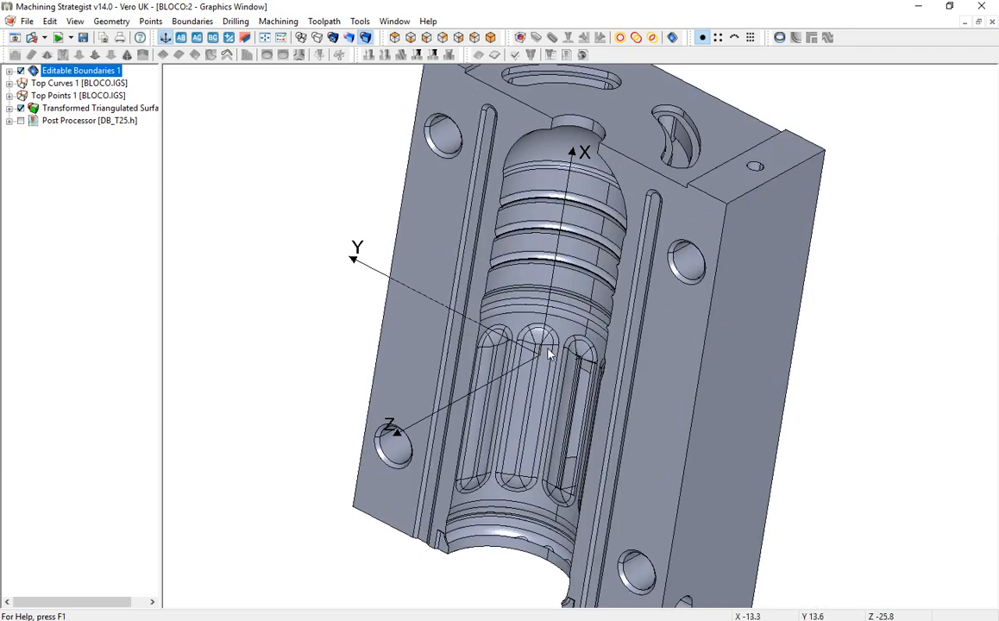
{"action": "middle_click_drag", "start_coordinate": [547, 354], "coordinate": [656, 411]}
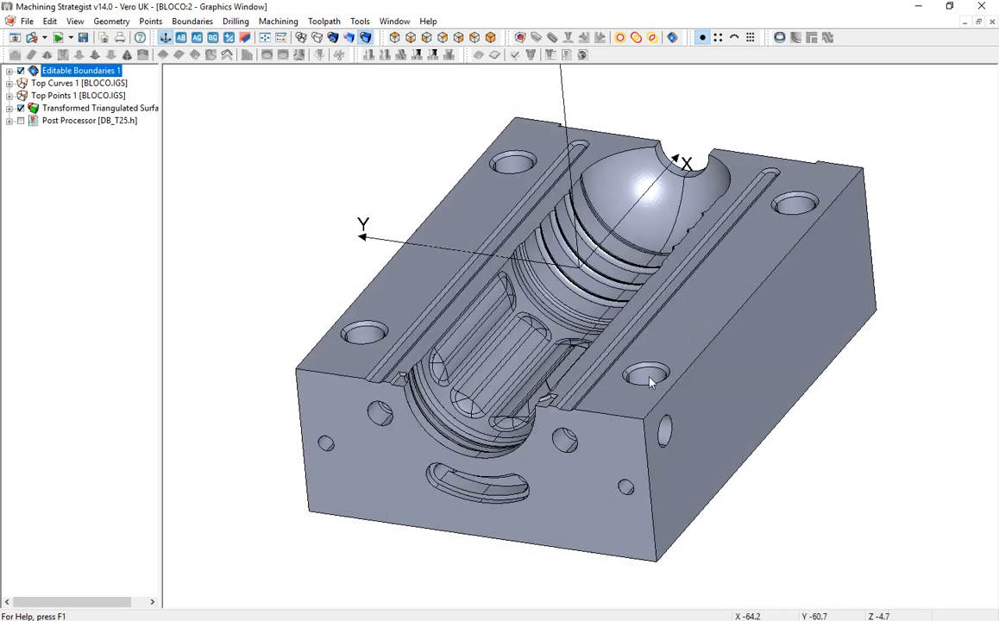